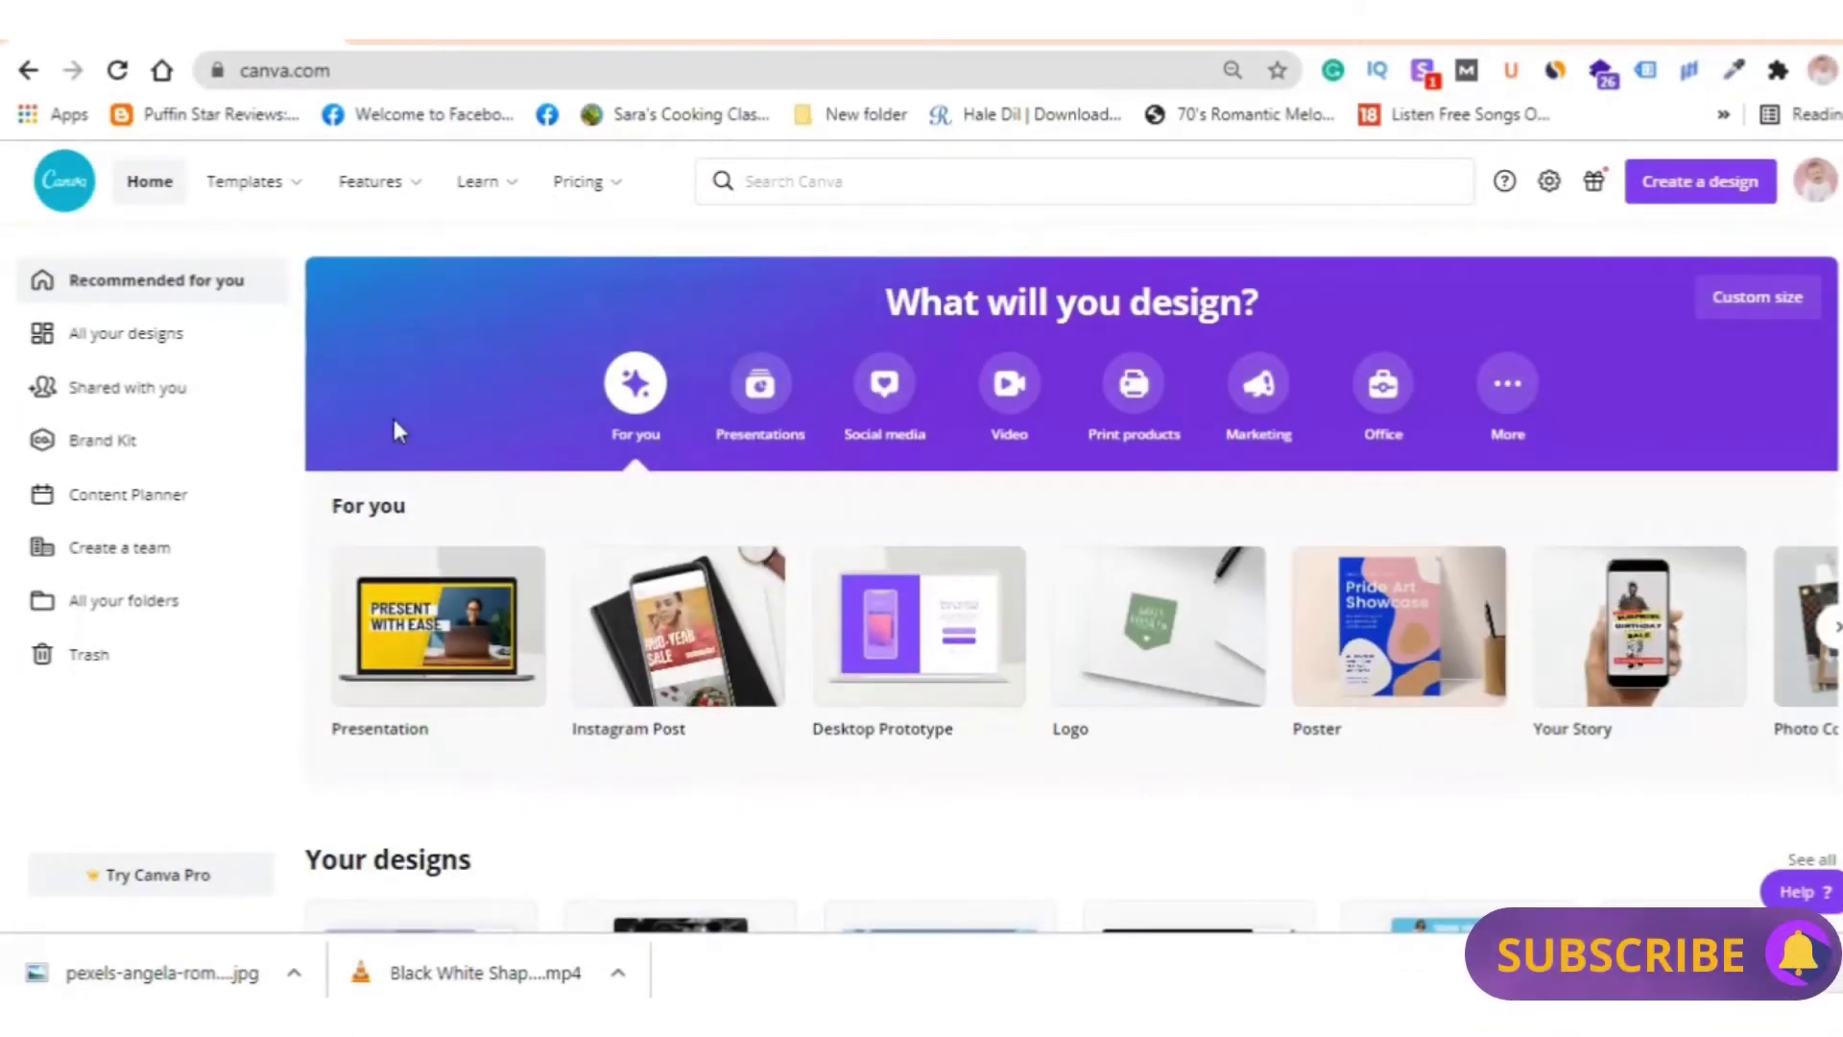
Search Canva for 'youtube video' and create a blank YouTube Video design
left_click(817, 179)
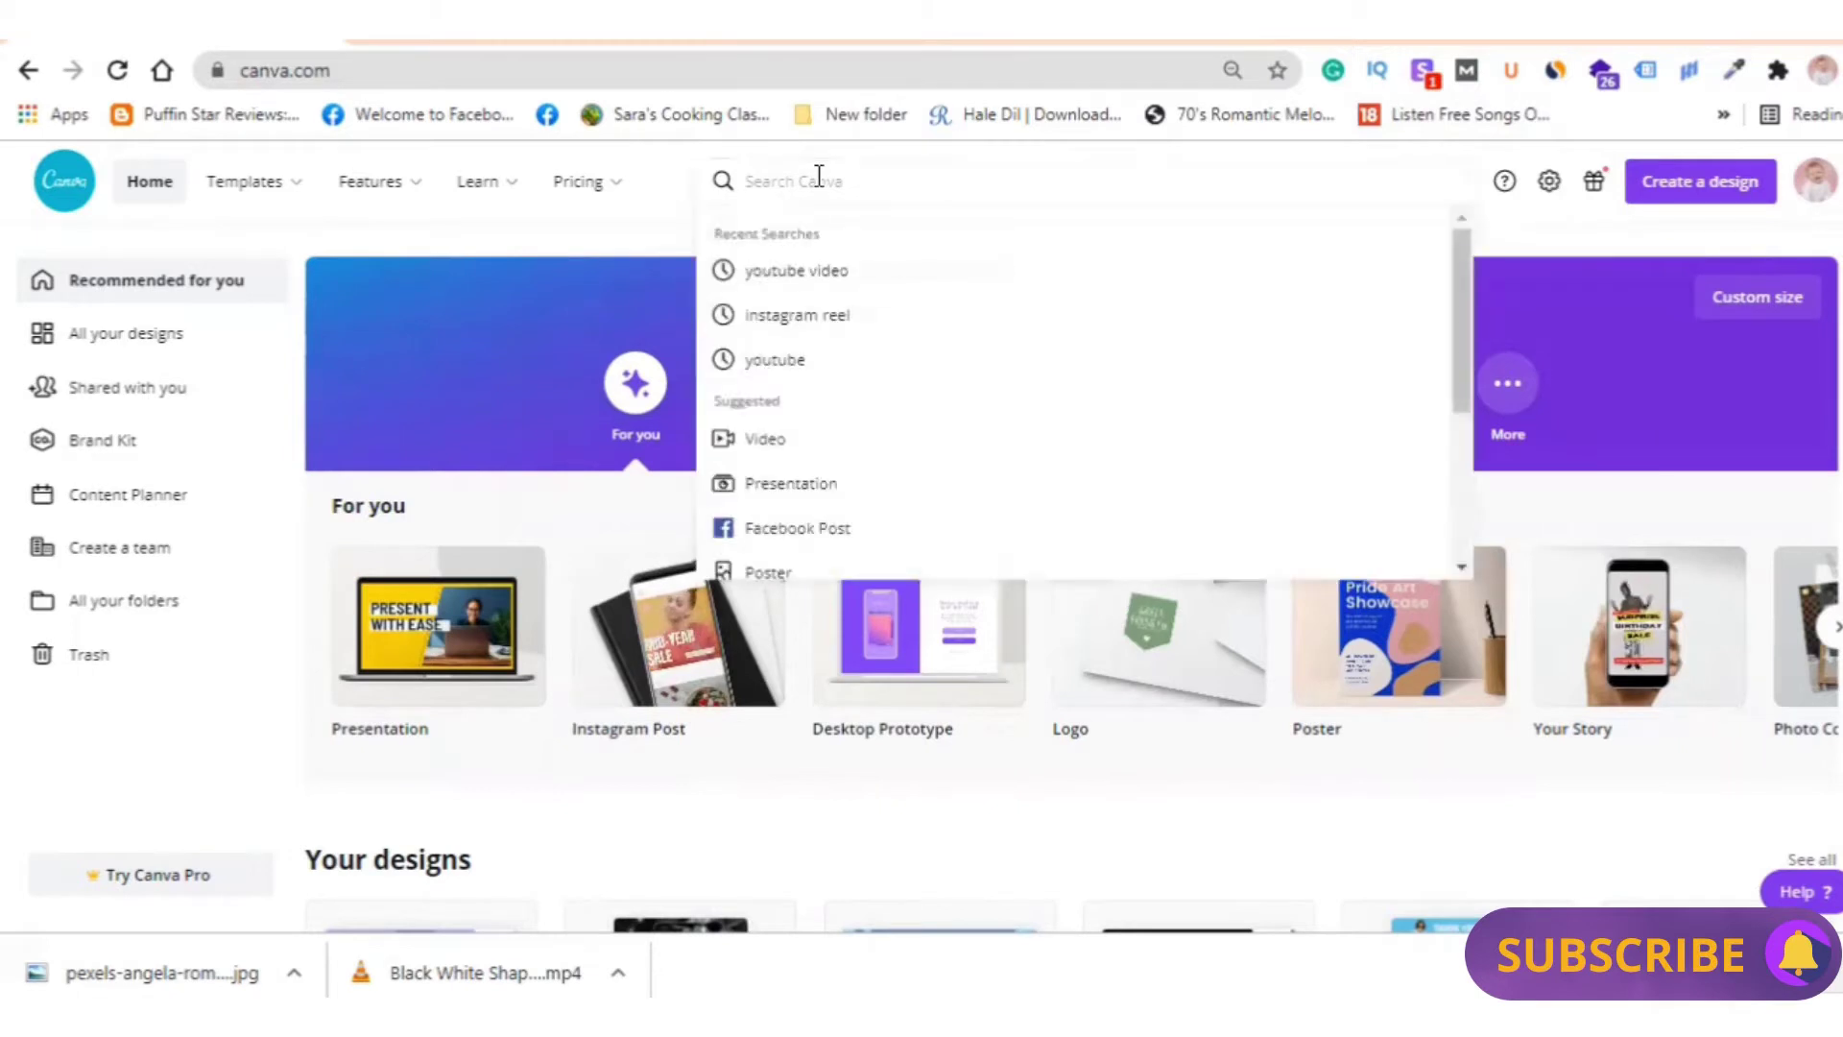
left_click(802, 274)
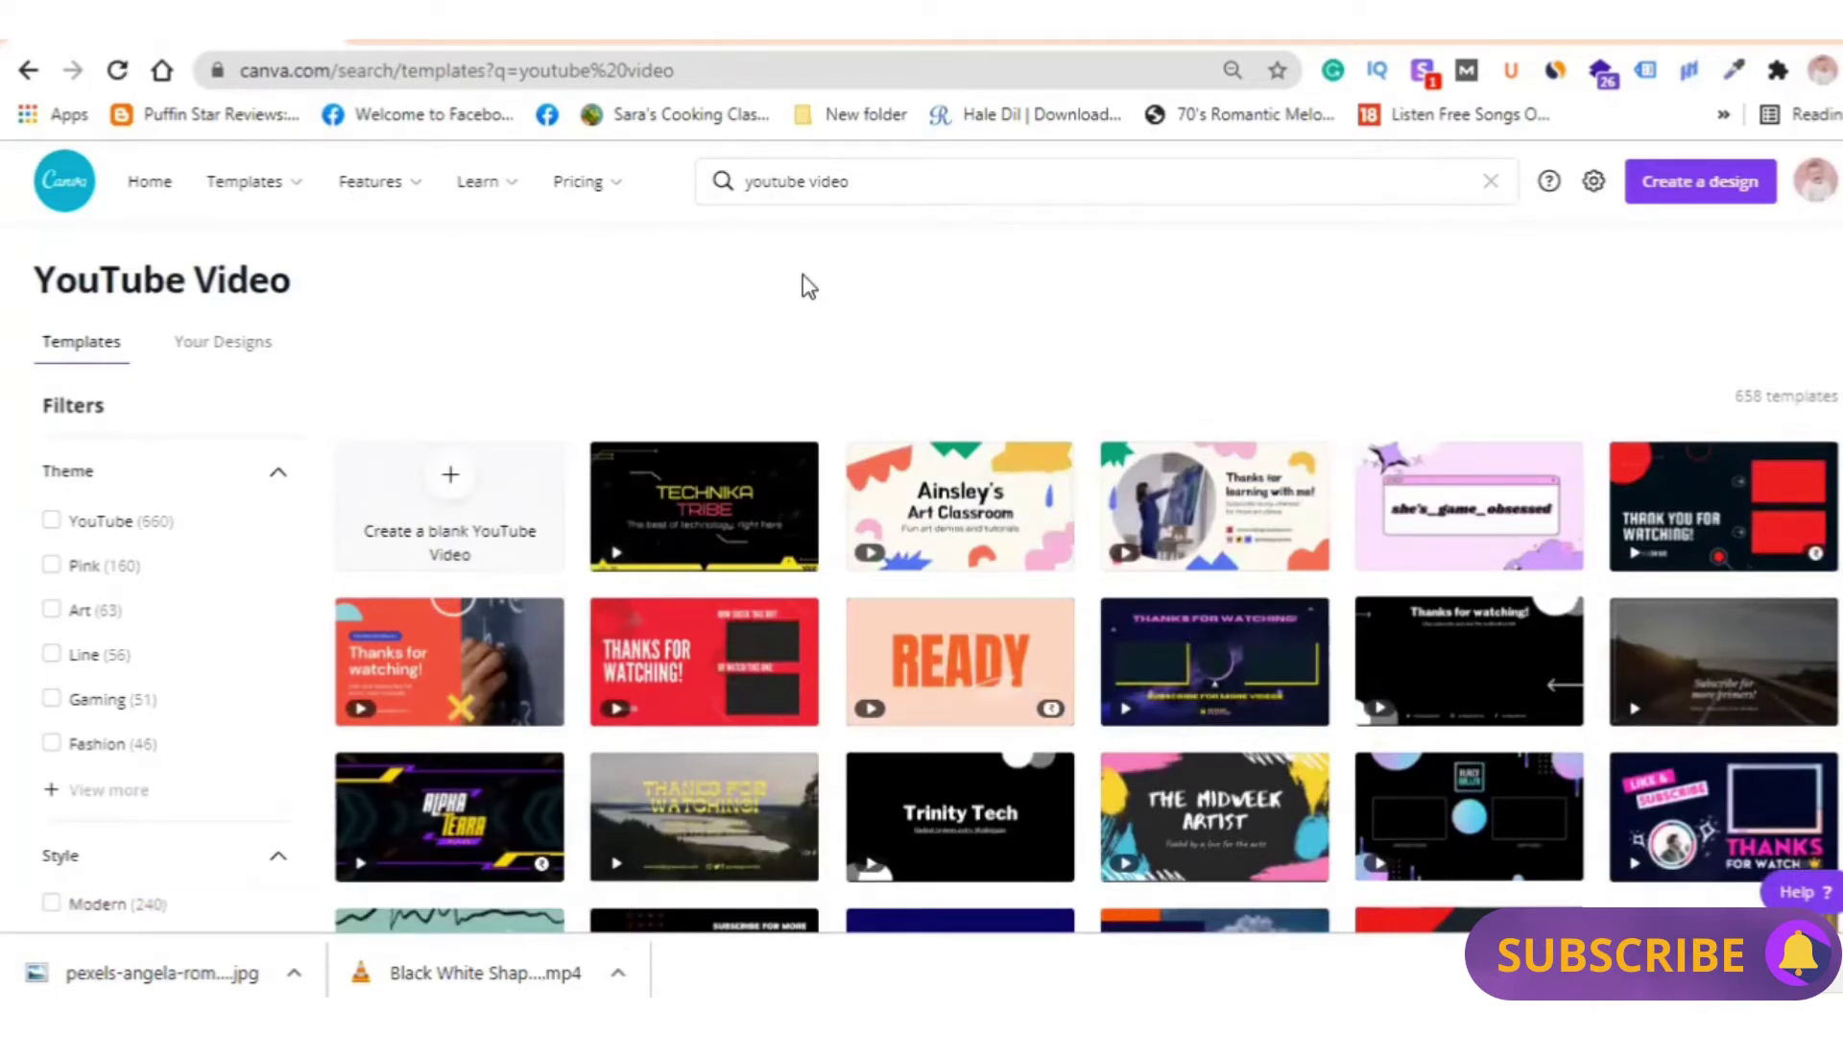
left_click(437, 482)
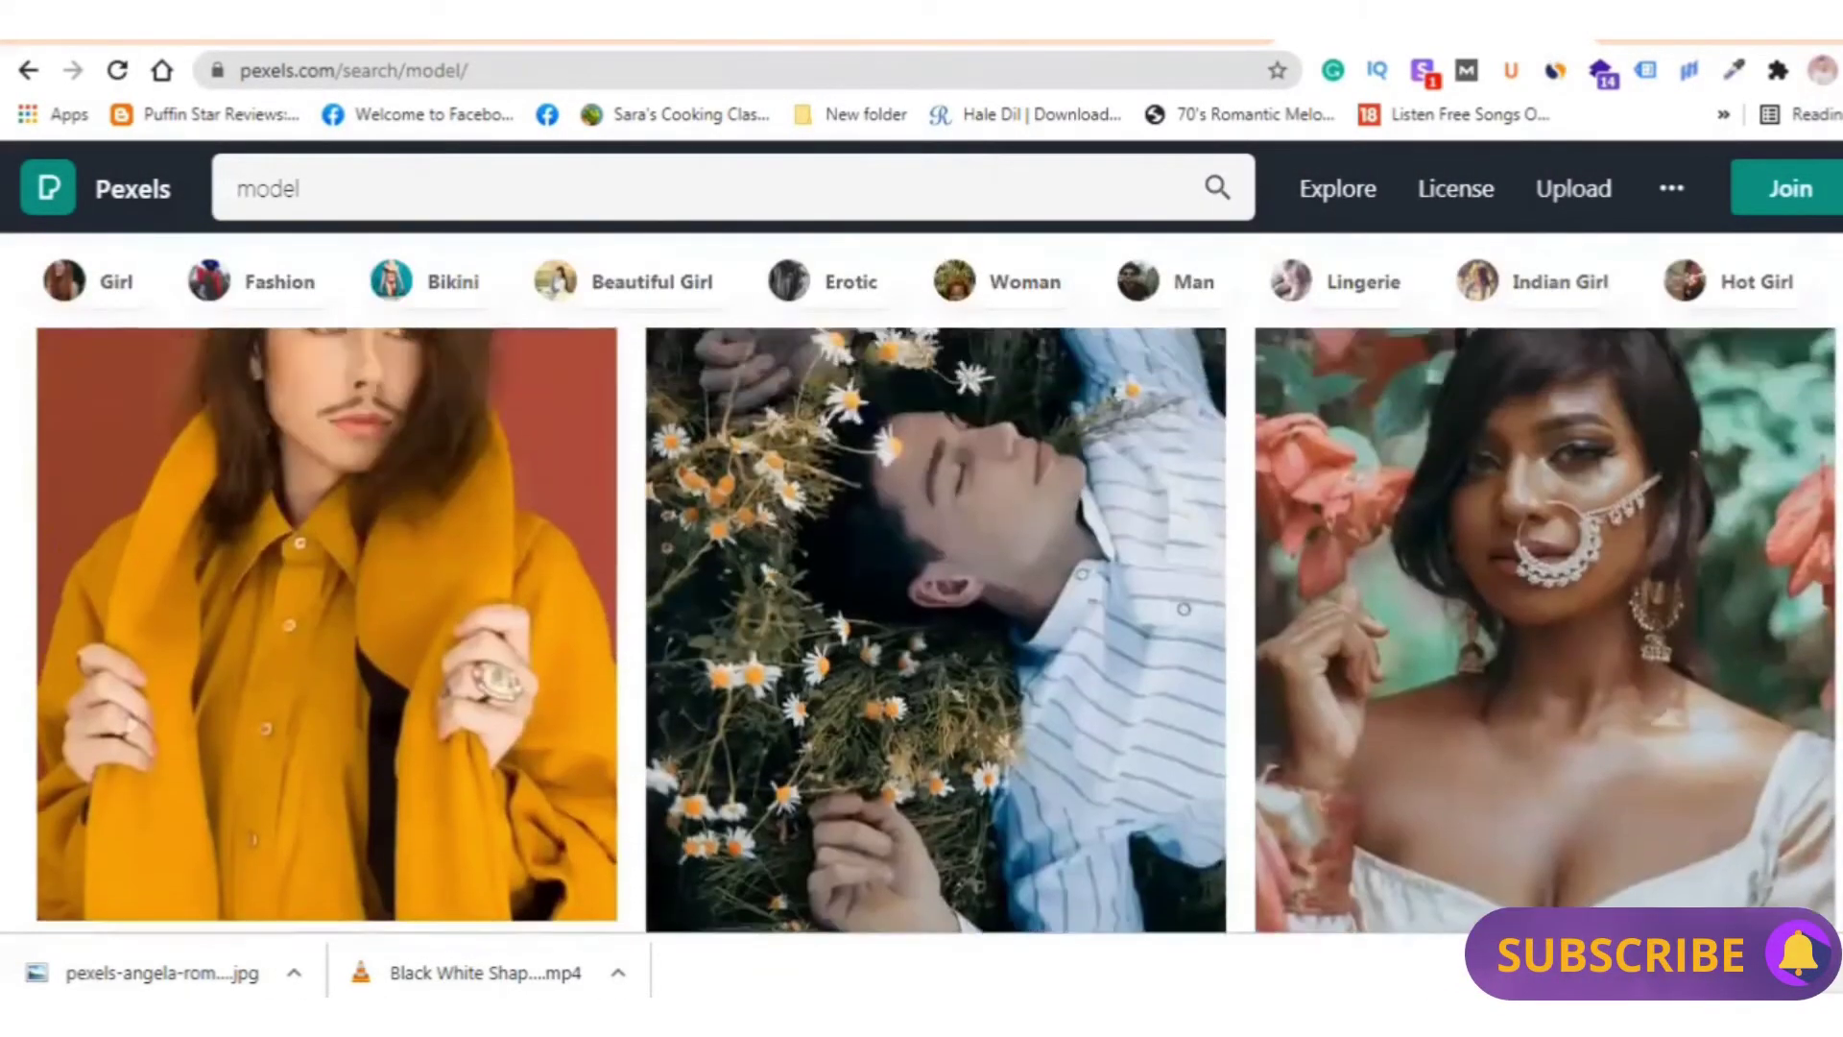
Find the blue knit sweater portrait among the Pexels 'model' results and download it free
scroll(936, 583, "down", 3)
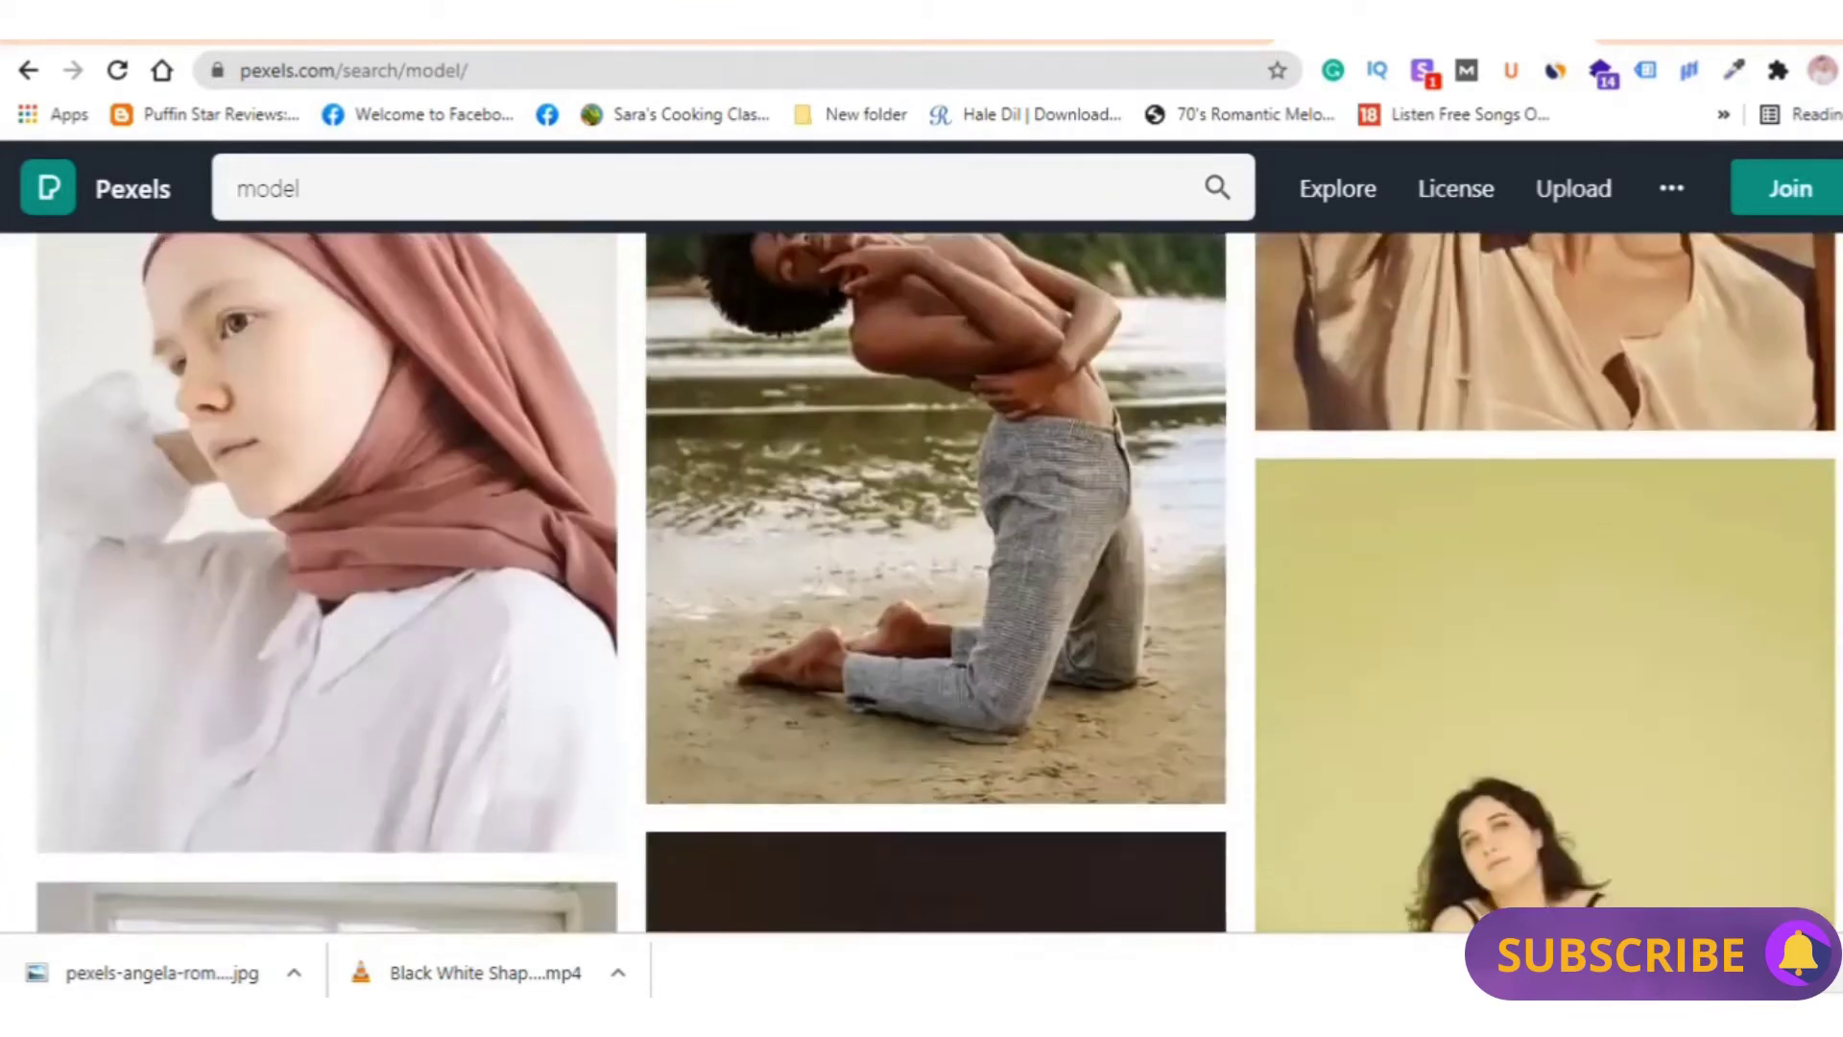
scroll(936, 583, "down", 5)
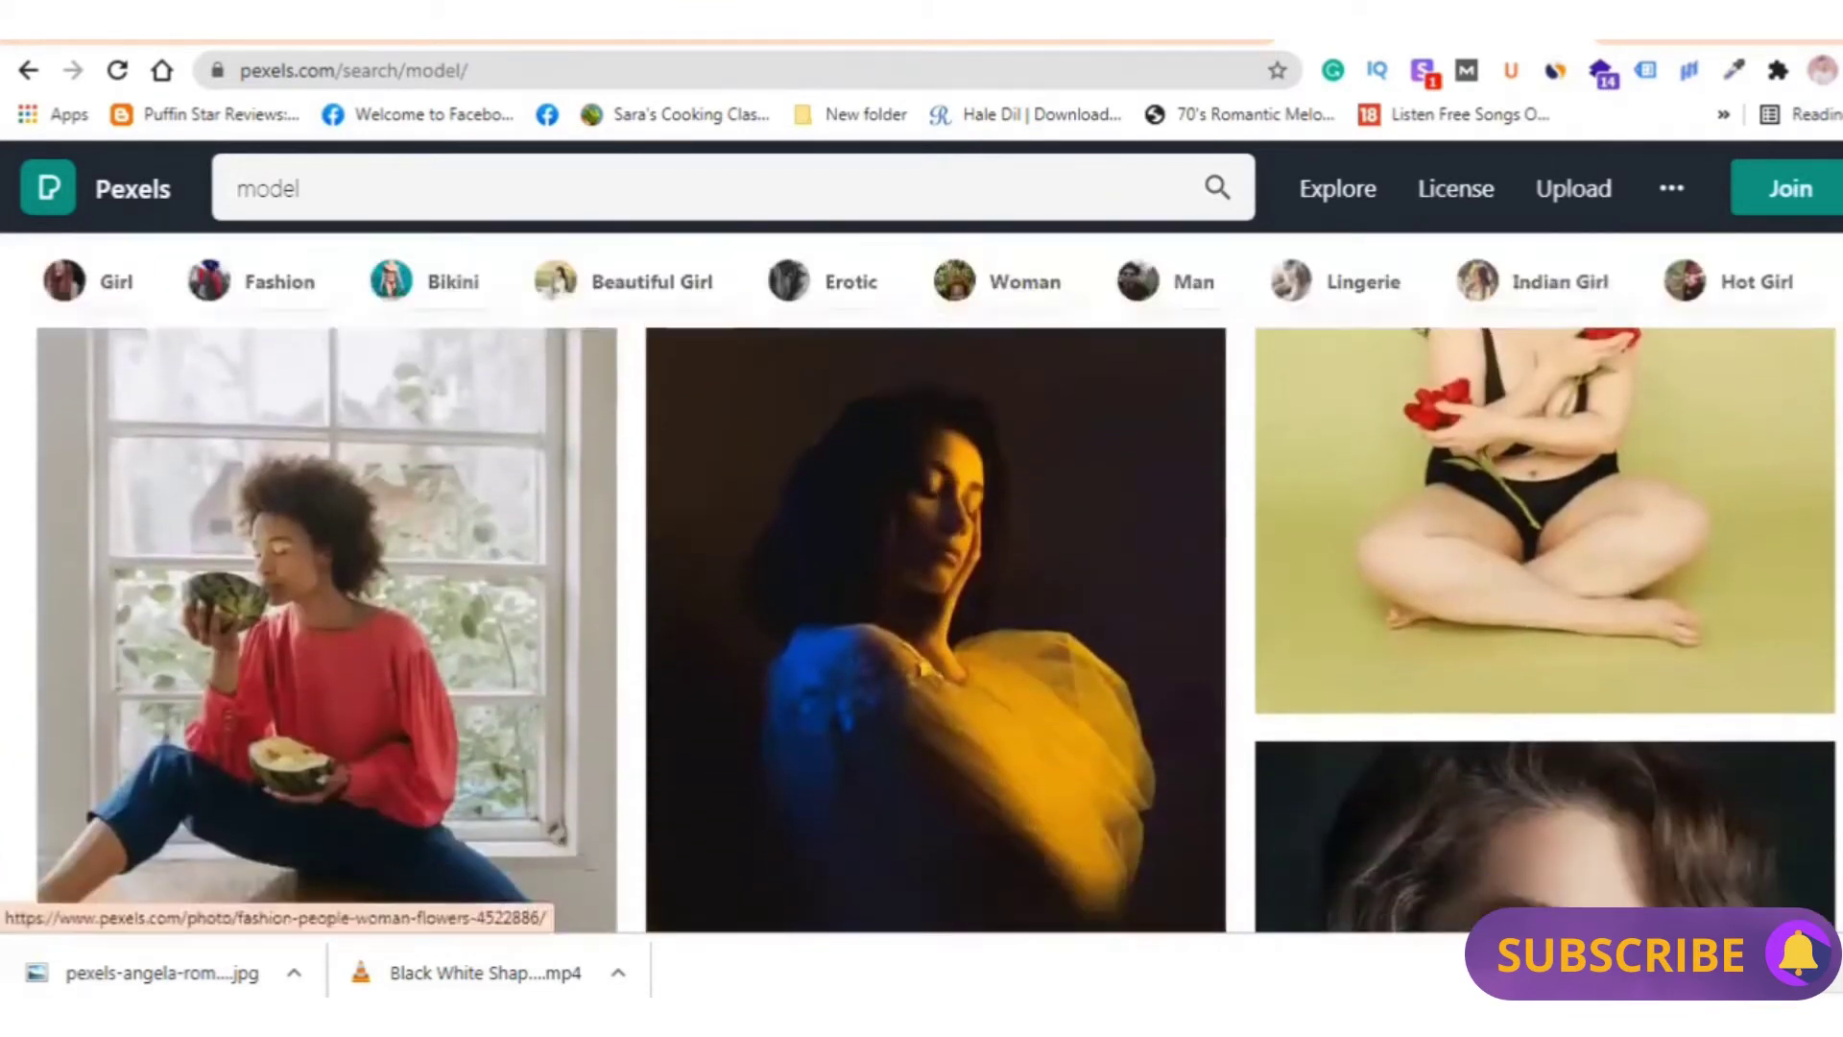
scroll(936, 583, "down", 10)
scroll(936, 582, "down", 5)
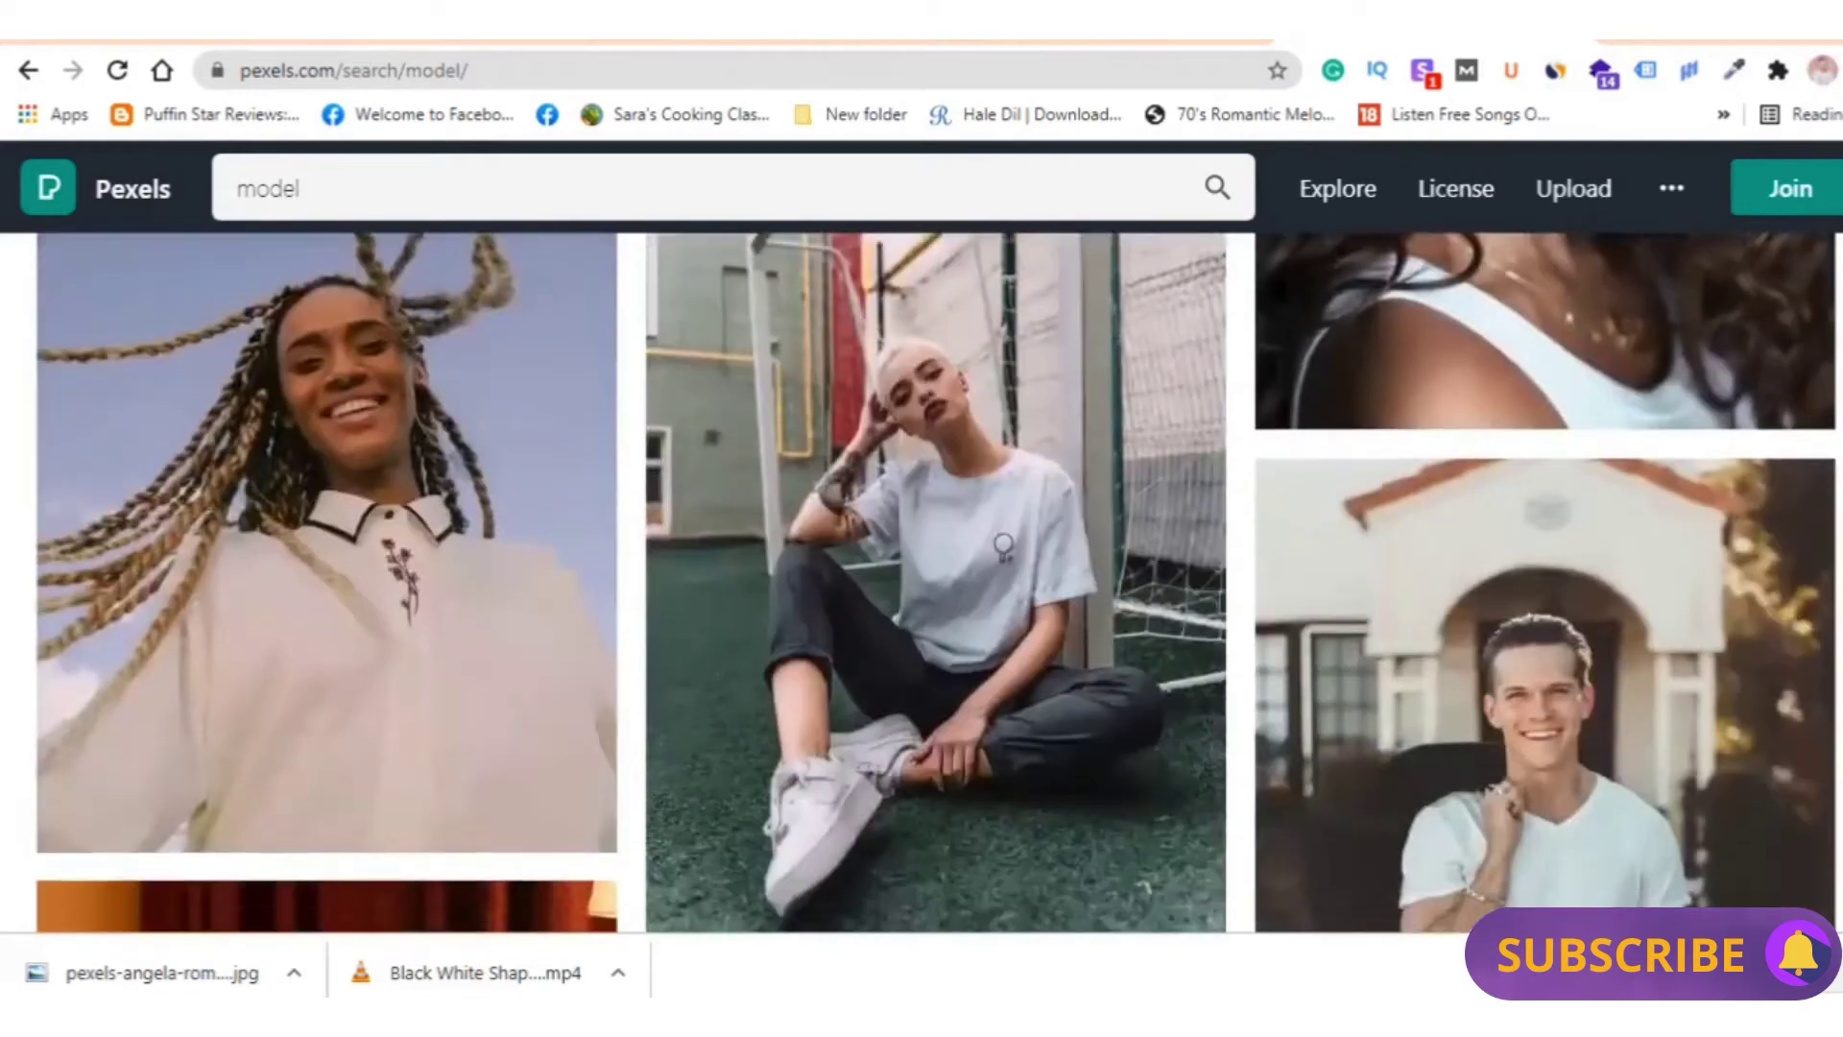
scroll(936, 583, "down", 1)
scroll(936, 583, "down", 10)
scroll(935, 582, "down", 1)
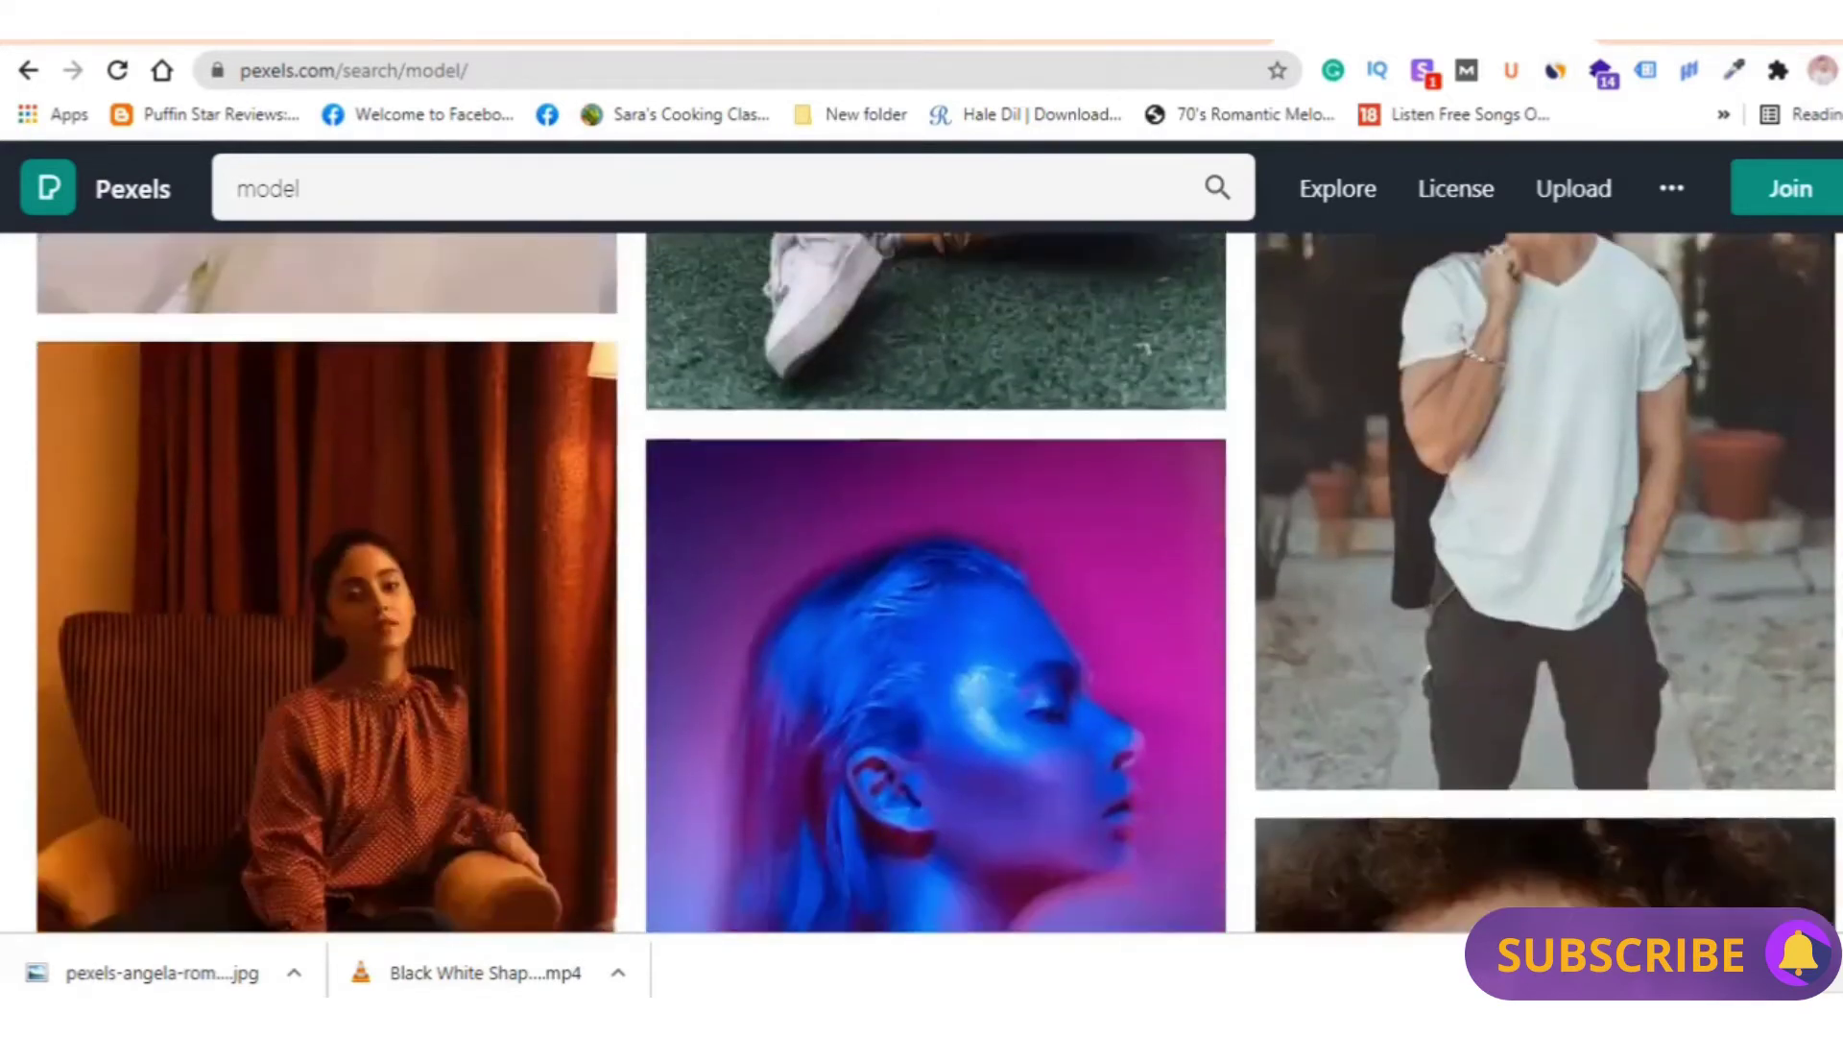
scroll(935, 583, "up", 3)
scroll(936, 582, "down", 6)
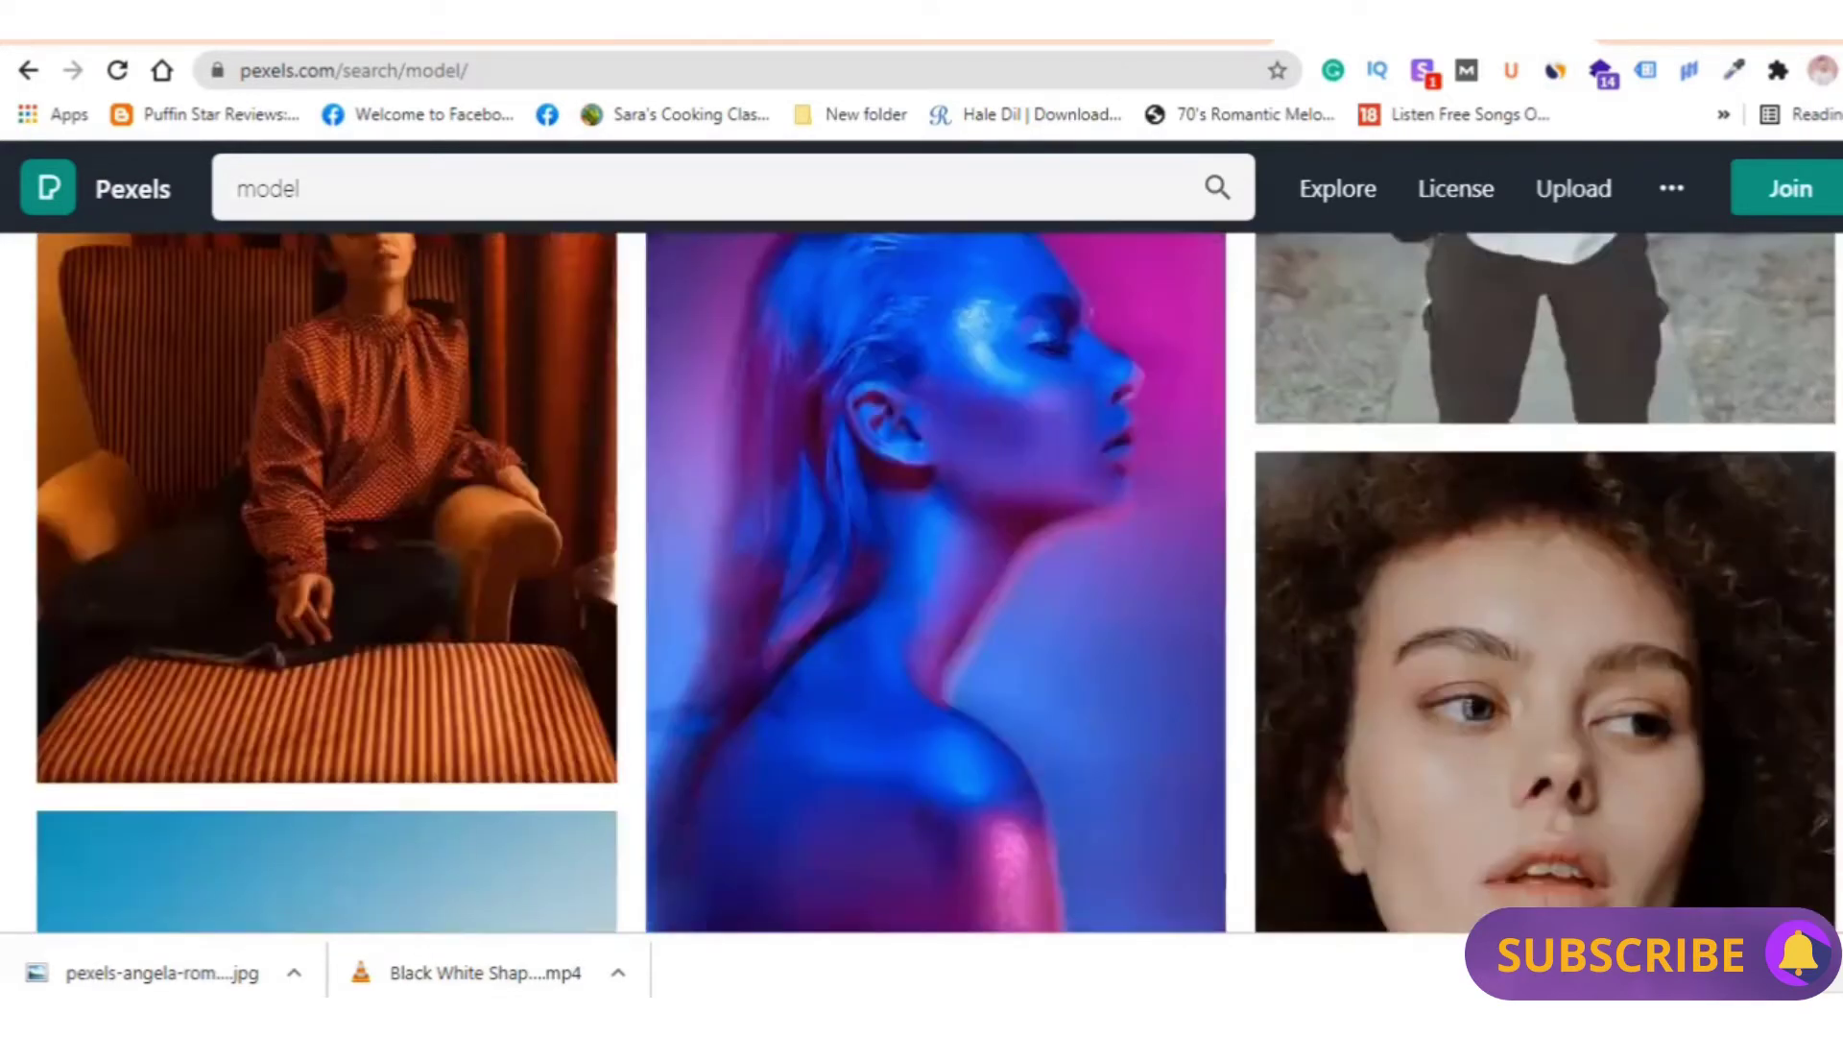
scroll(936, 583, "down", 7)
scroll(936, 583, "down", 4)
scroll(936, 583, "up", 7)
scroll(936, 582, "up", 6)
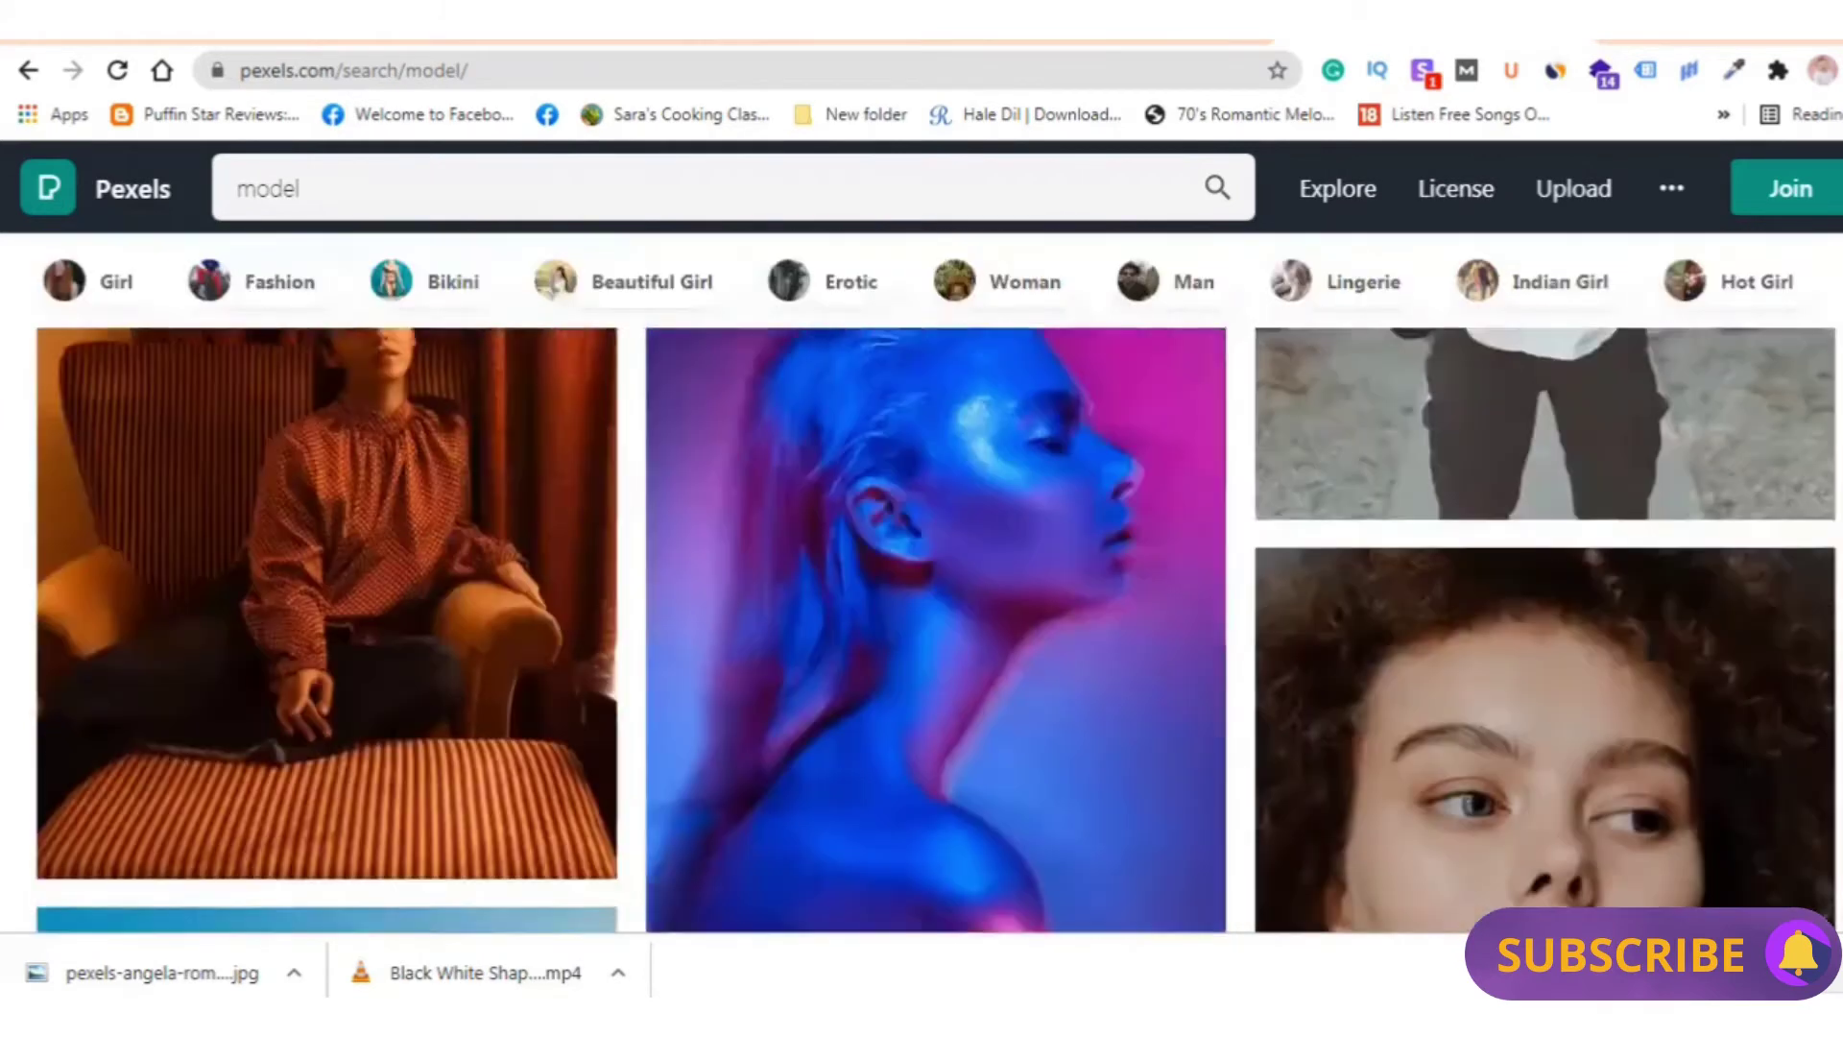
scroll(936, 583, "up", 1)
scroll(936, 583, "up", 1)
scroll(936, 583, "down", 1)
scroll(936, 582, "down", 7)
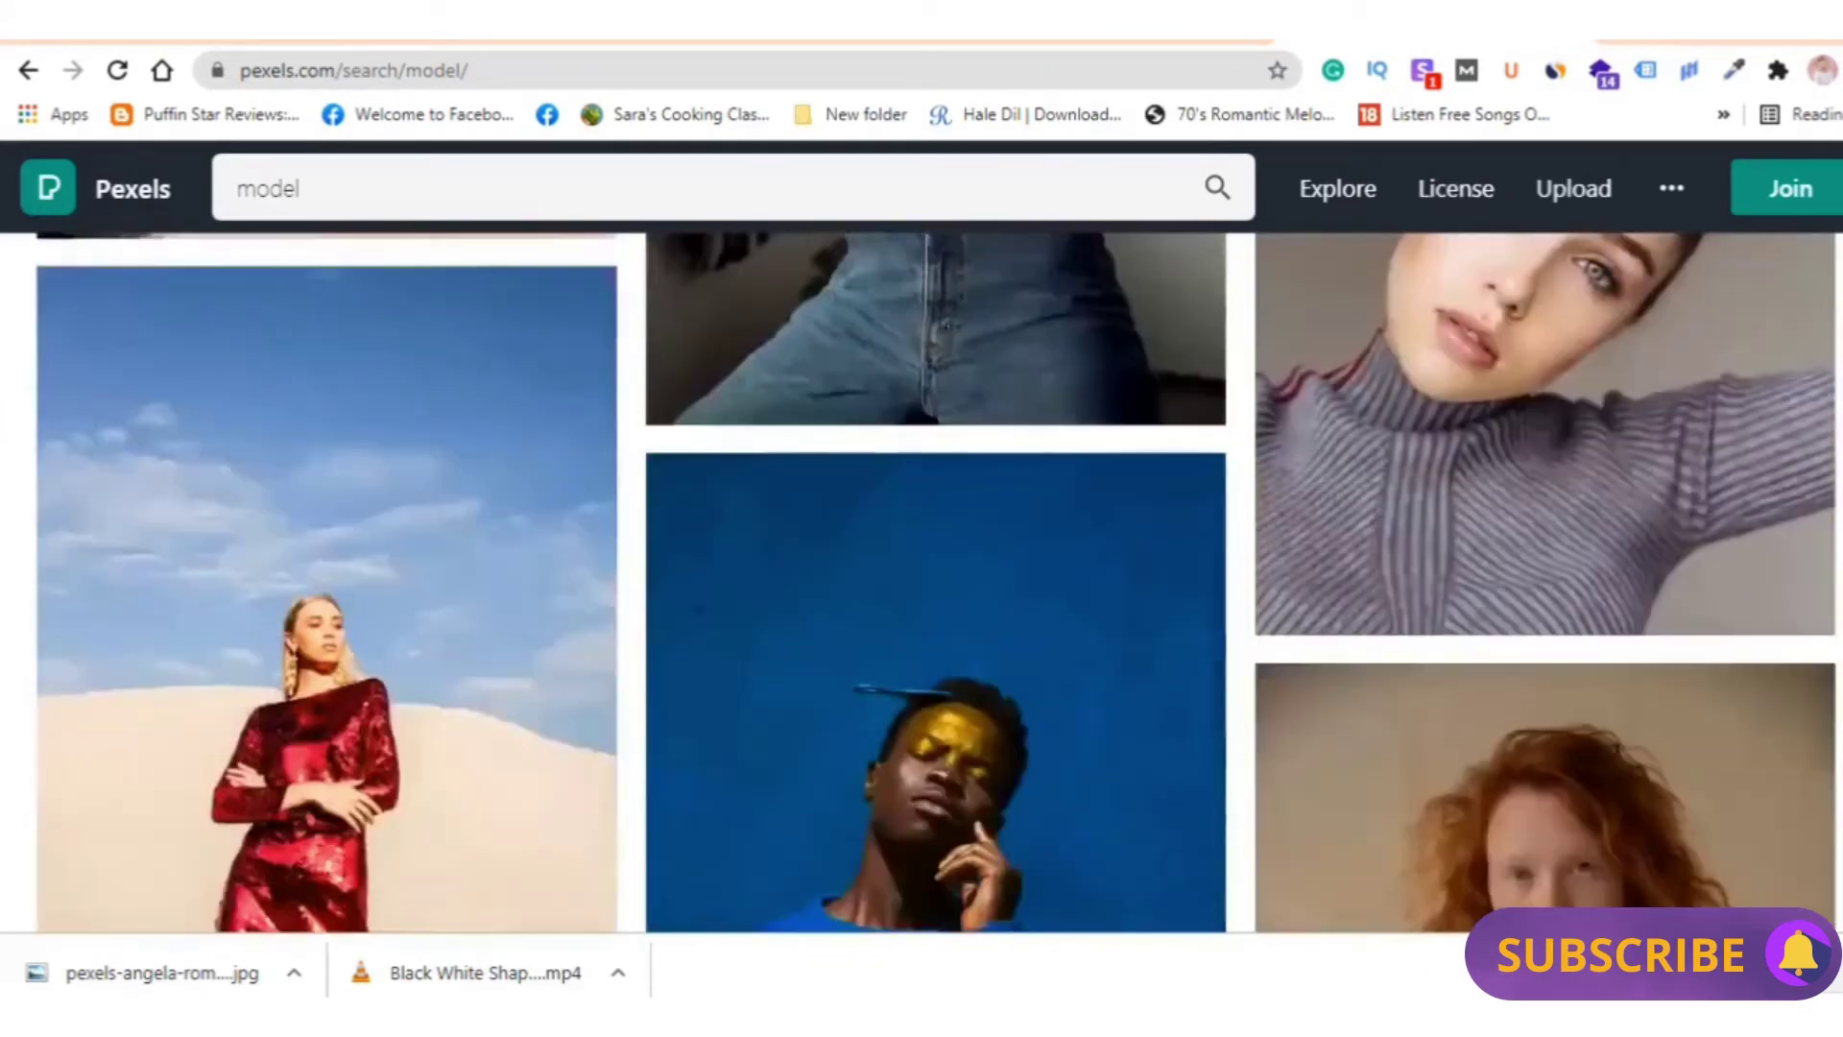
scroll(936, 581, "down", 3)
scroll(936, 582, "up", 1)
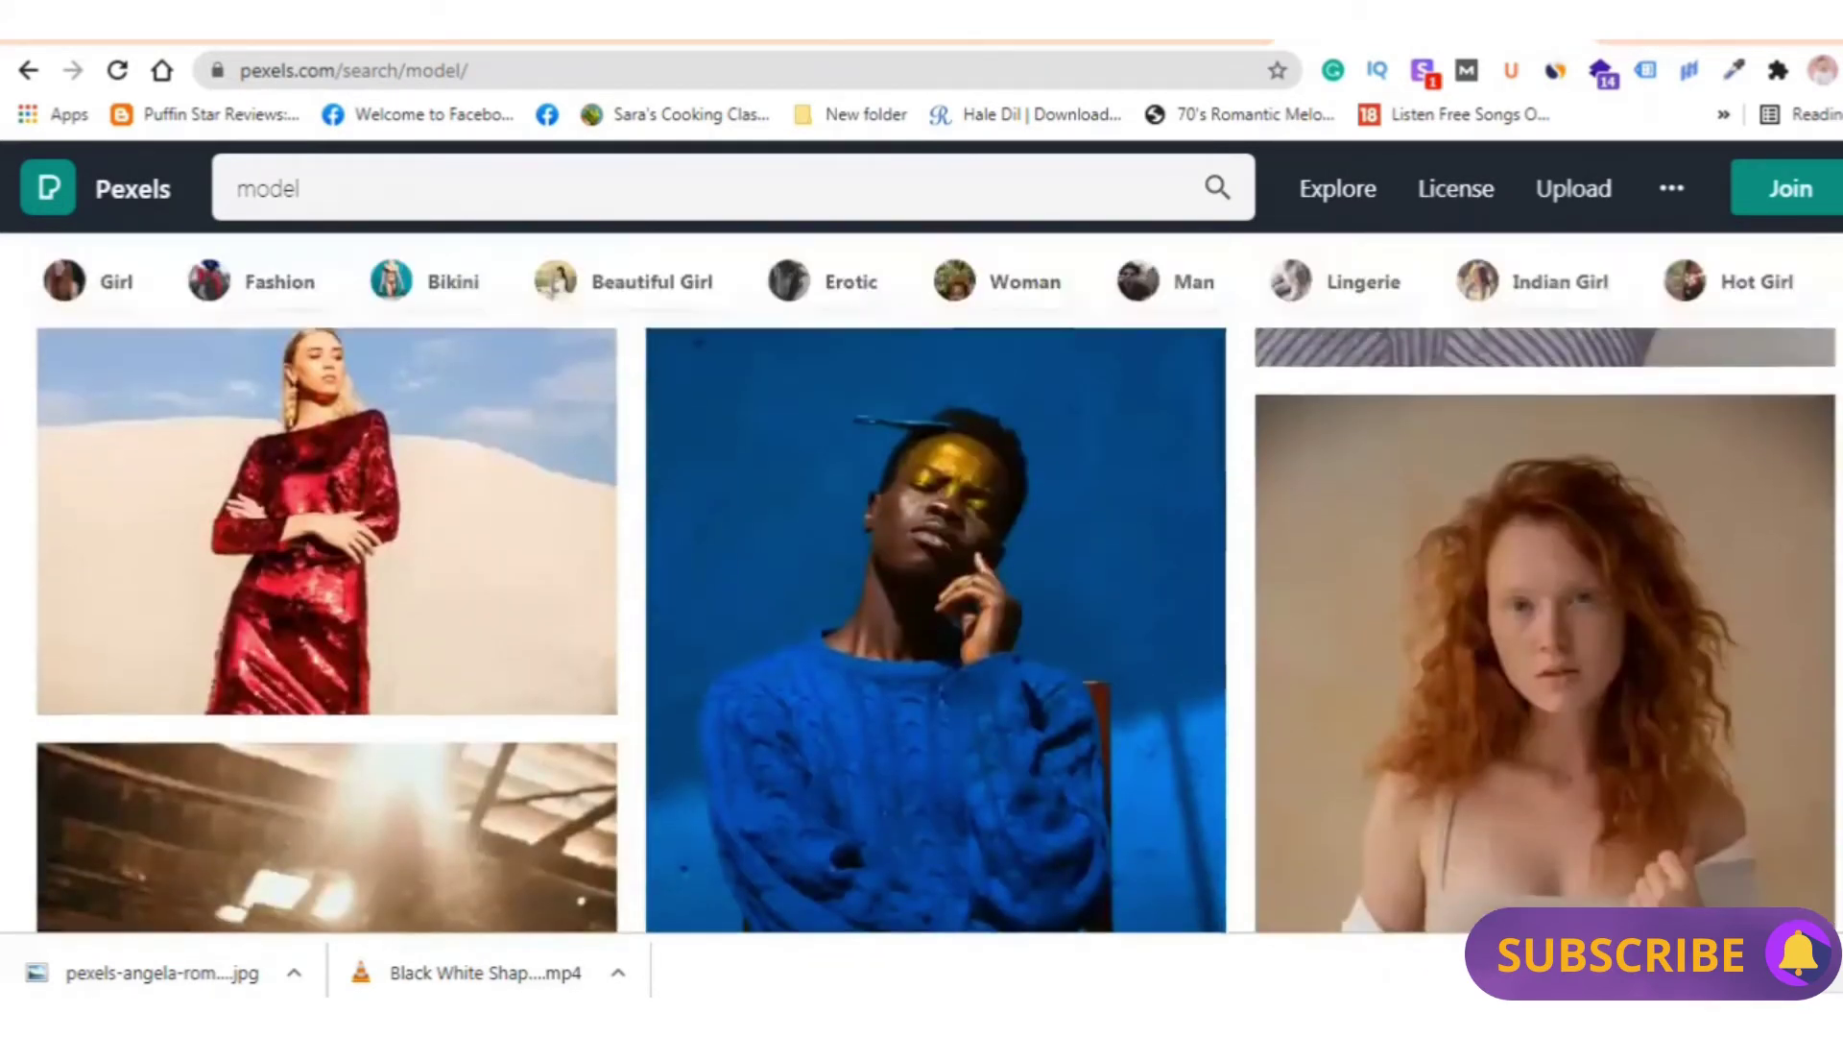
scroll(936, 583, "down", 1)
scroll(936, 583, "down", 2)
scroll(936, 582, "up", 4)
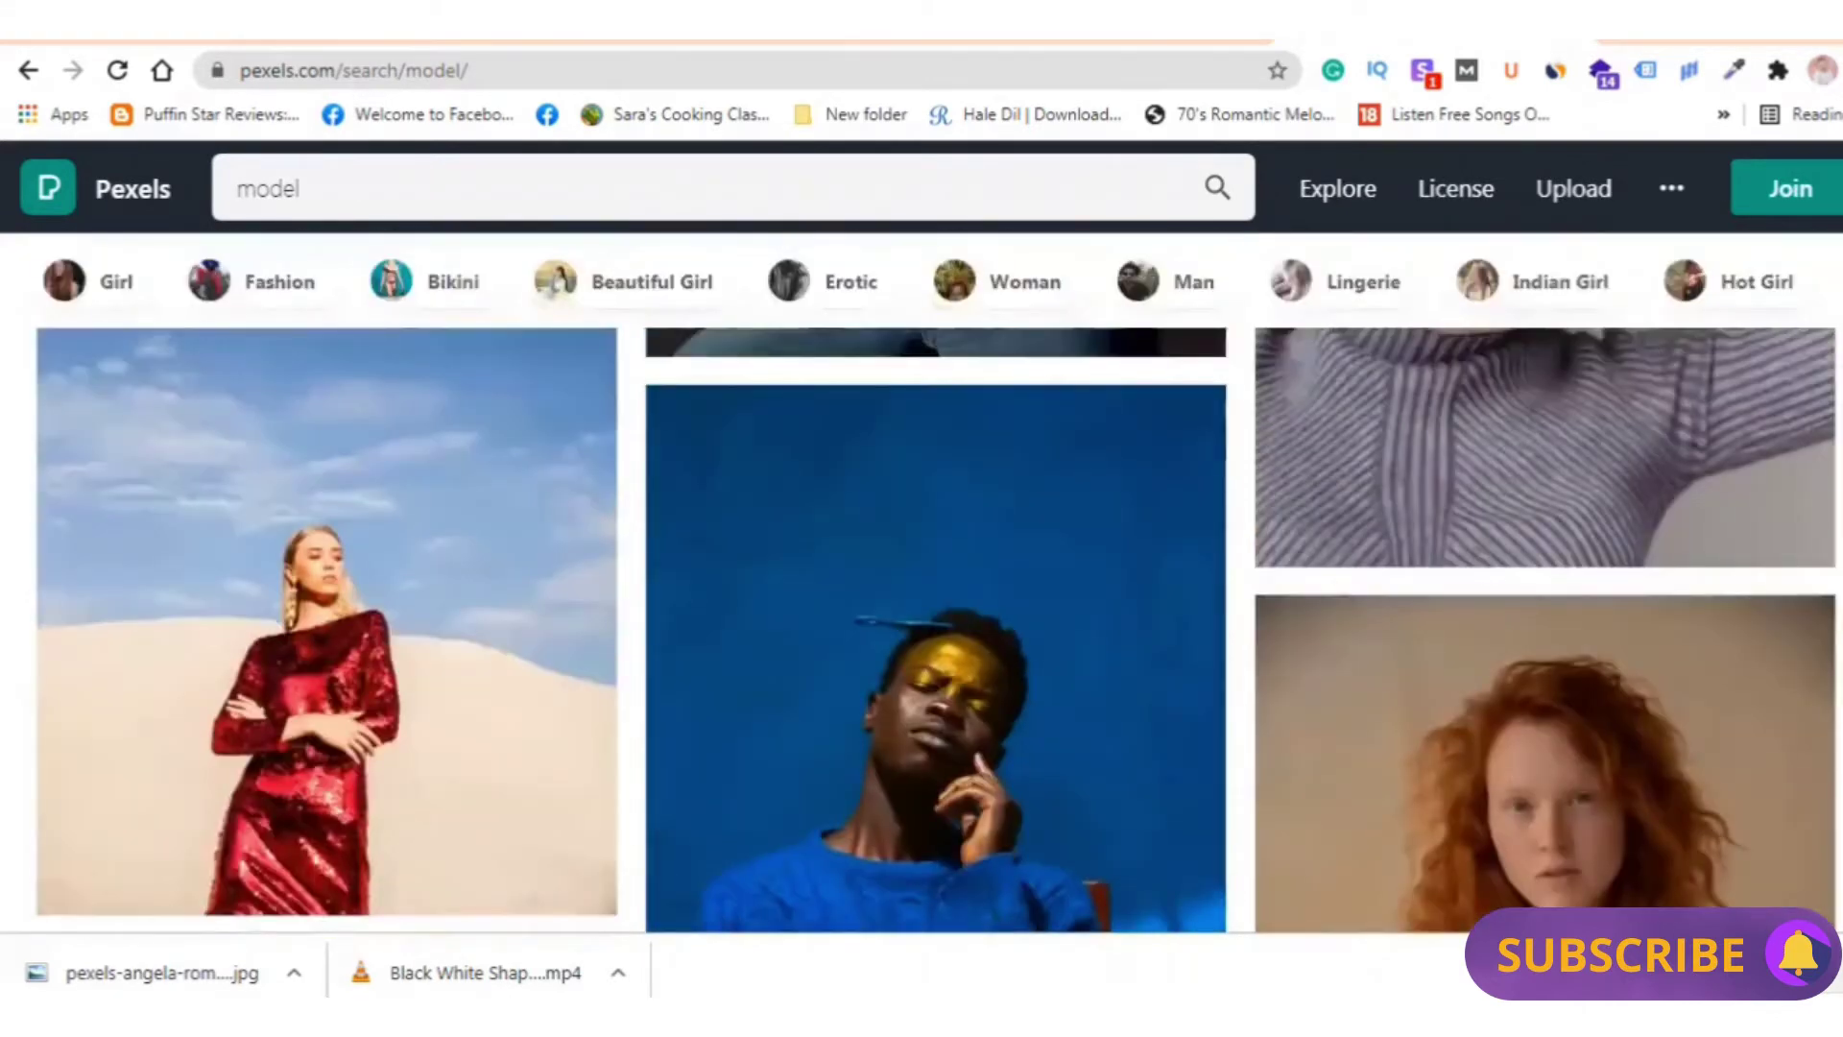
scroll(950, 739, "down", 2)
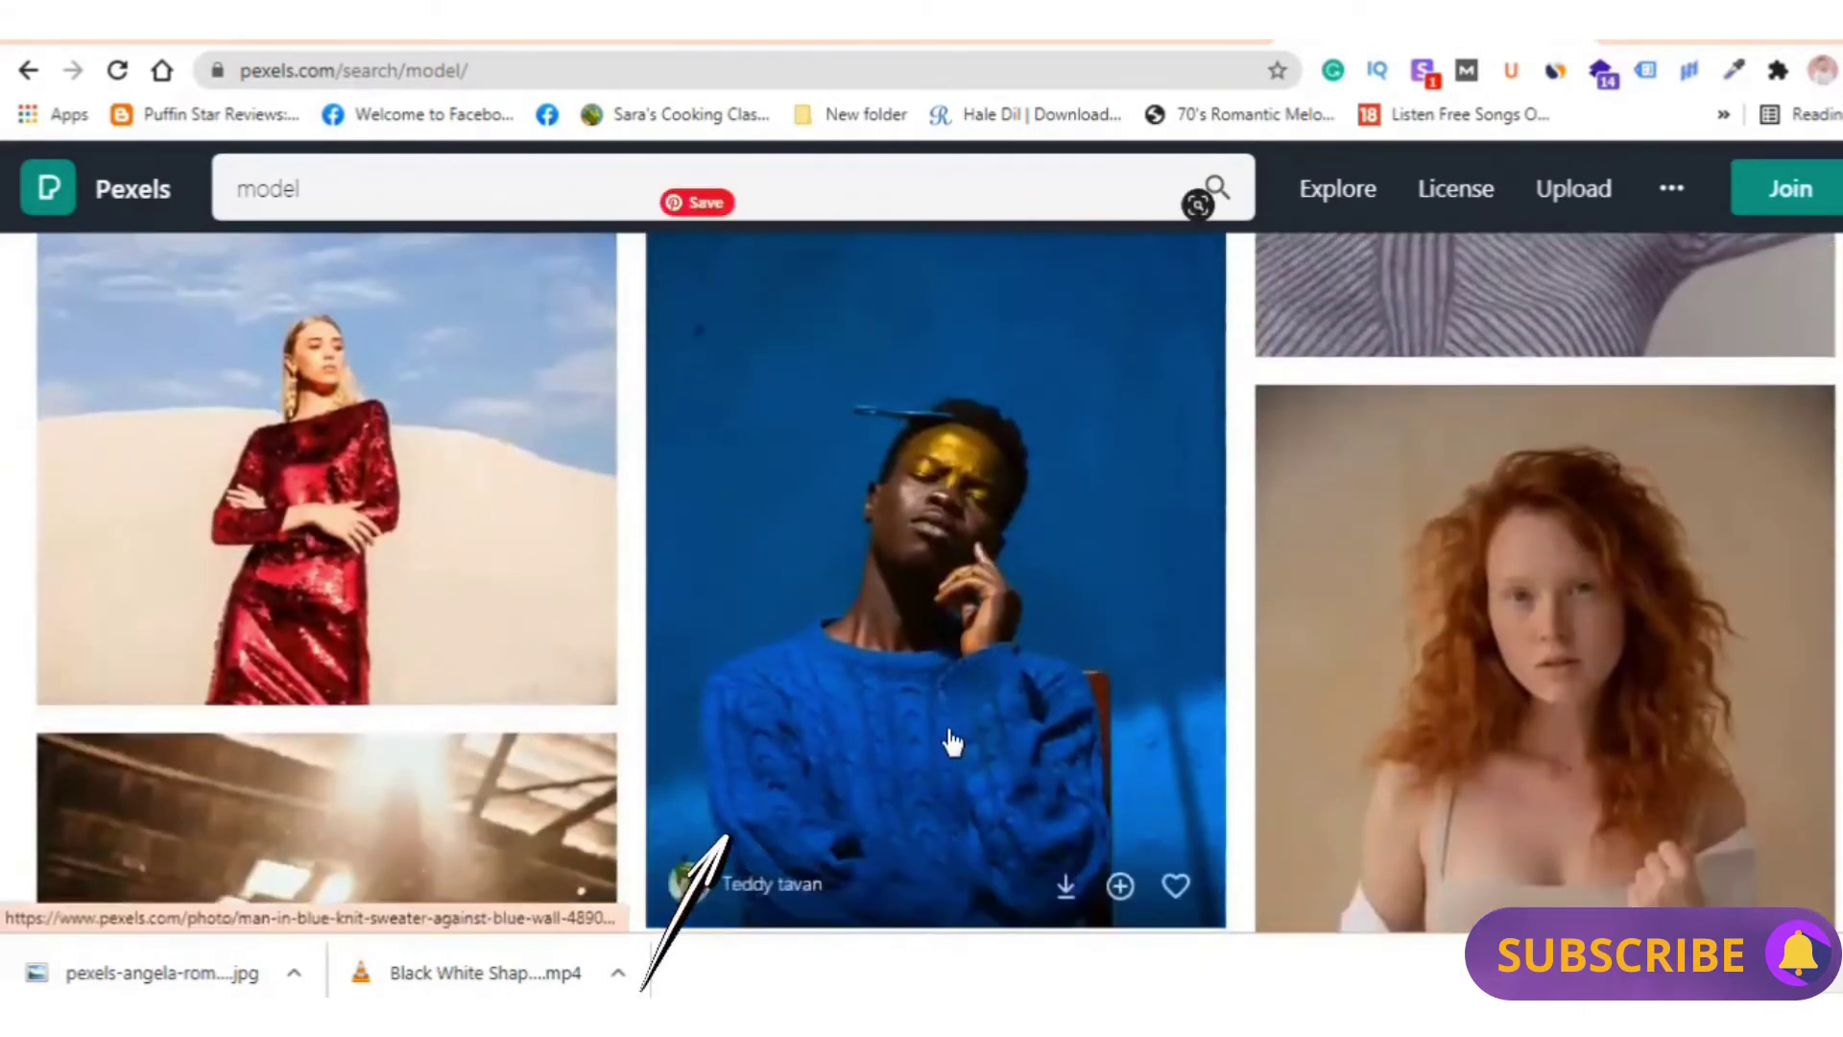
left_click(950, 739)
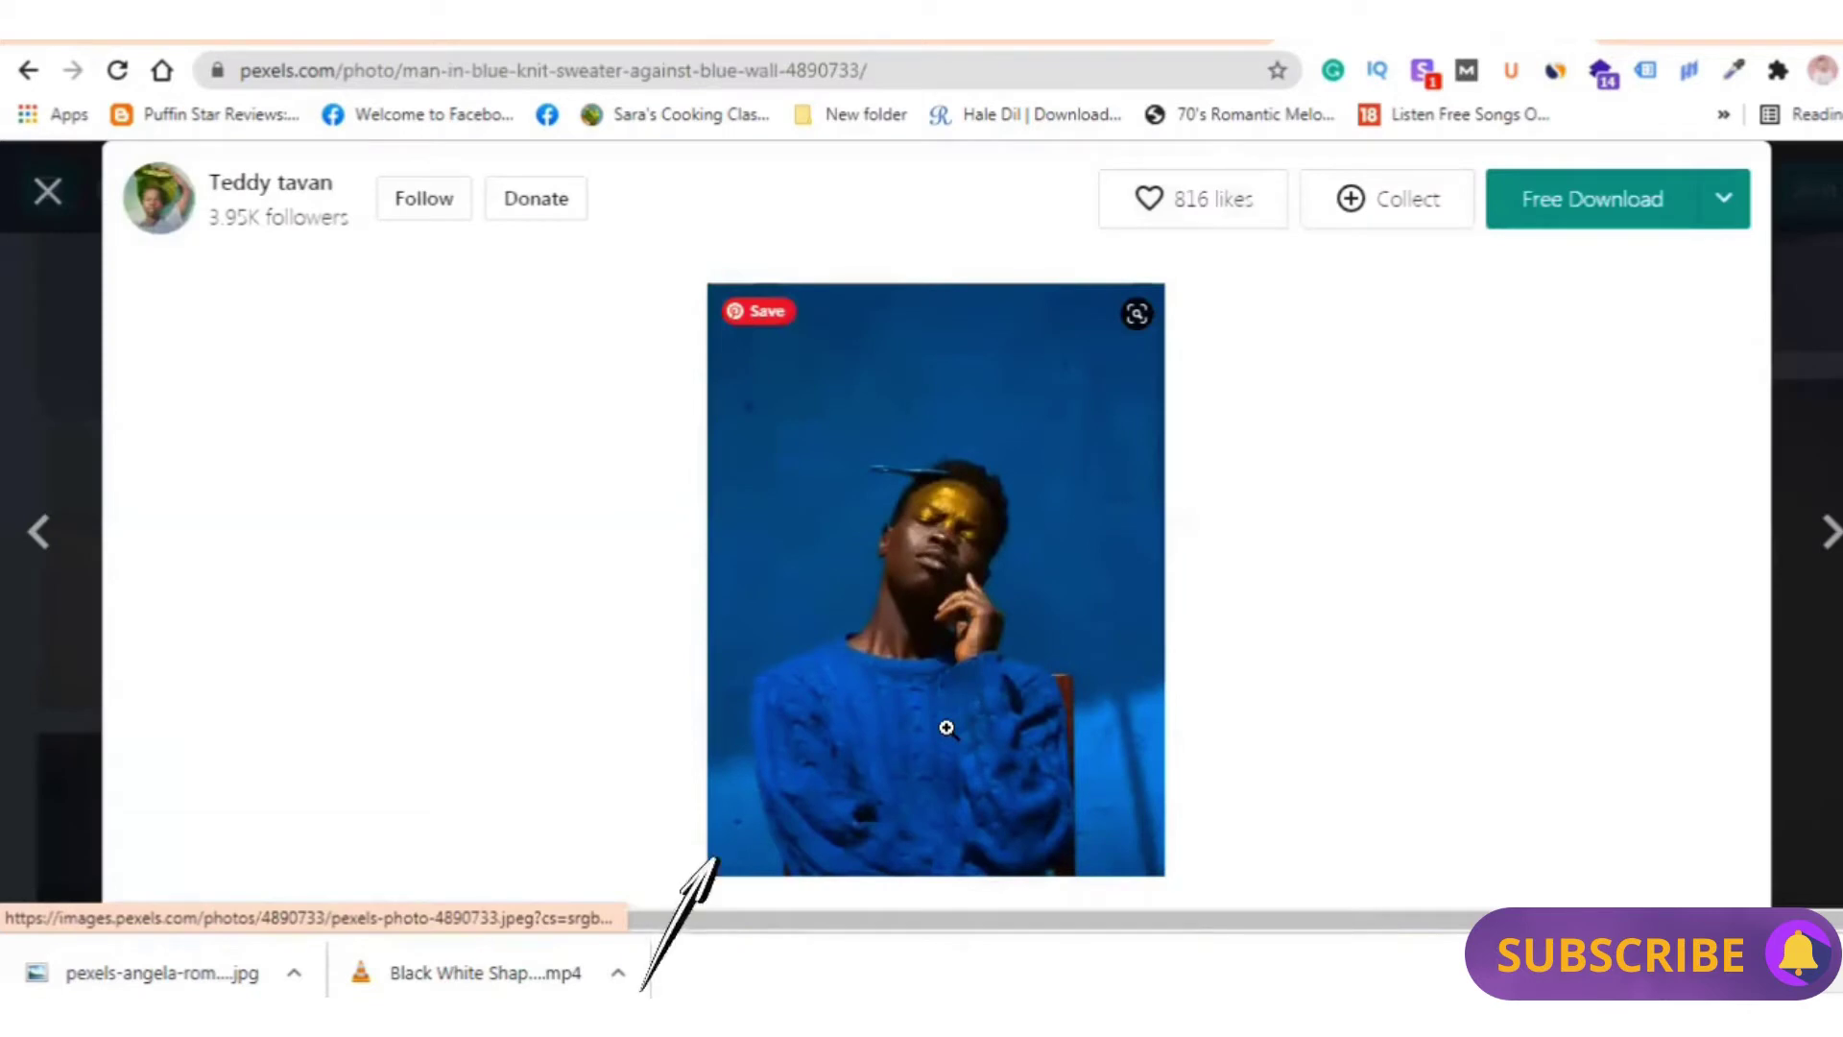
left_click(1723, 198)
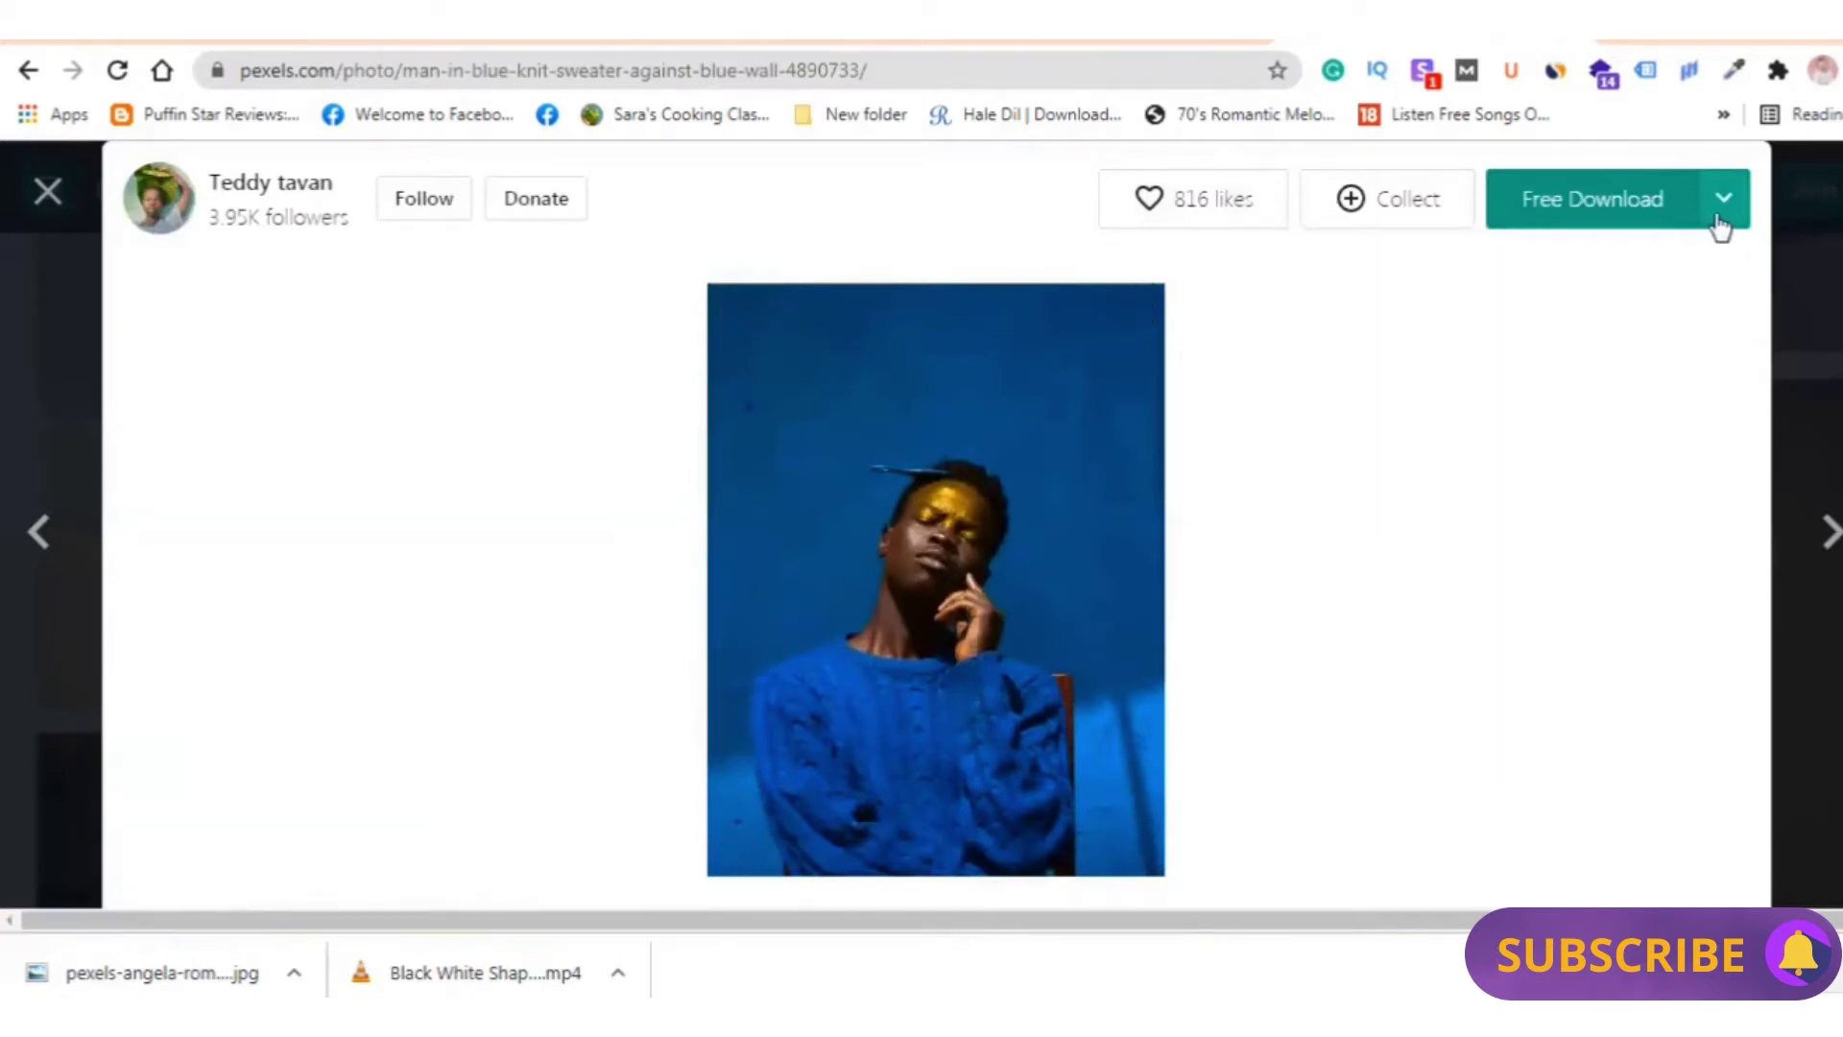
left_click(1599, 192)
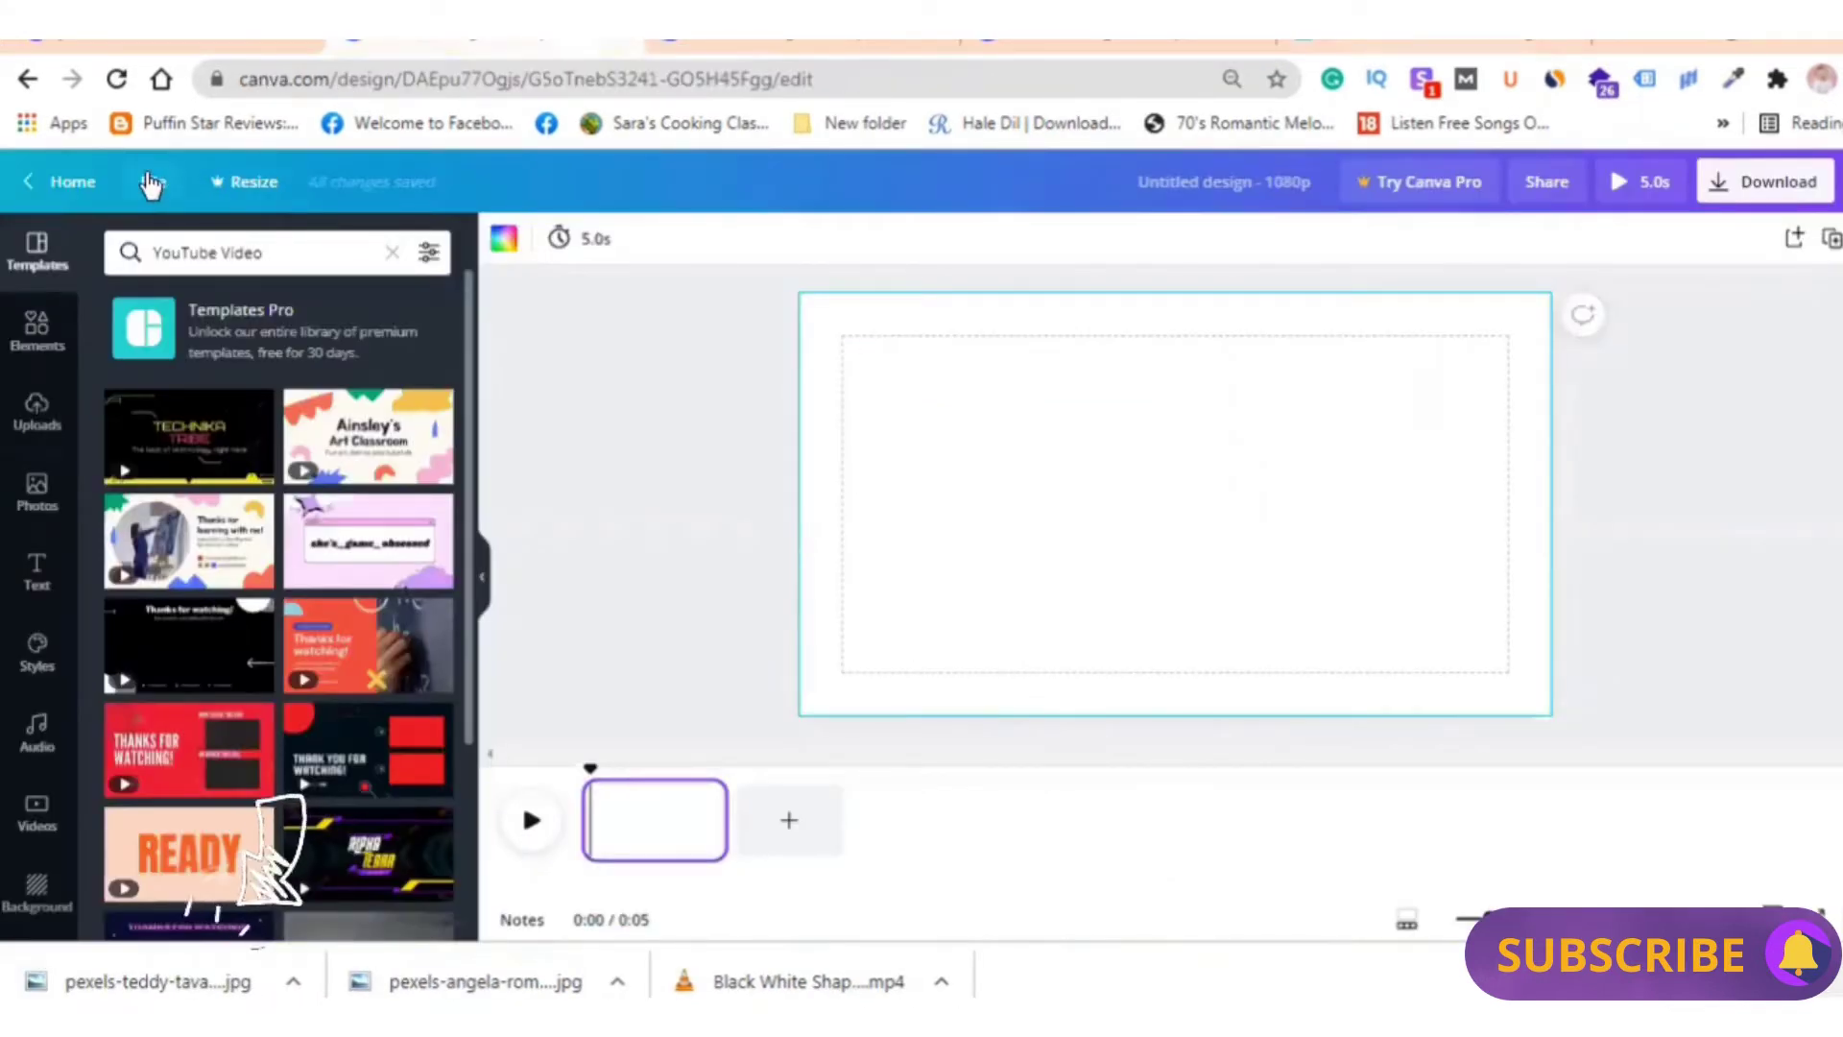
Turn on Show rulers from the File menu
left_click(151, 182)
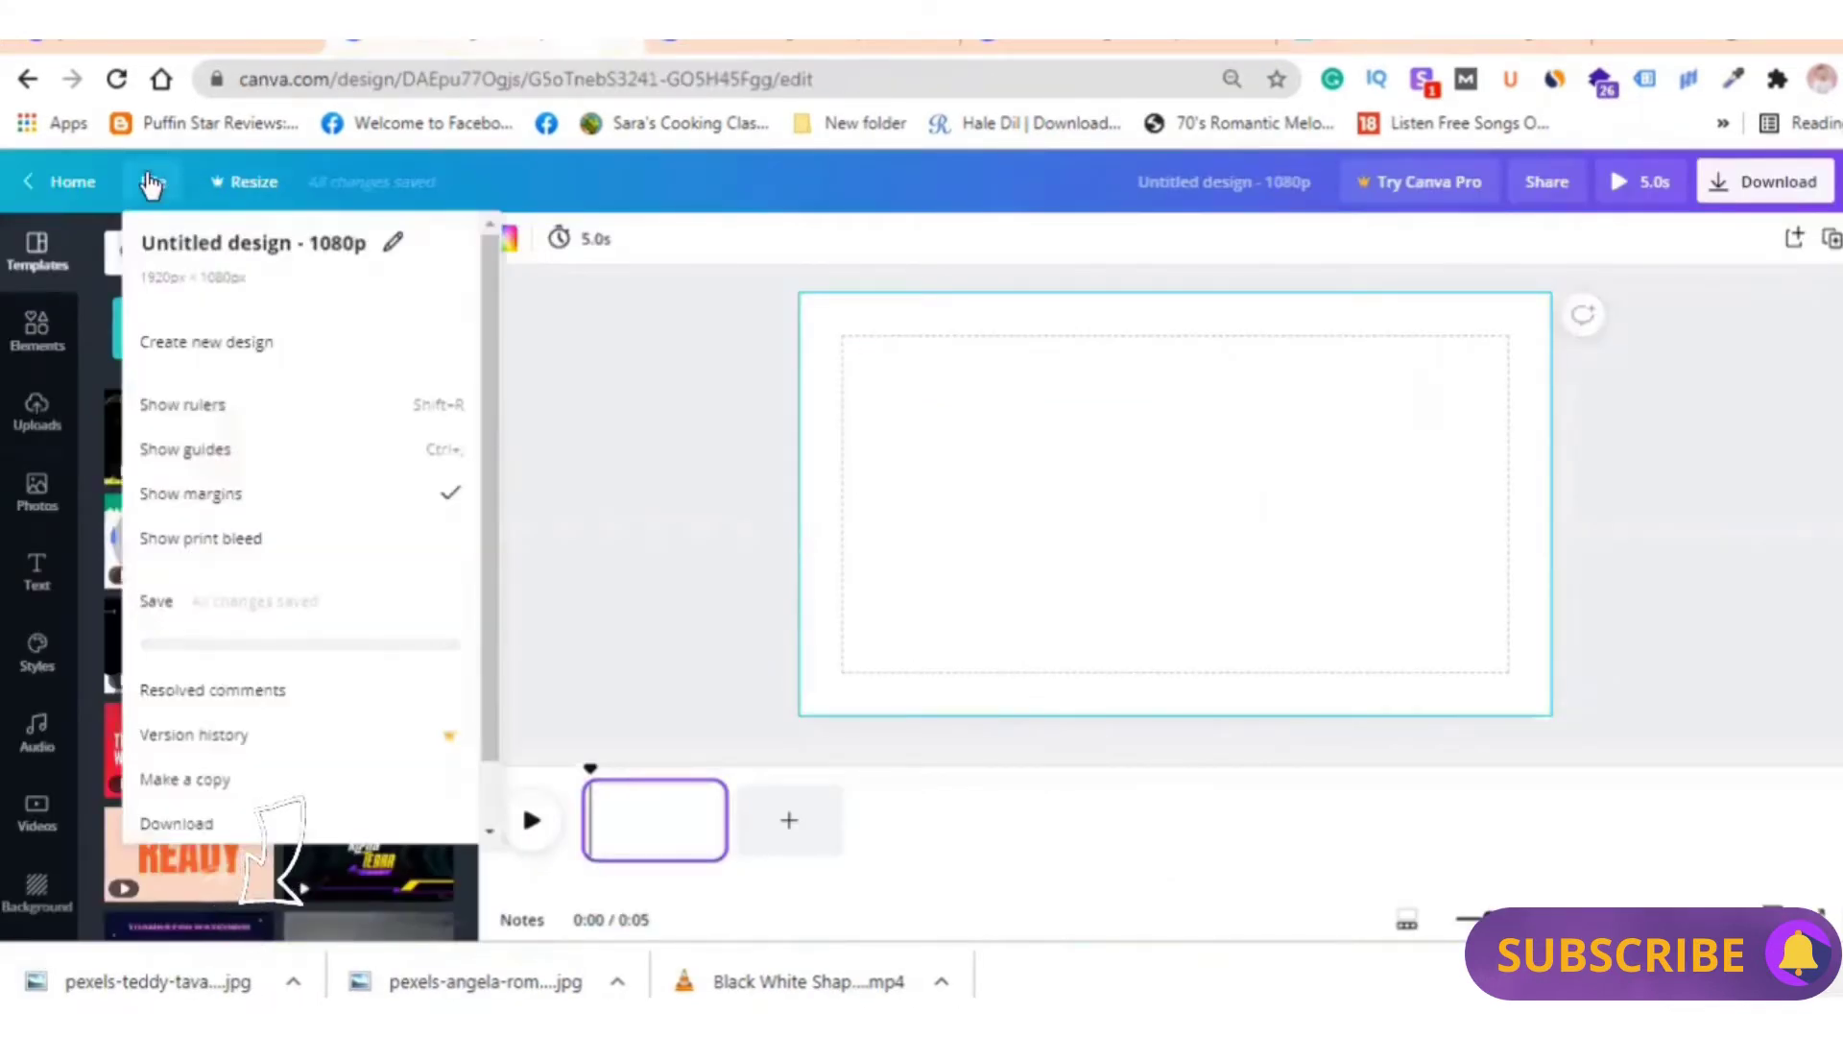
left_click(219, 420)
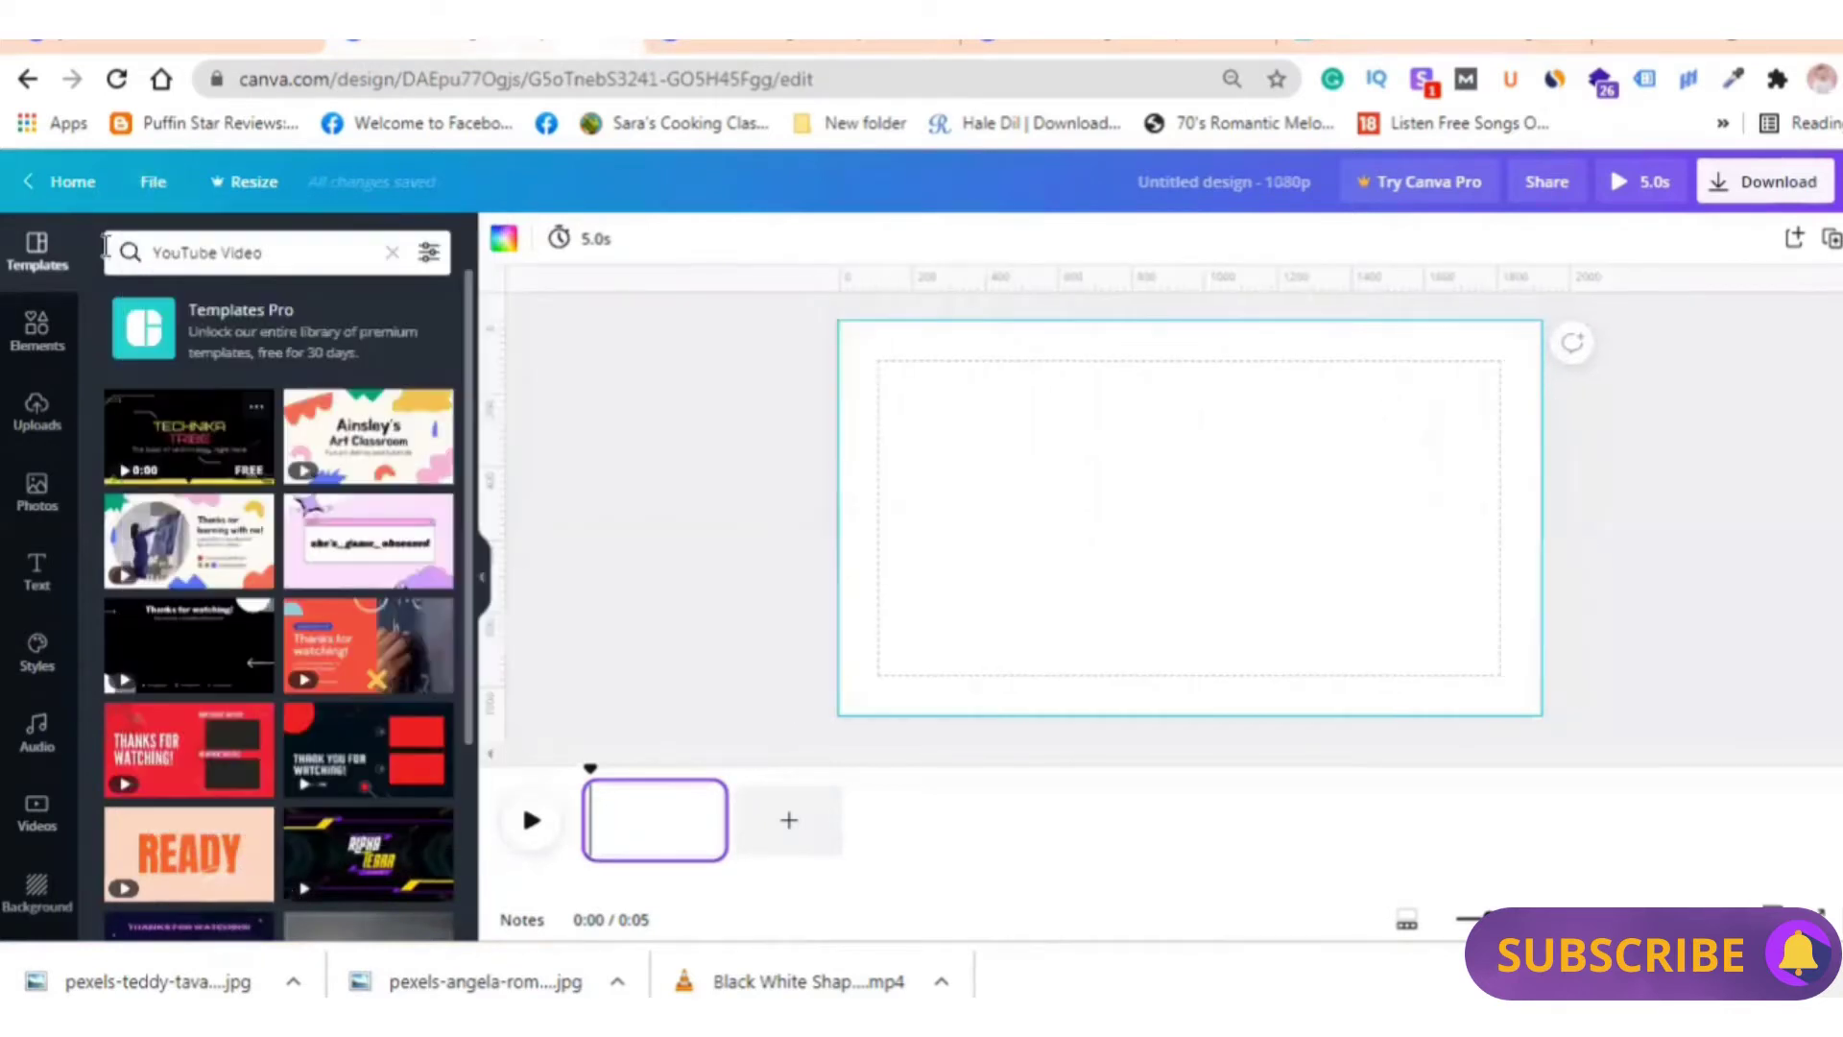
left_click(151, 182)
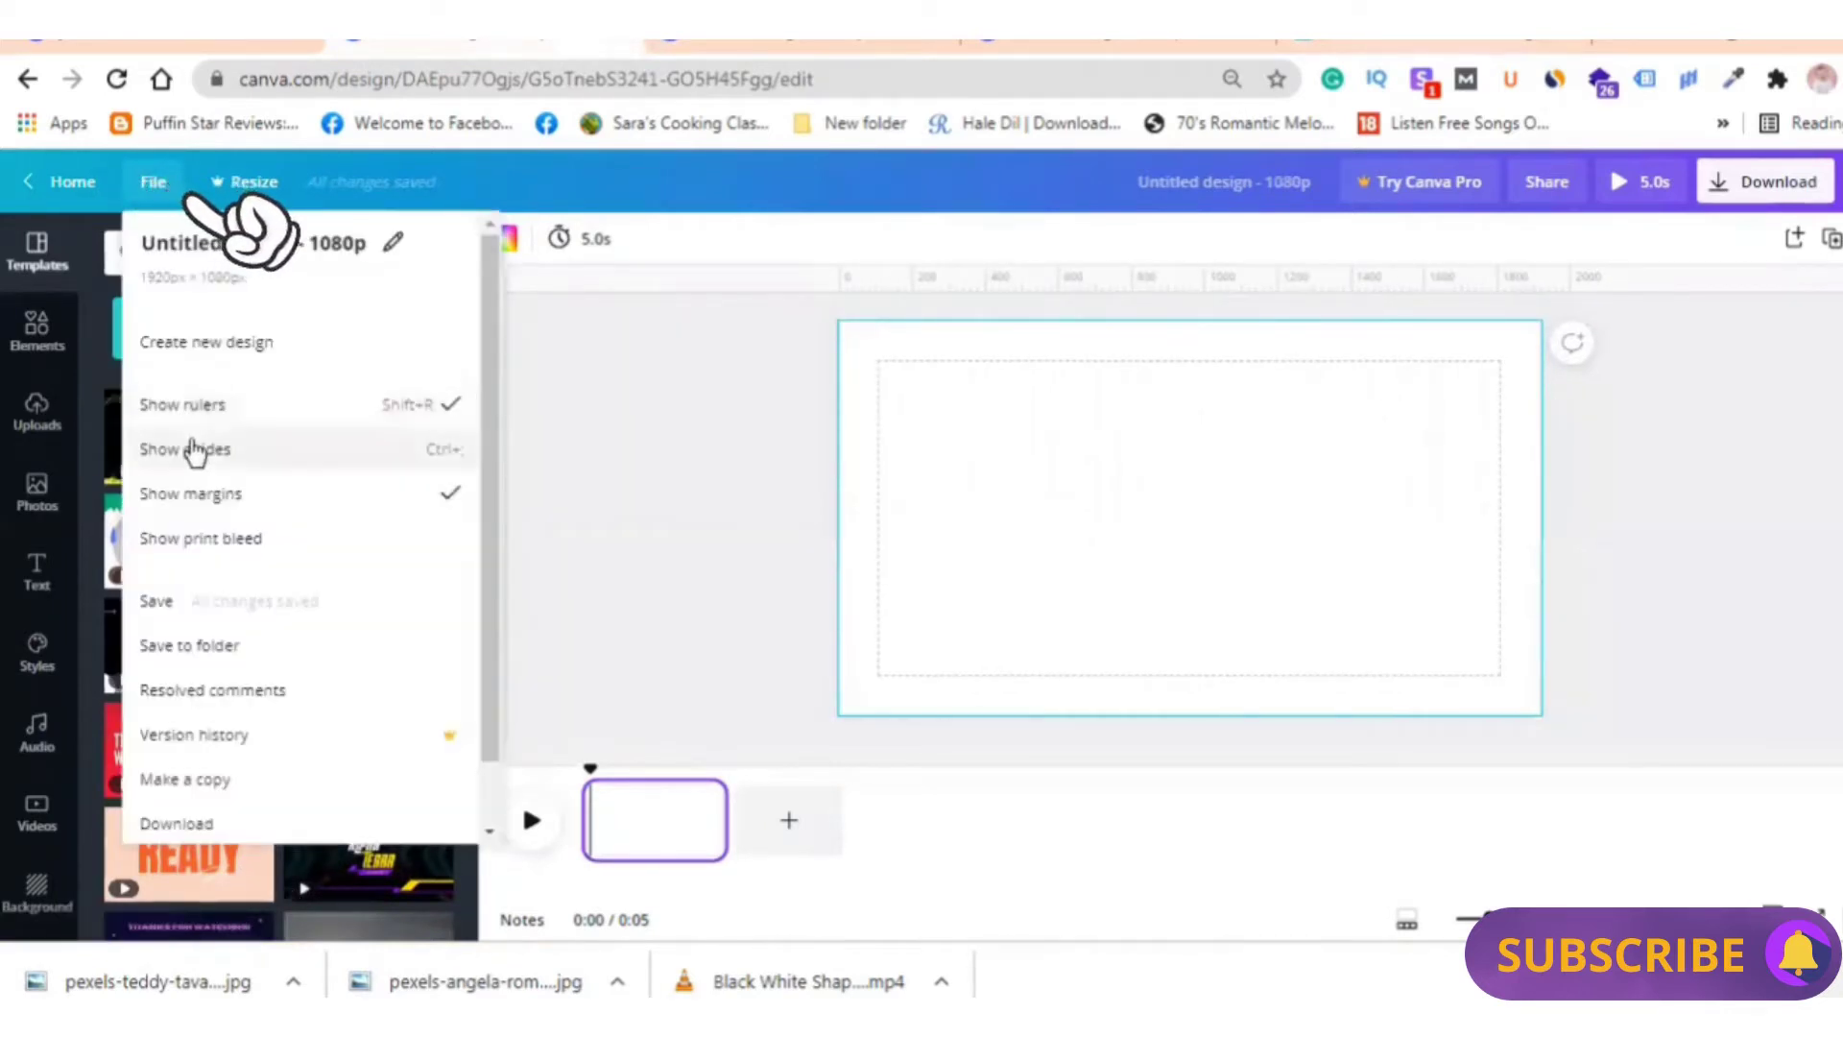
left_click(192, 448)
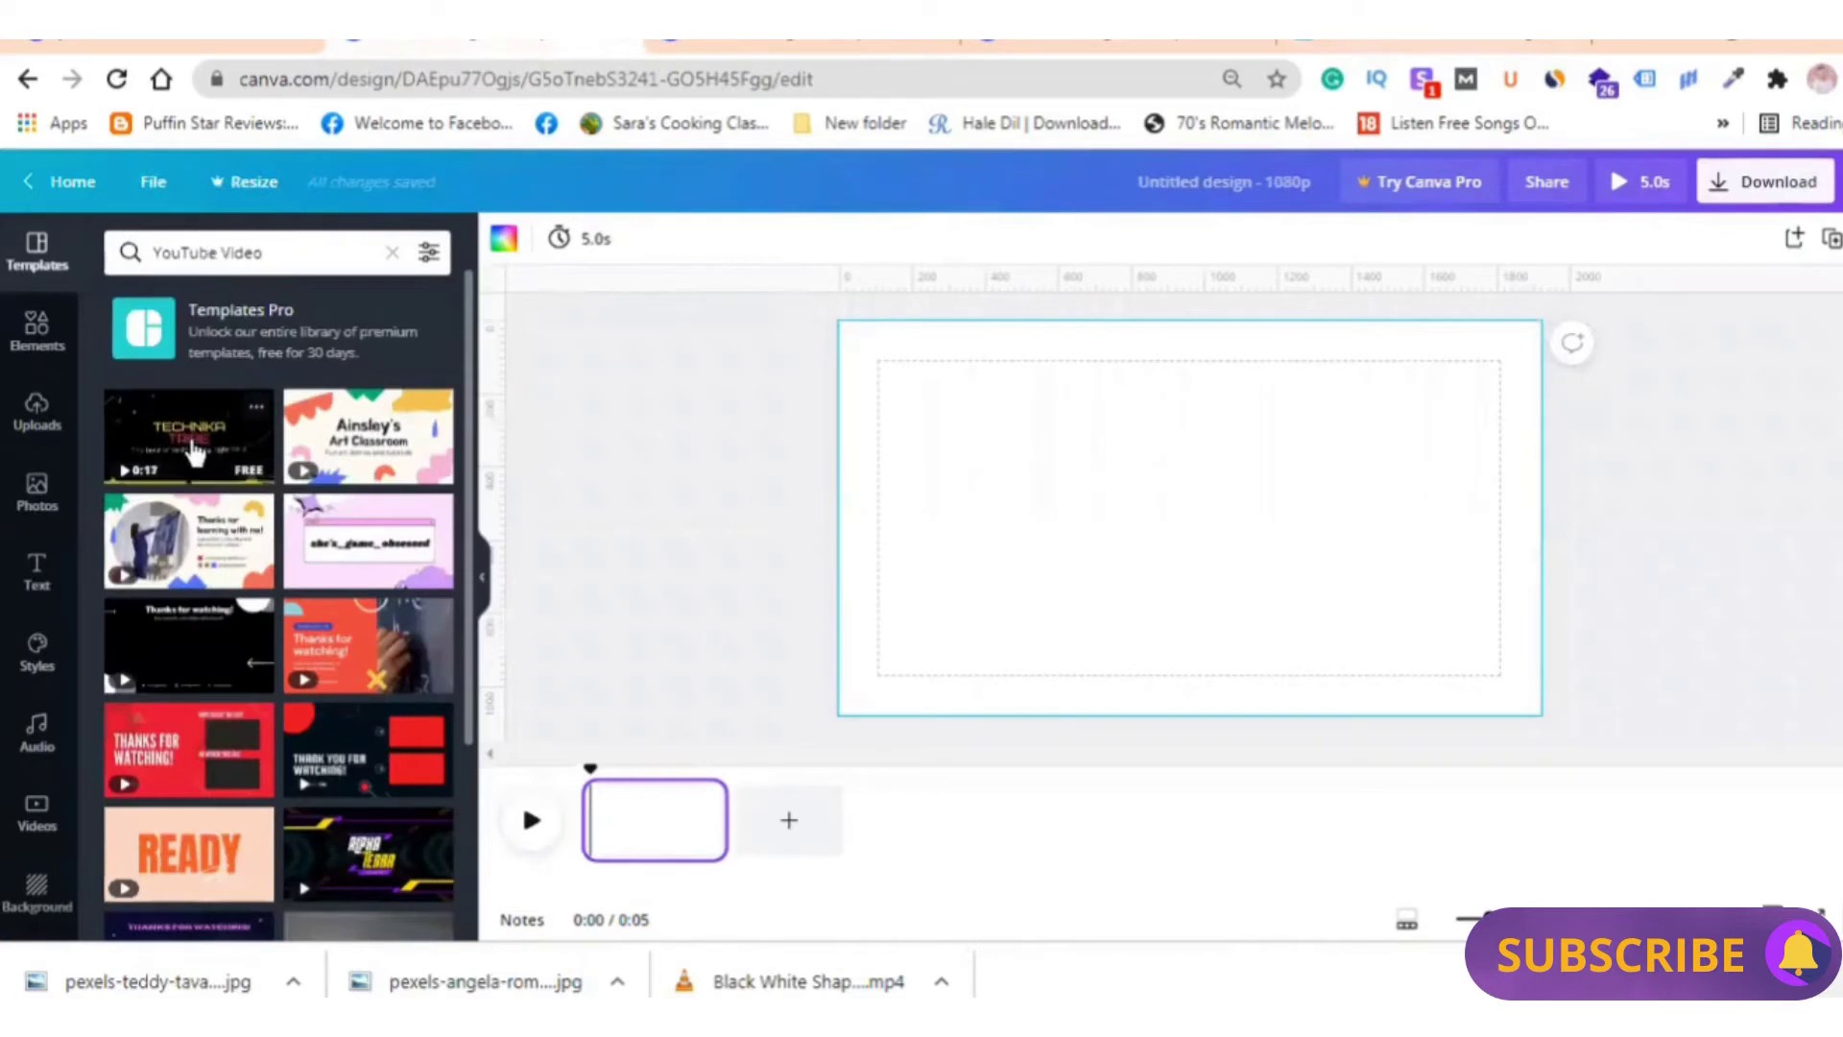
Upload the downloaded 'pexel' blue-sweater photo from the Downloads folder into Canva Uploads
left_click(39, 434)
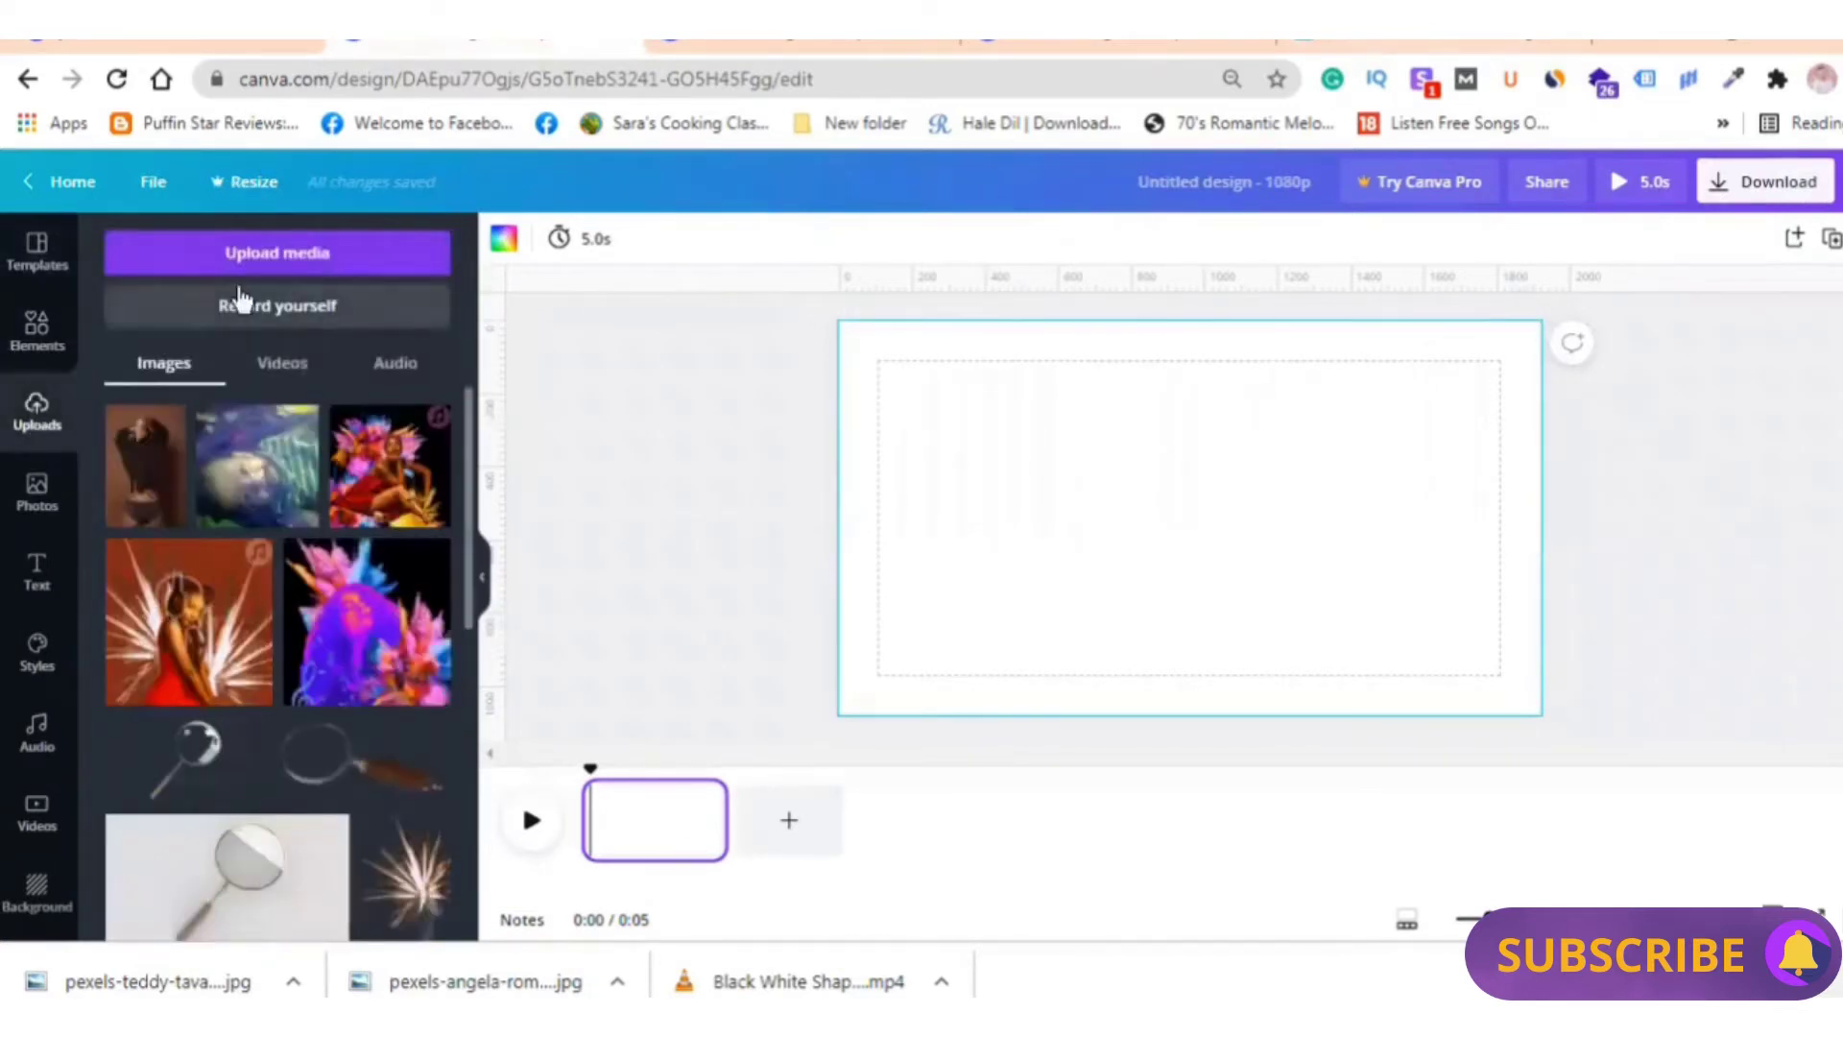
left_click(261, 254)
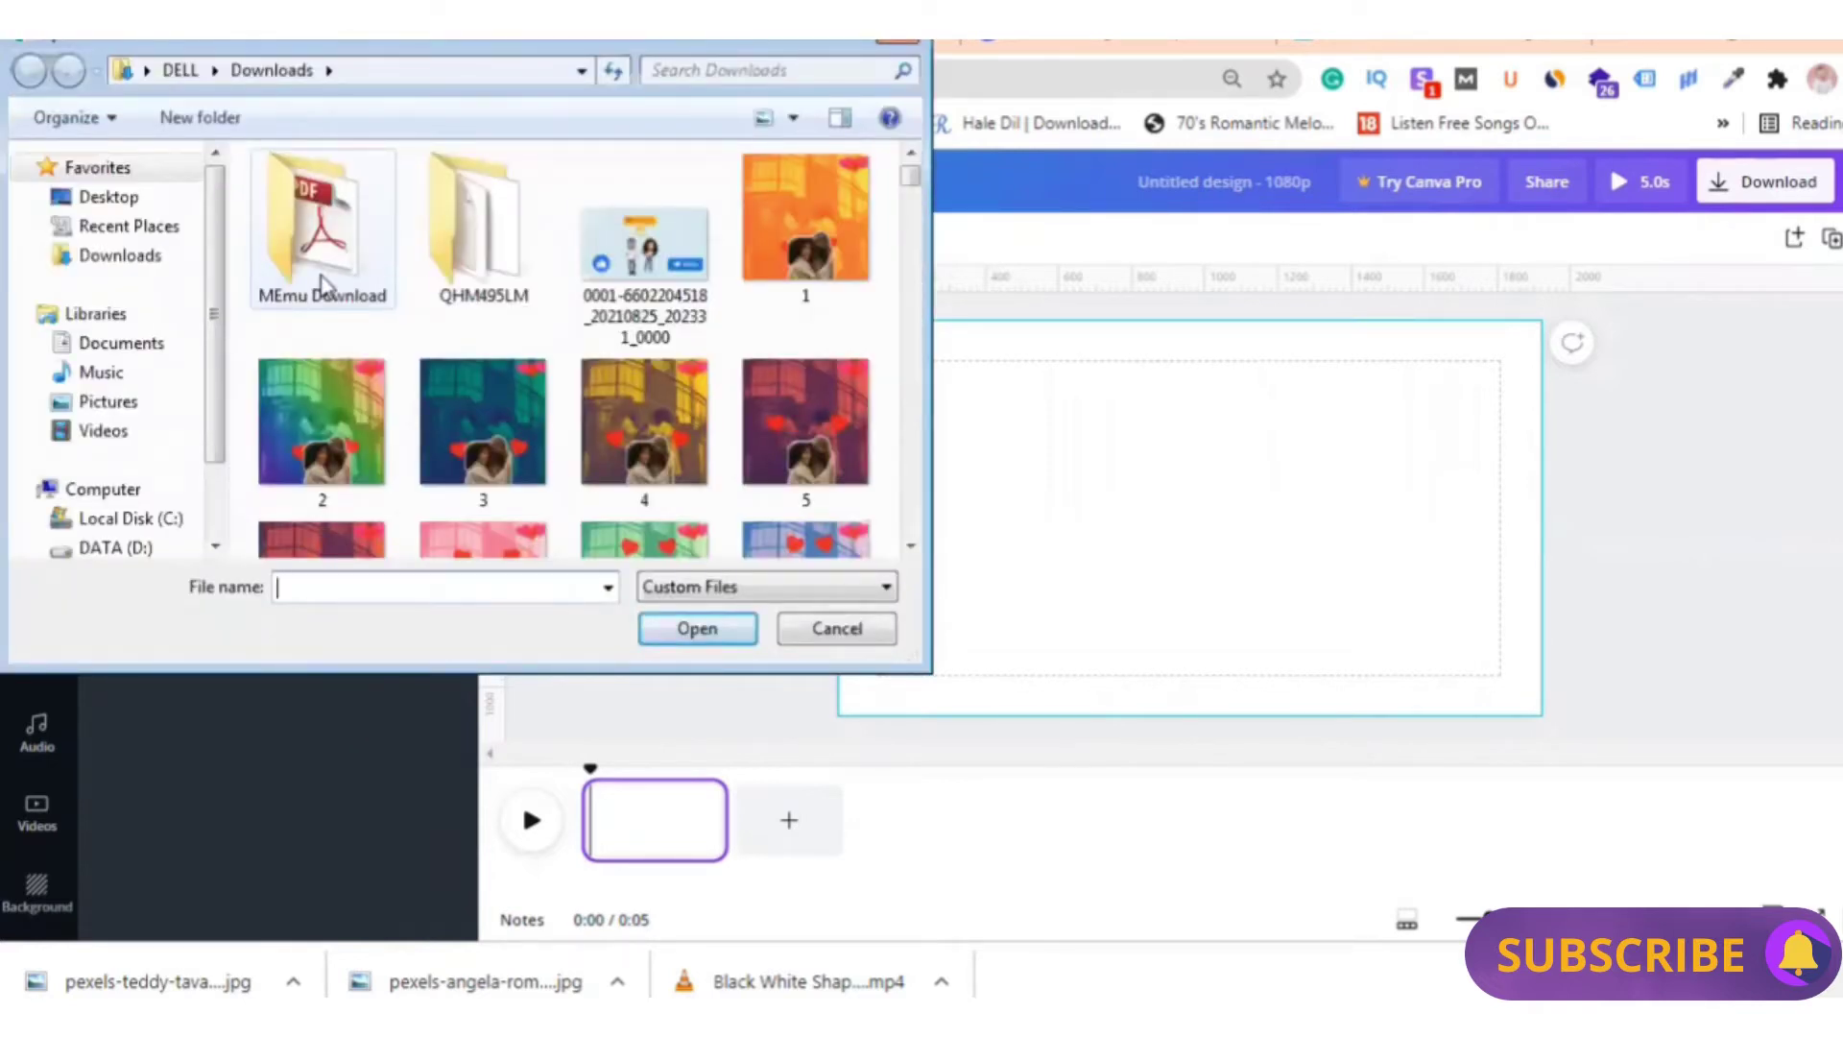
left_click(672, 69)
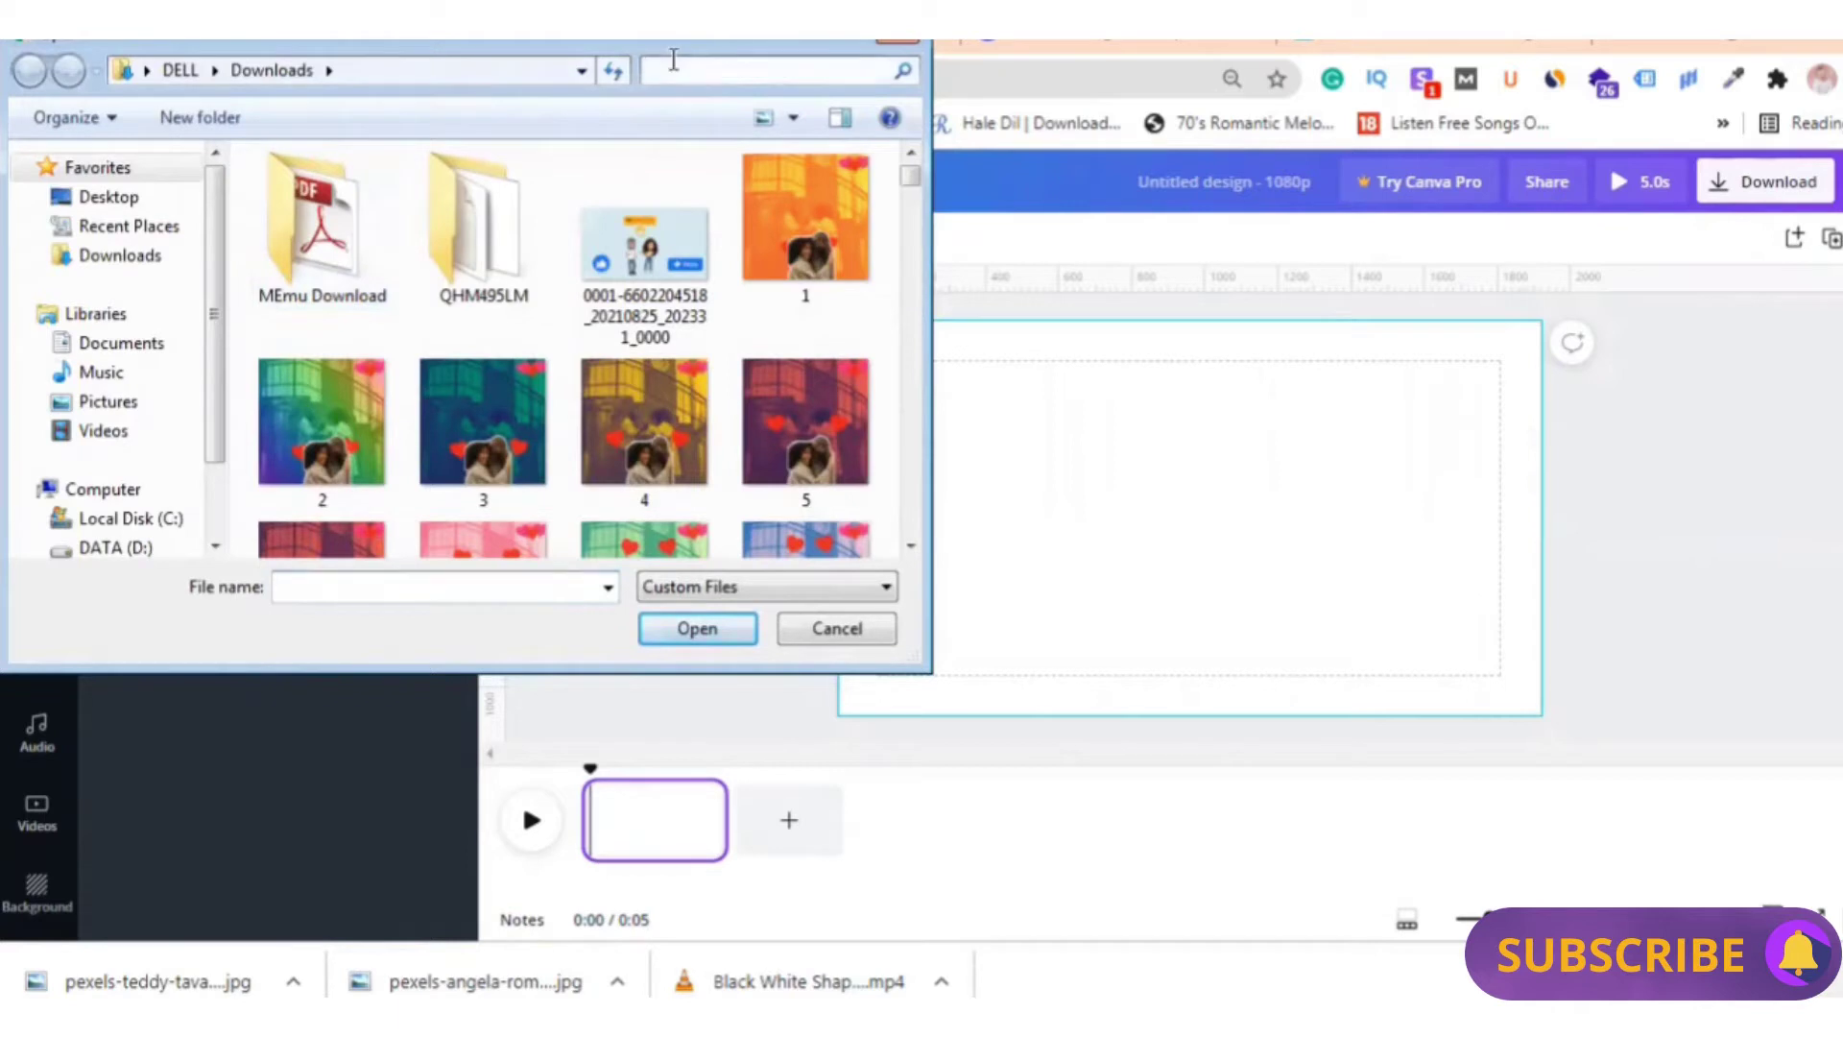
type("pexel")
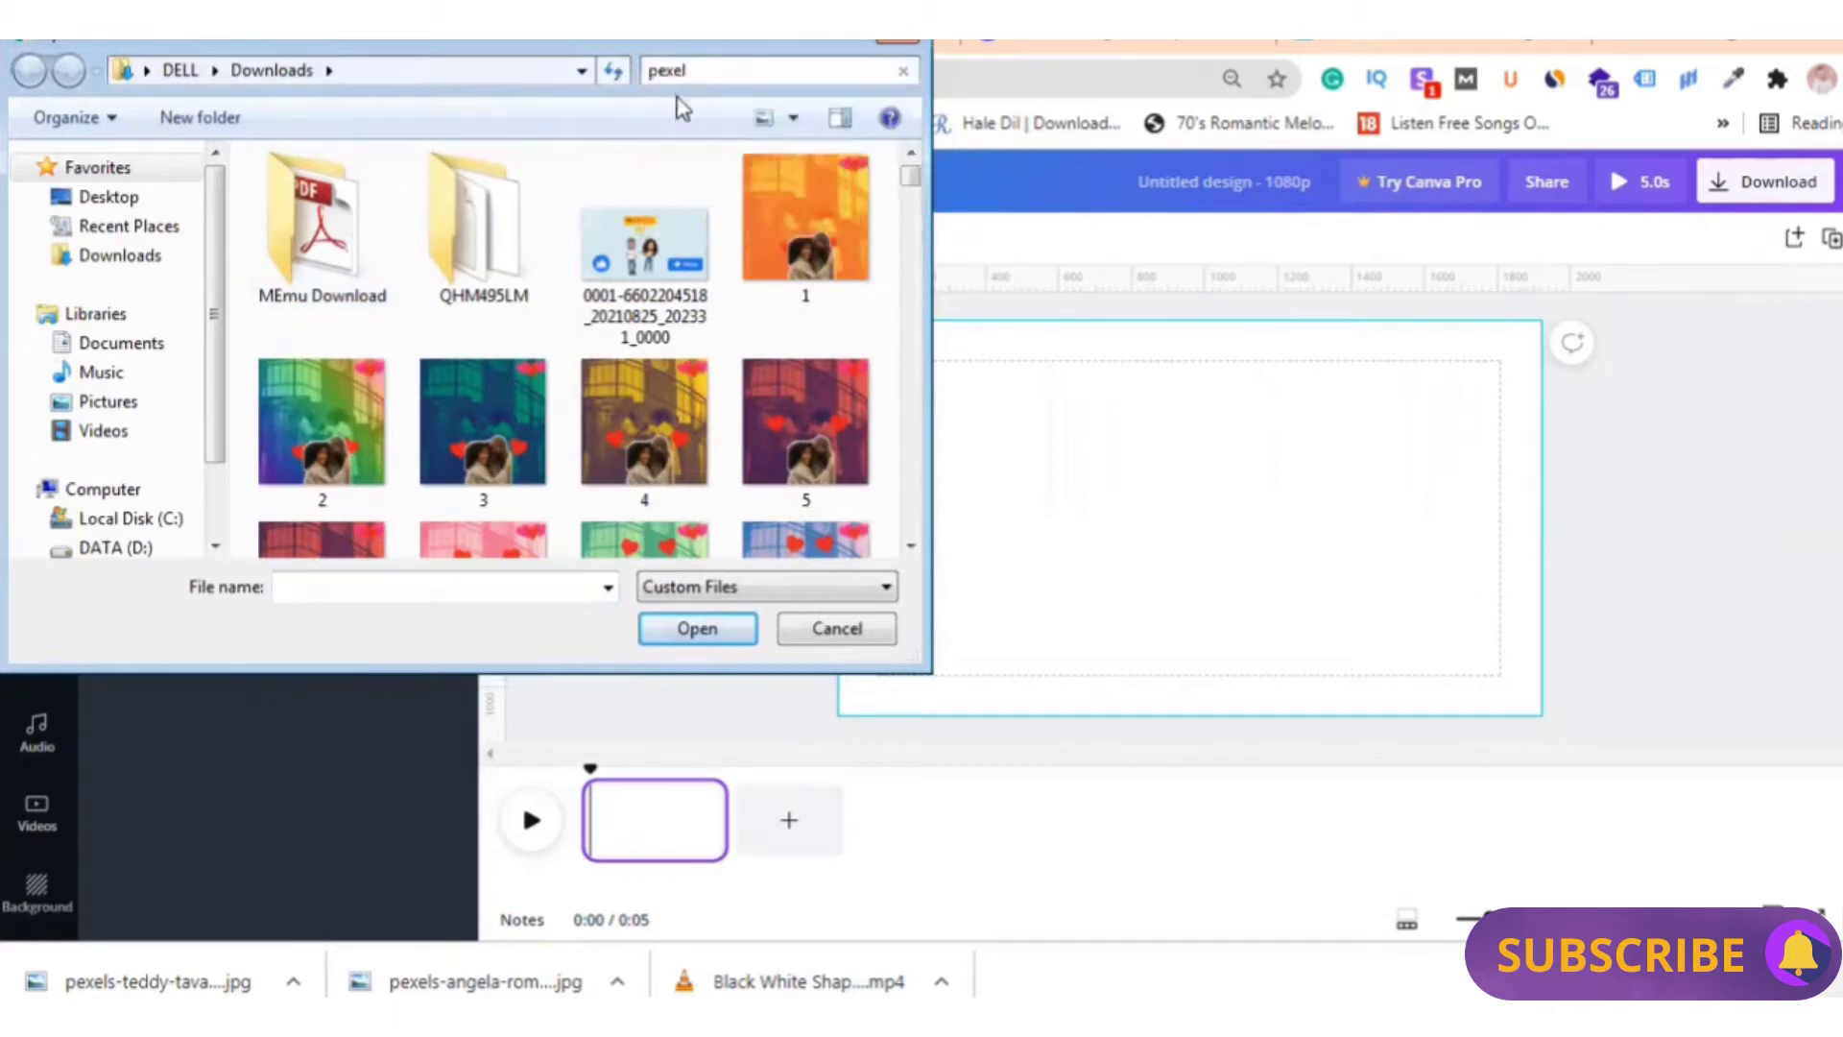
left_click(324, 228)
left_click(684, 635)
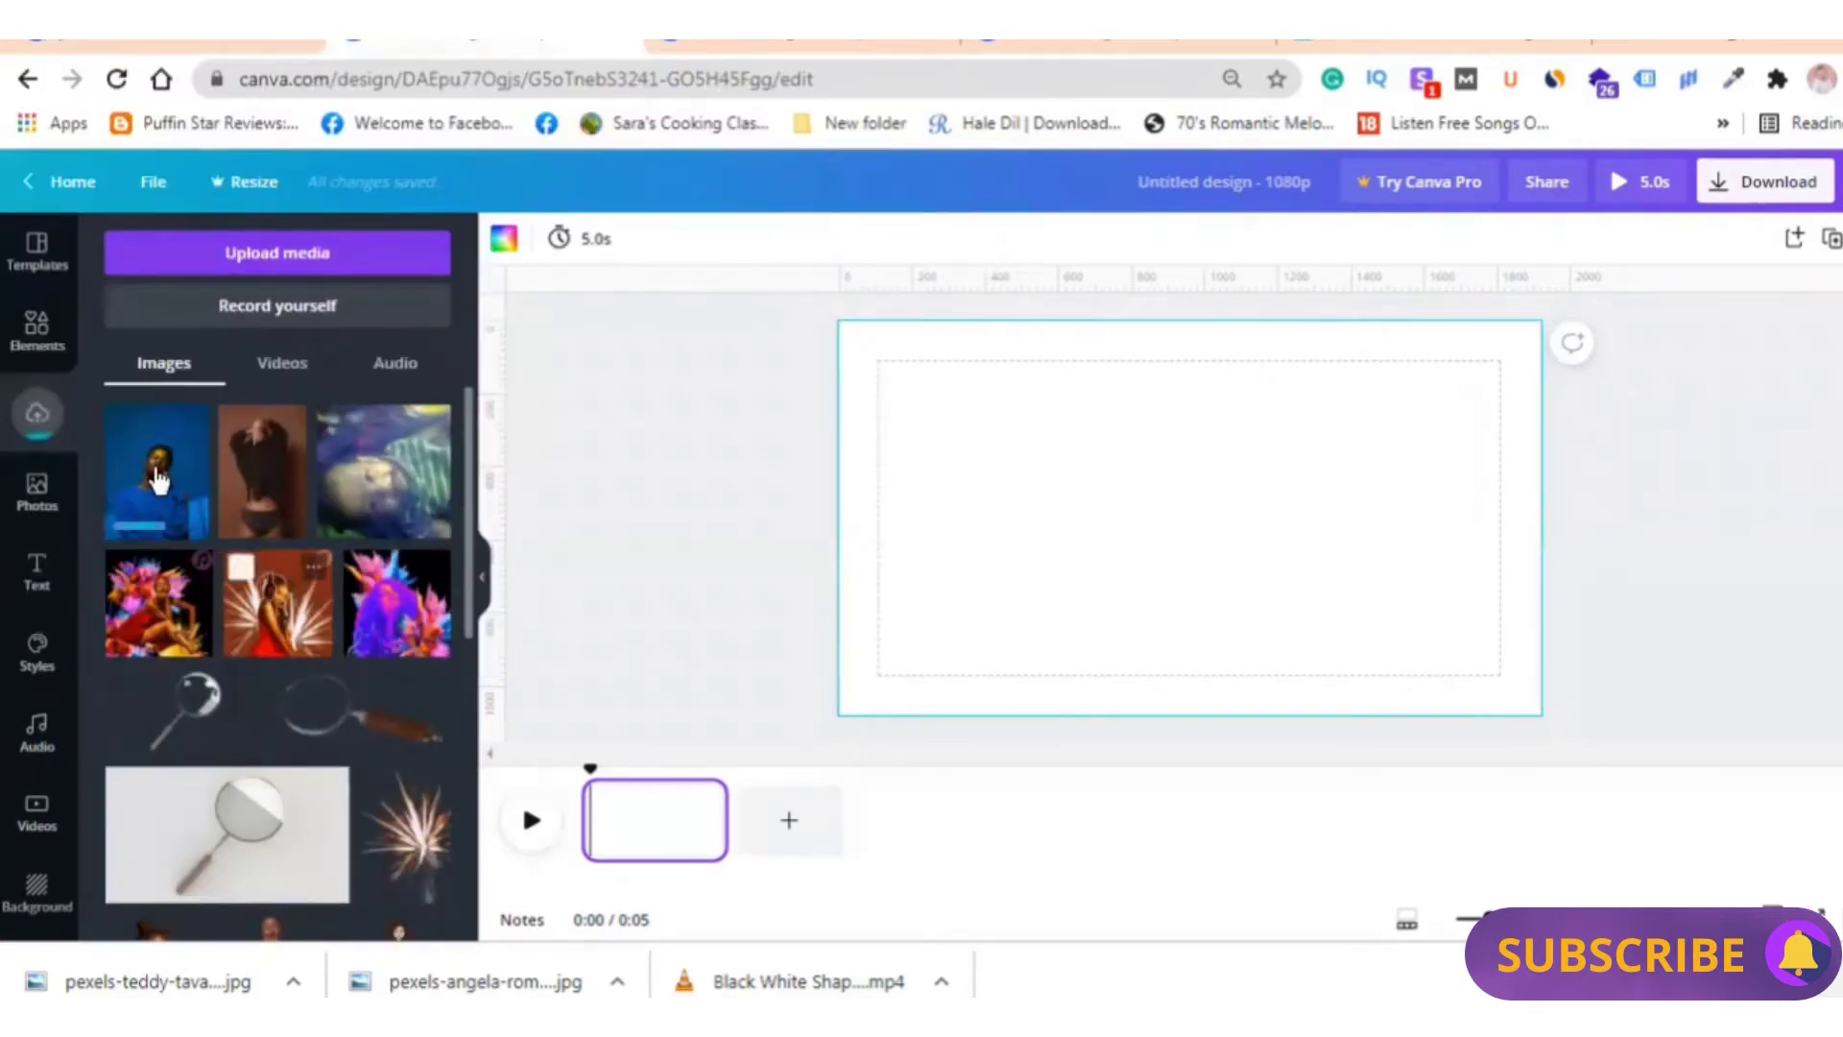
Place the blue-sweater photo near the centre, stretched to full canvas height with adjusted width
left_click(159, 477)
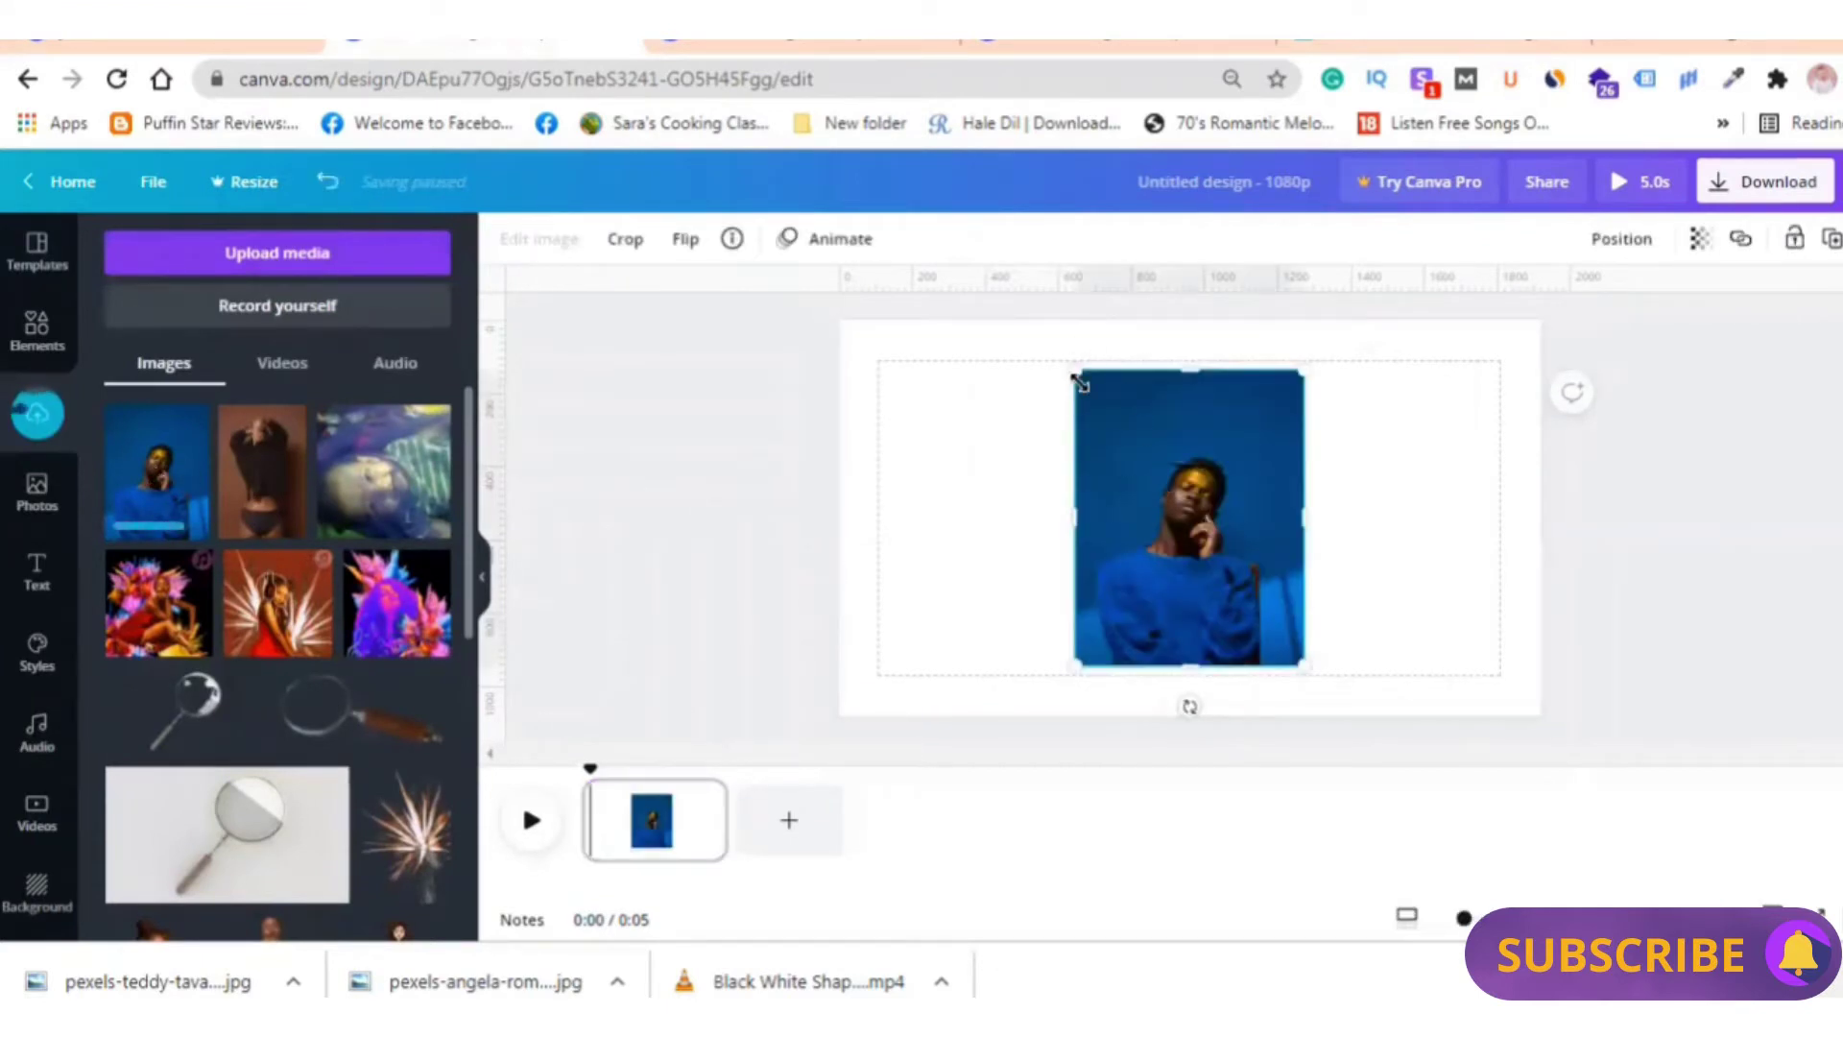
left_click_drag(1073, 367, 1034, 319)
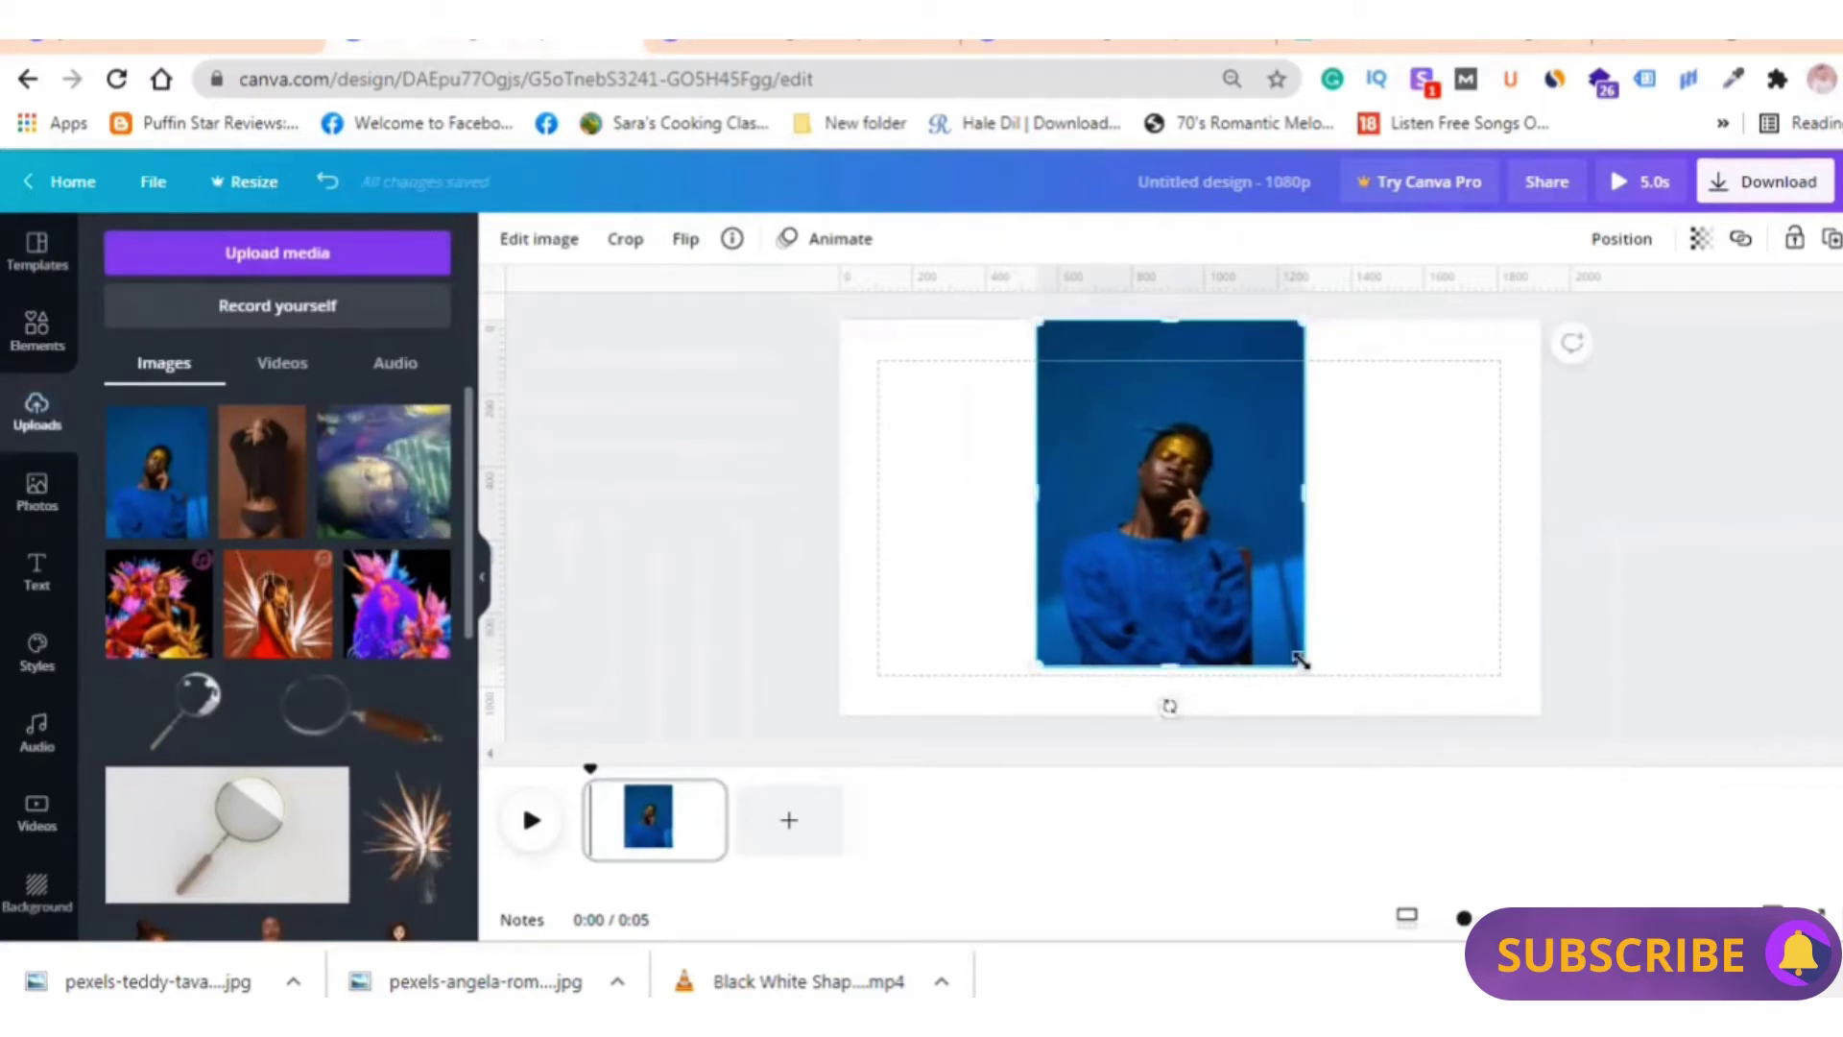
left_click_drag(1302, 677, 1326, 718)
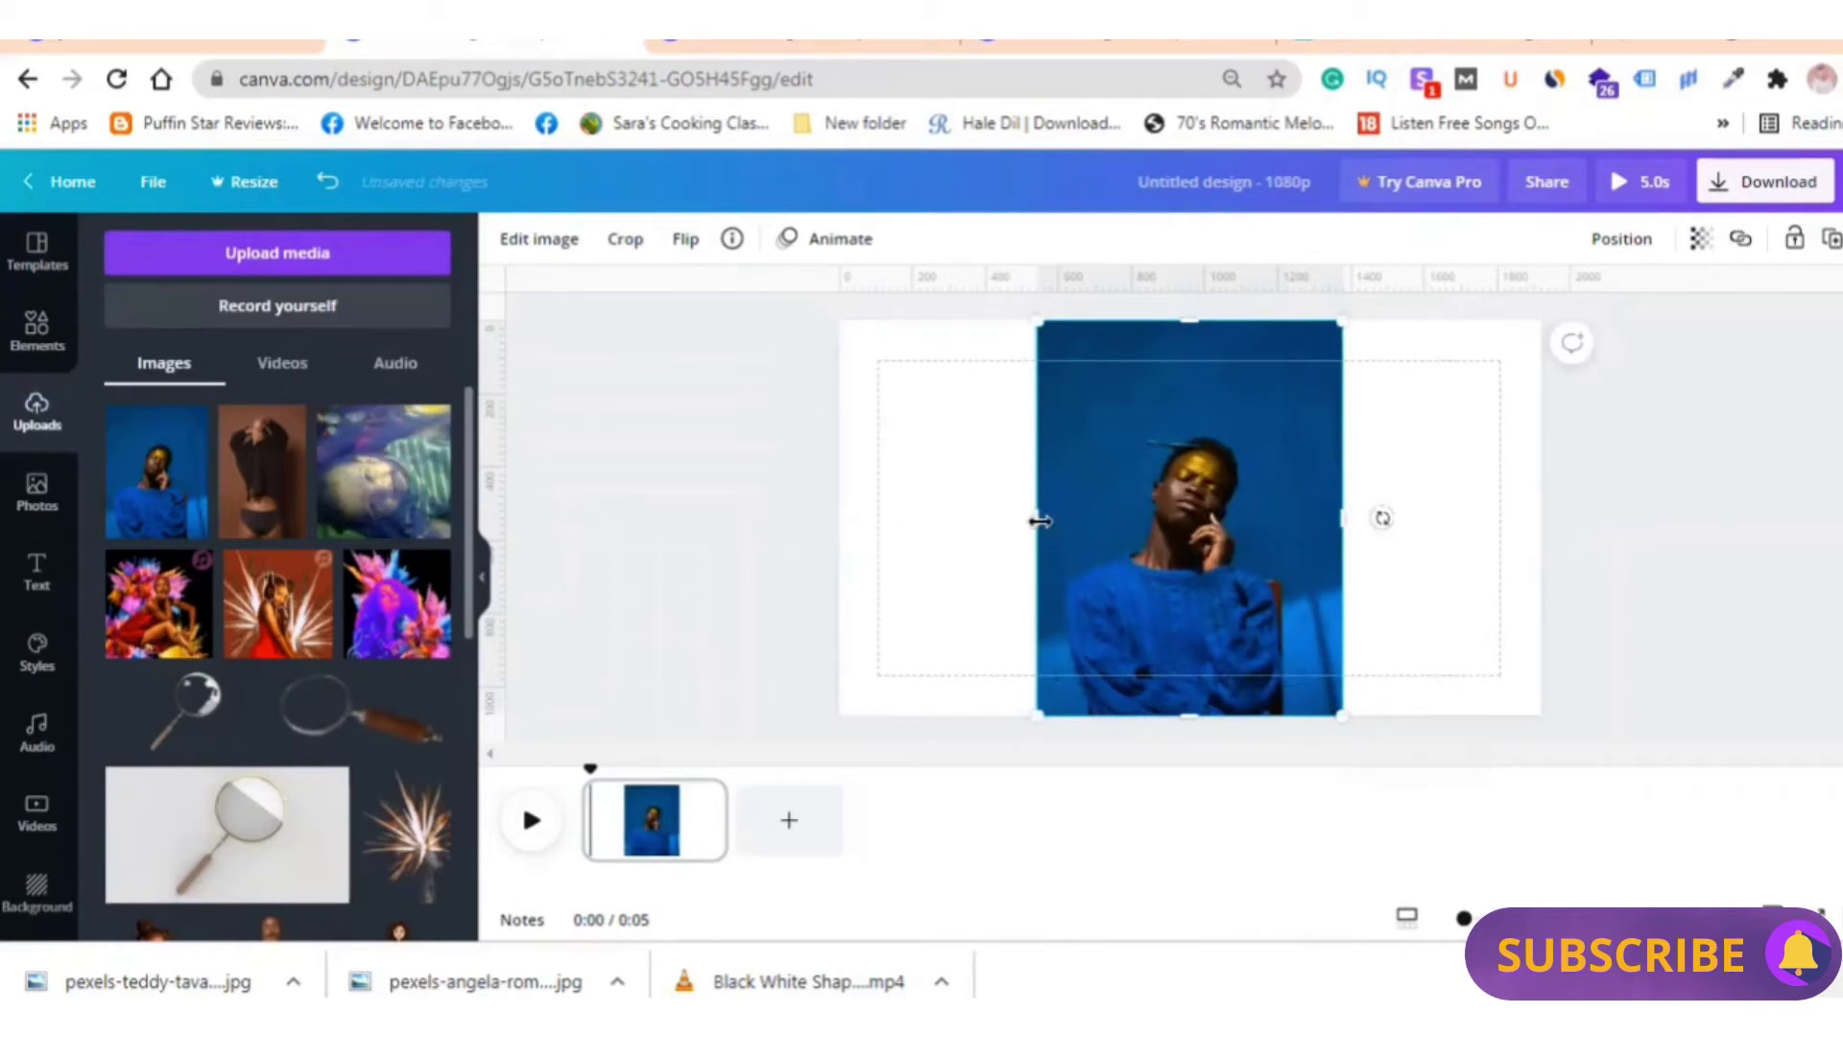
left_click_drag(1040, 520, 1018, 518)
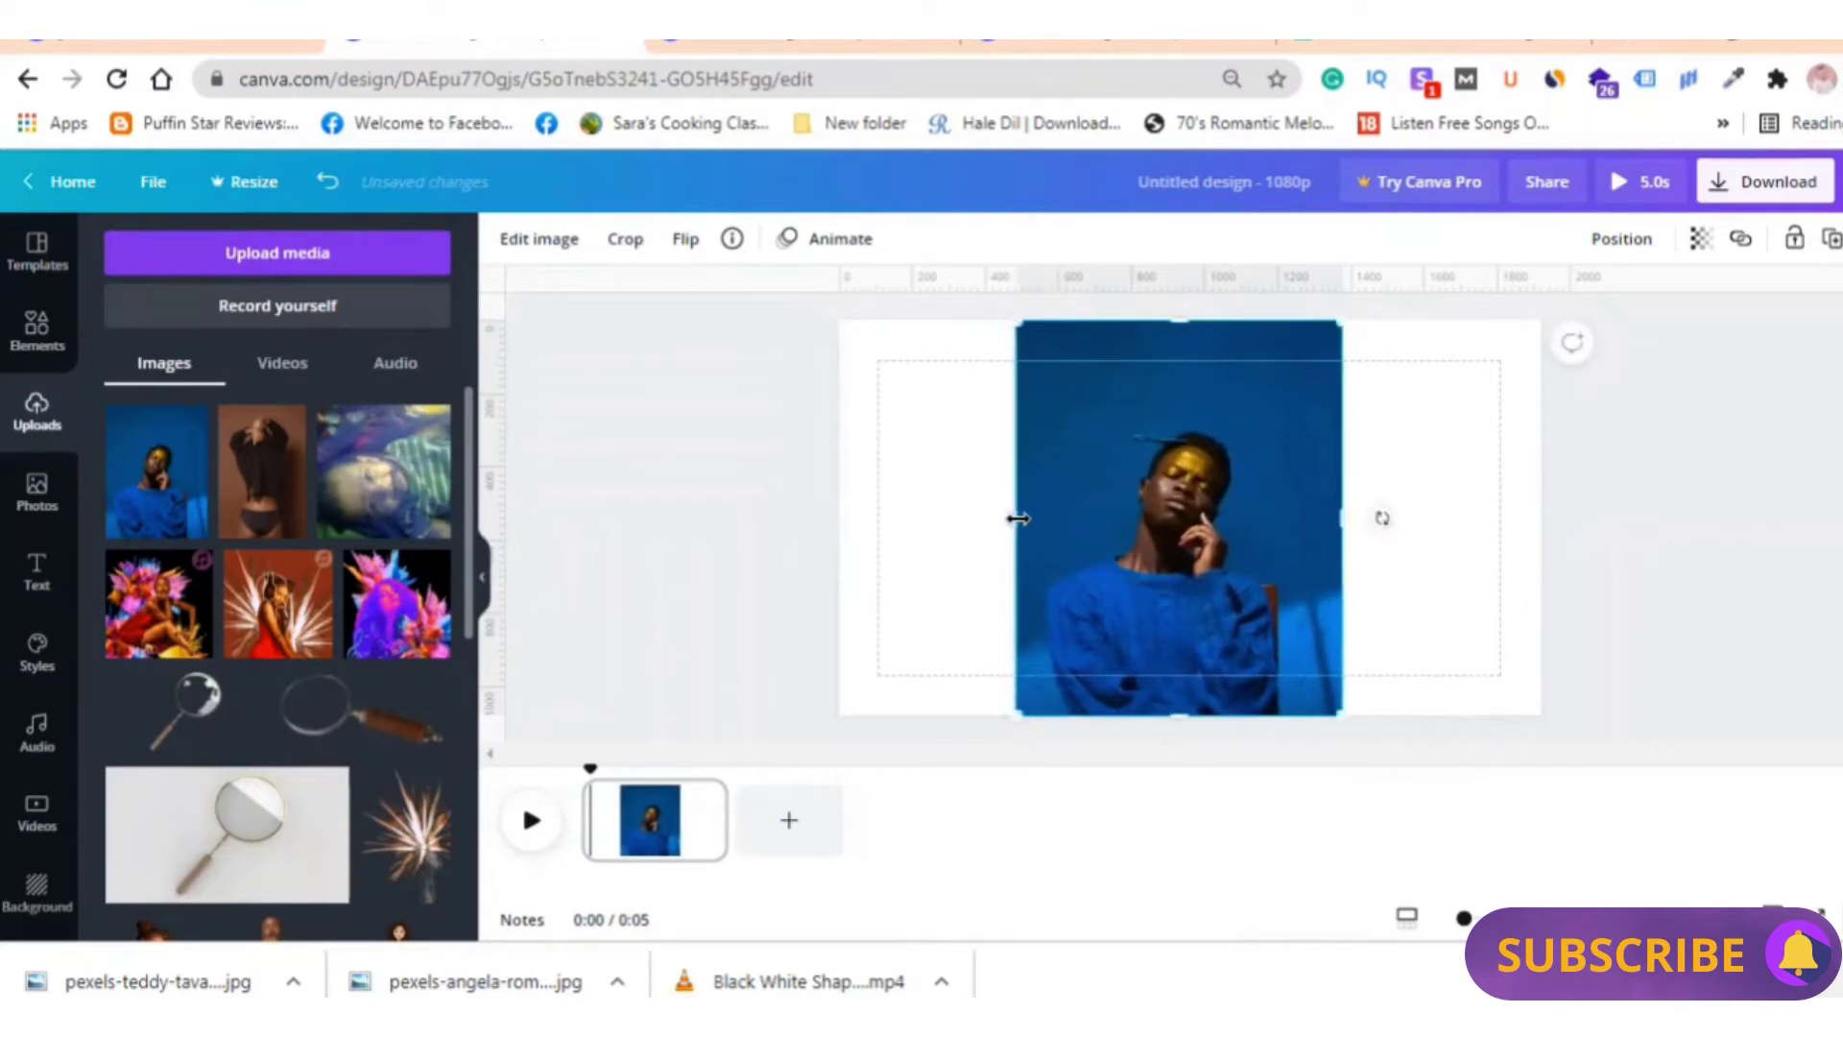
left_click_drag(1337, 517, 1349, 518)
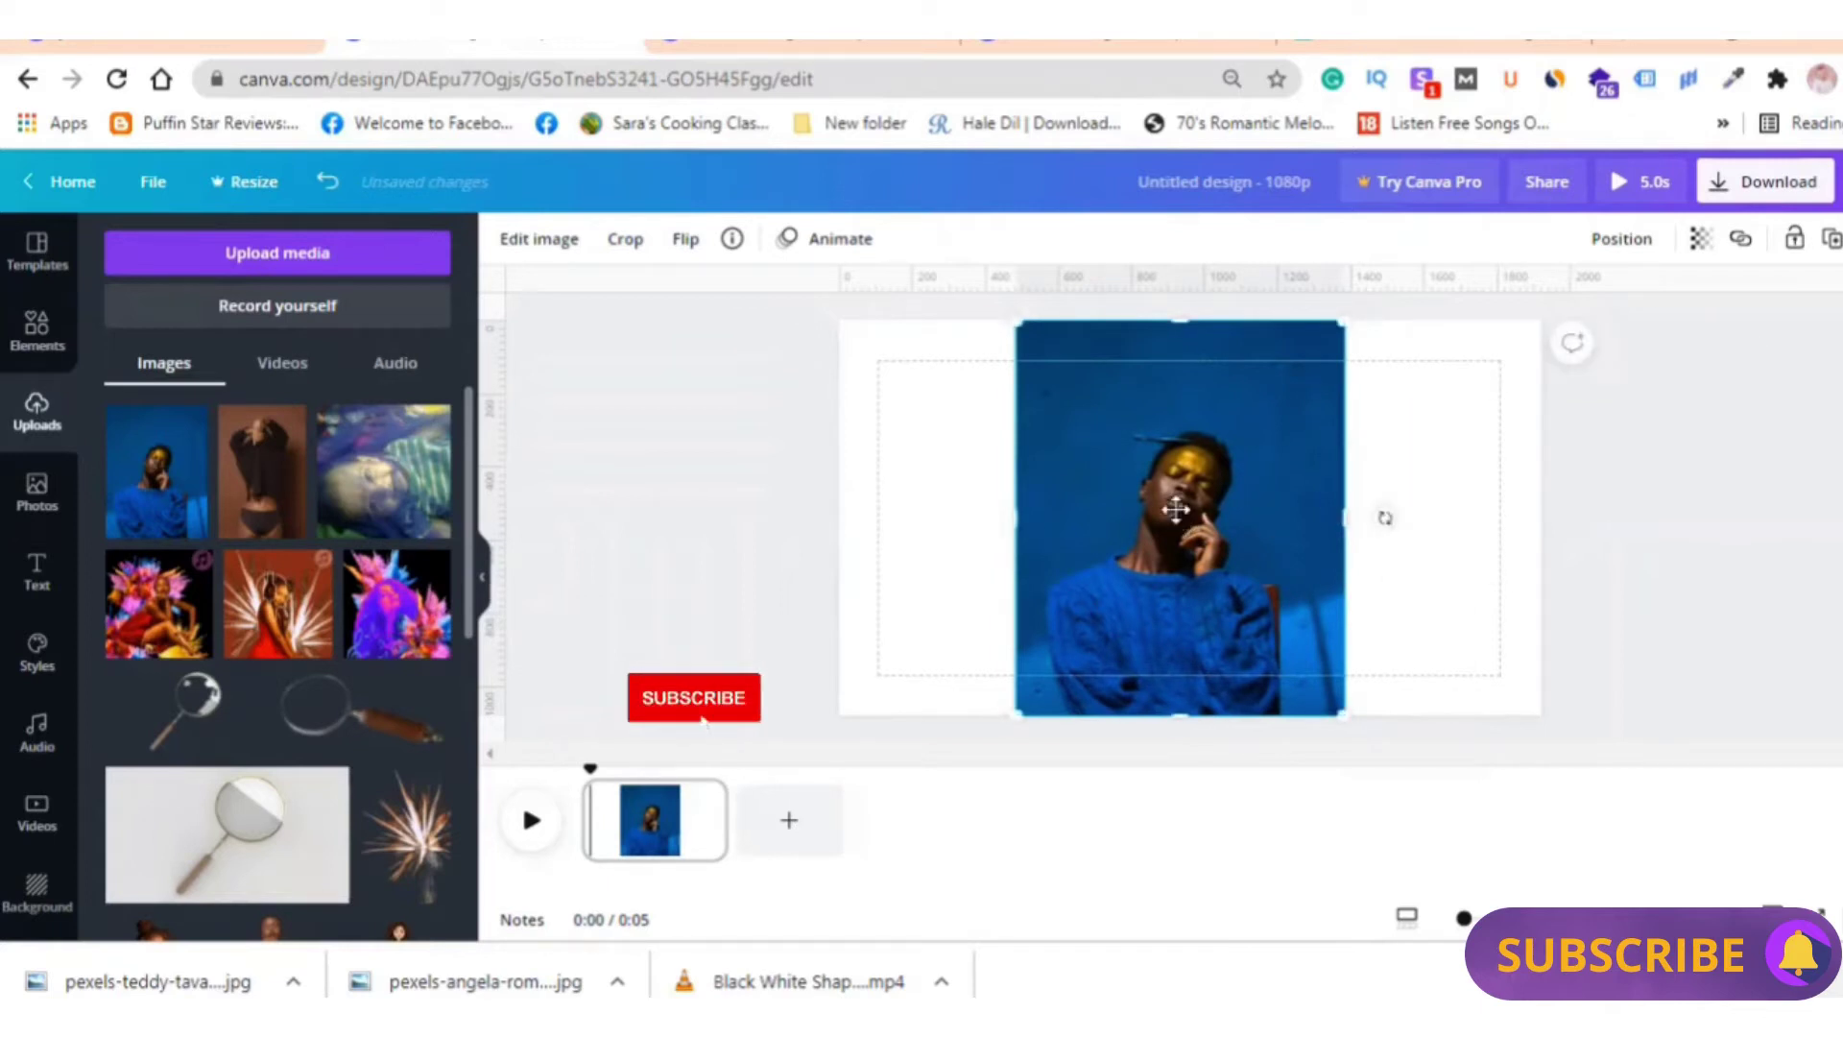
left_click_drag(1176, 509, 1173, 510)
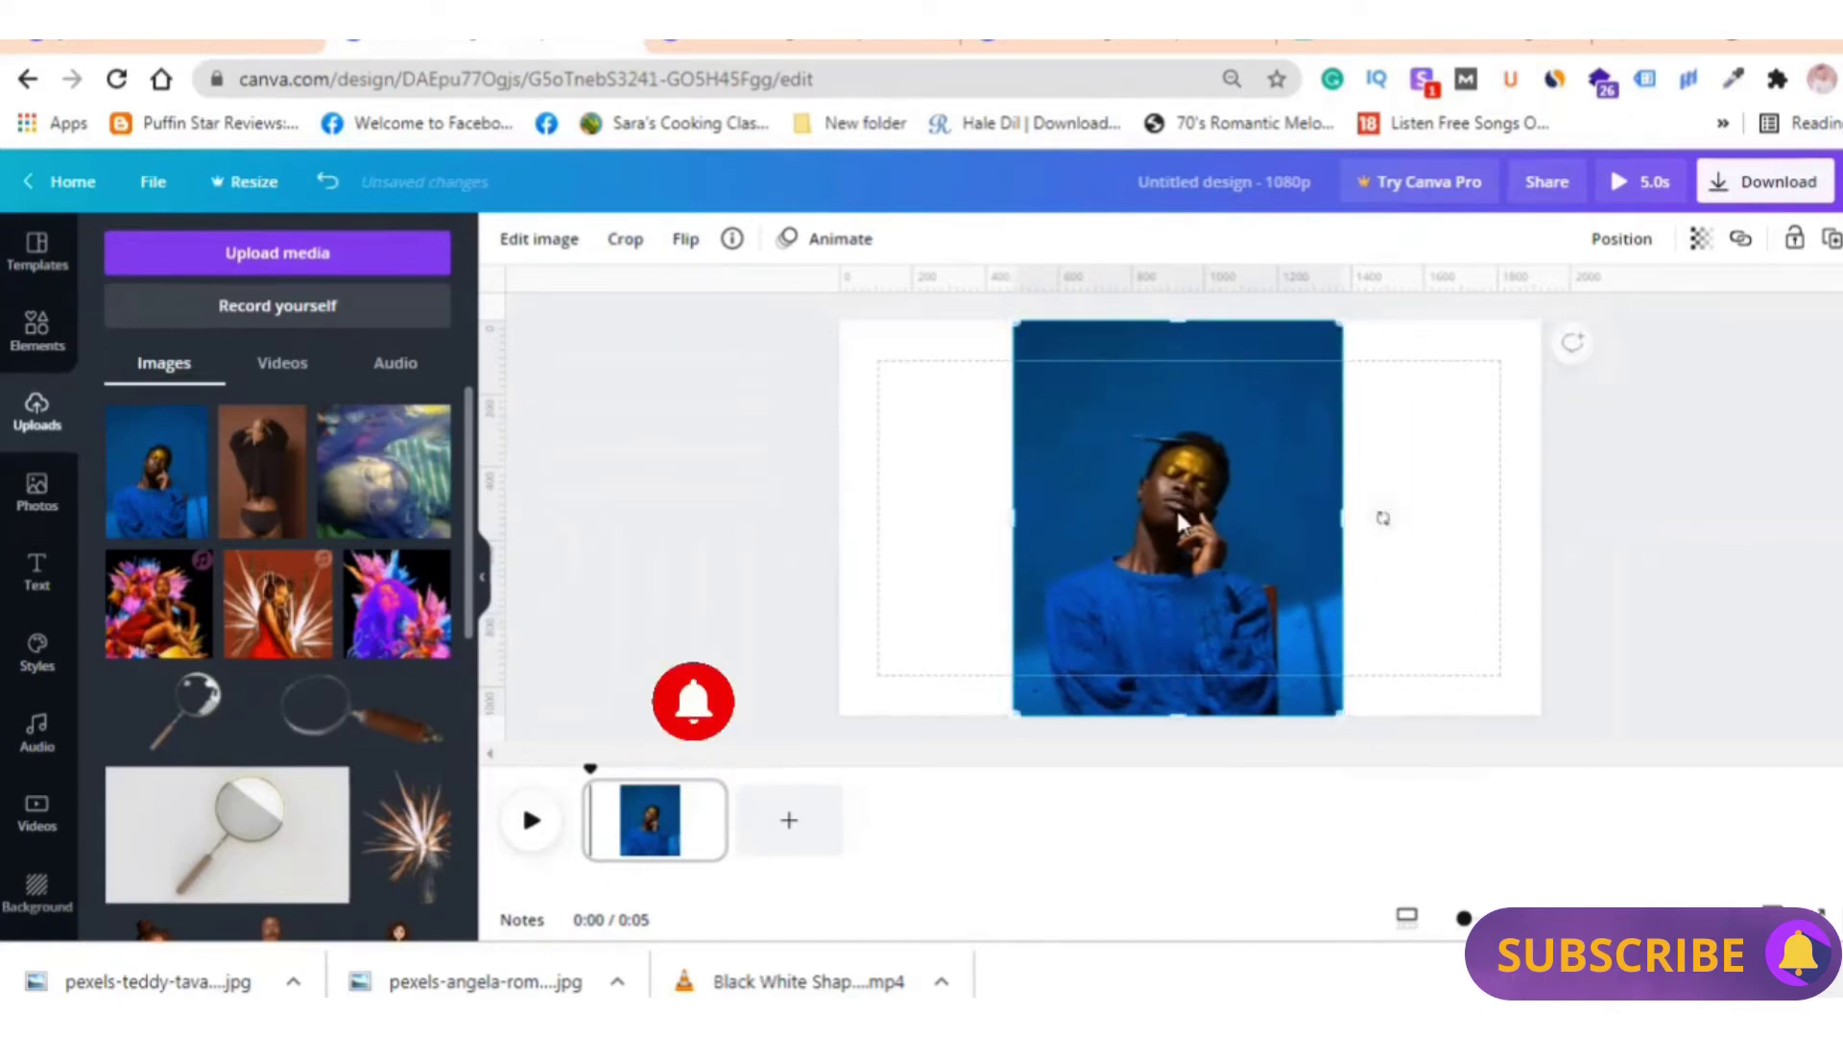
left_click_drag(1013, 519, 1018, 515)
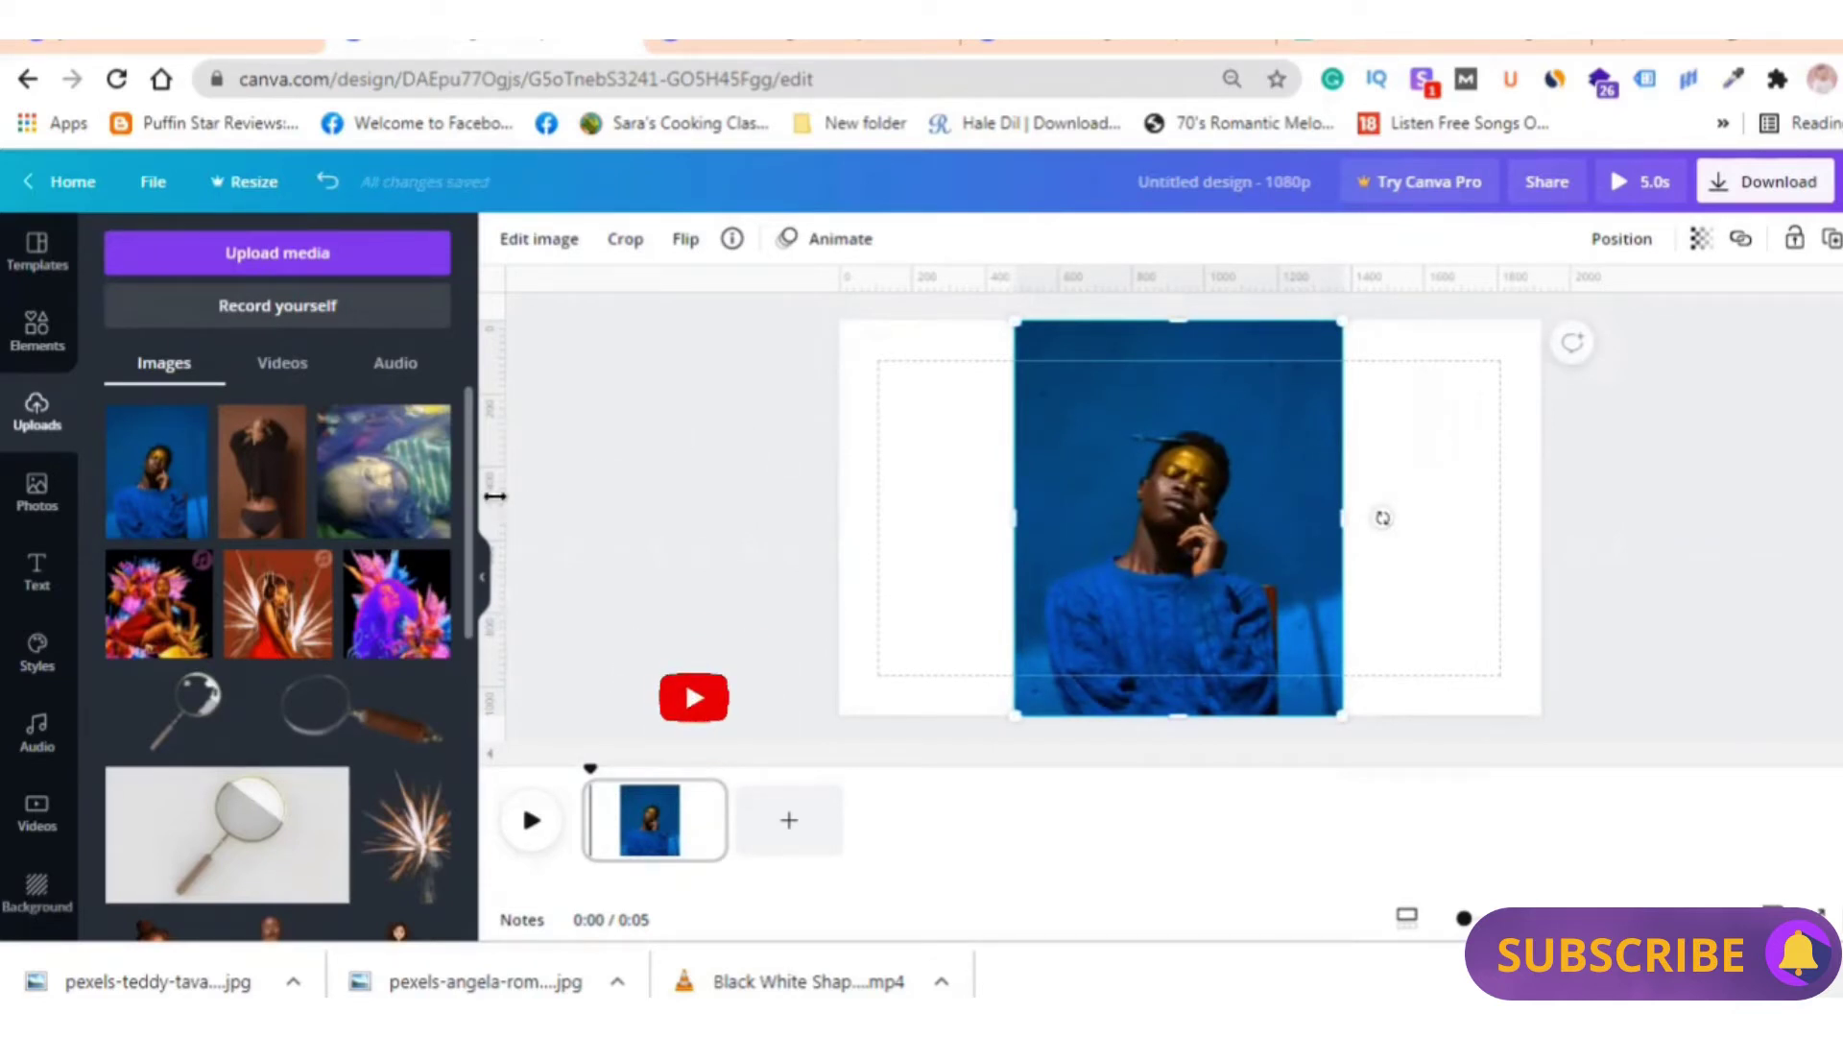
Add vertical ruler guides across the page's left side, ending at the portrait's left edge
mouse_move(503, 499)
left_mouse_down()
mouse_move(862, 508)
mouse_move(840, 506)
left_mouse_up()
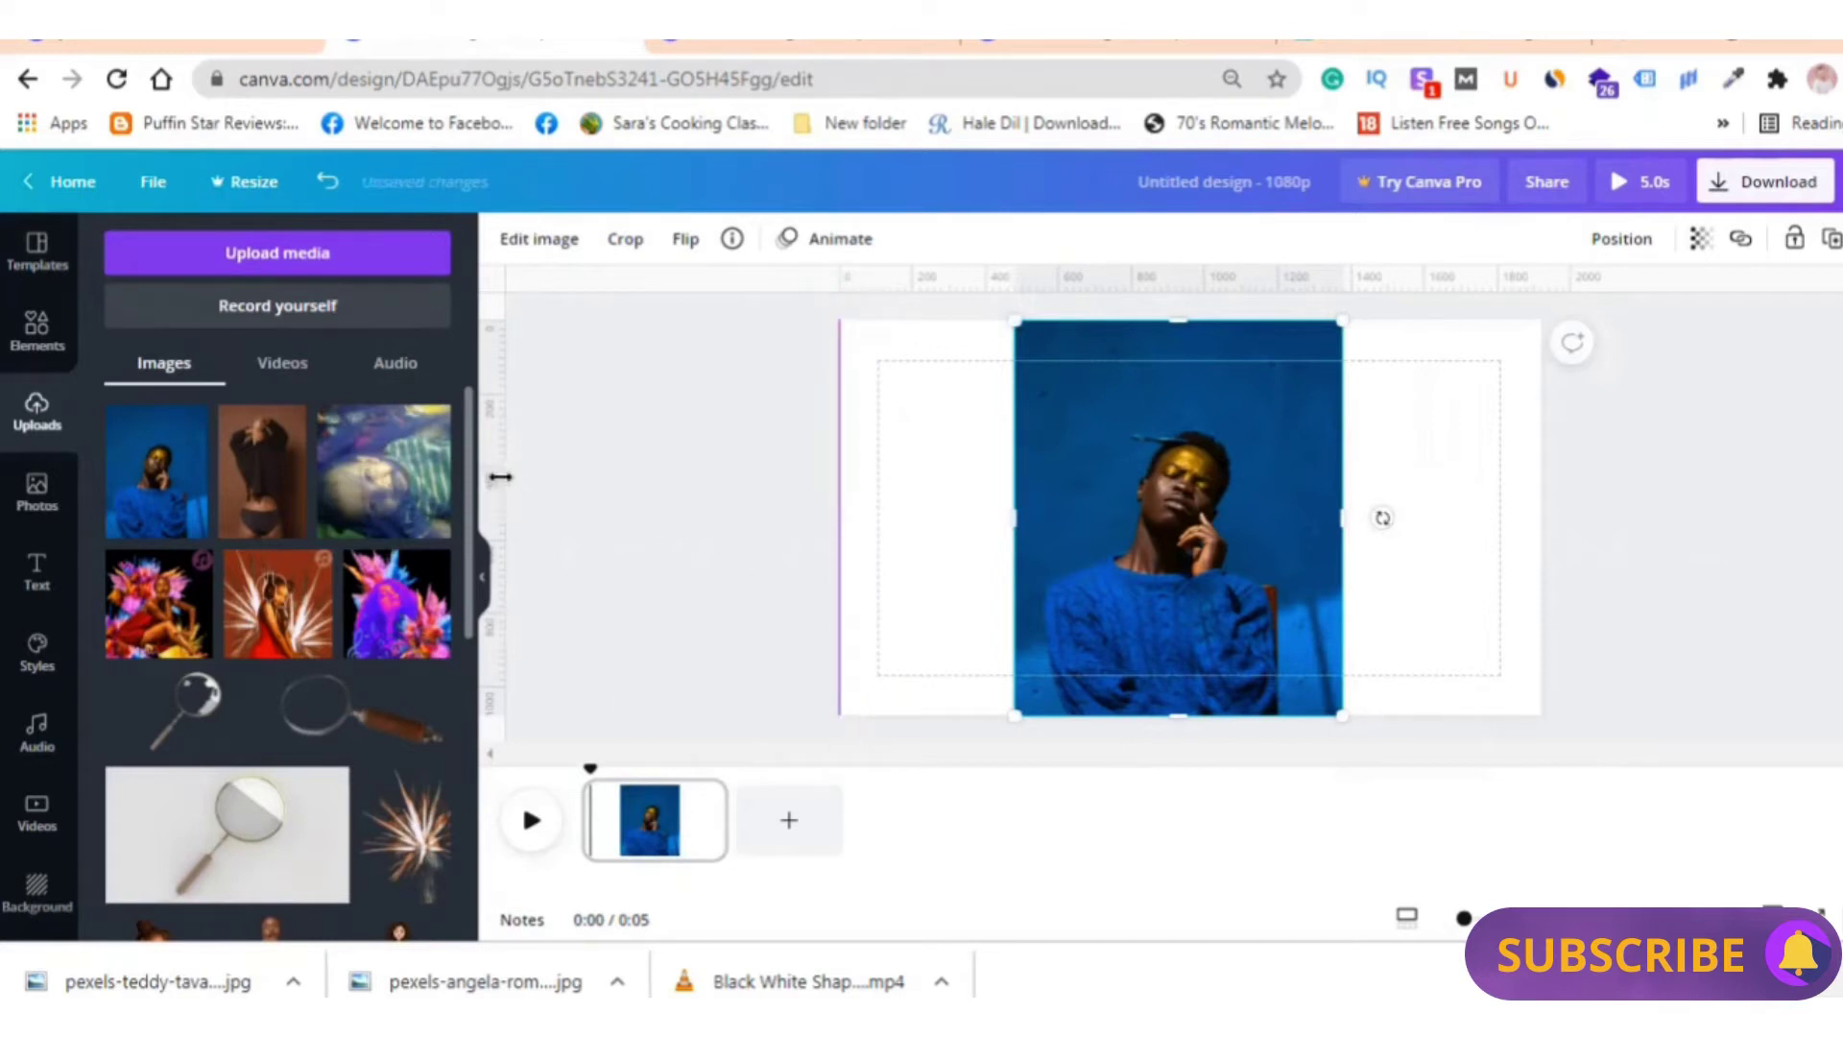
left_click_drag(500, 477, 912, 483)
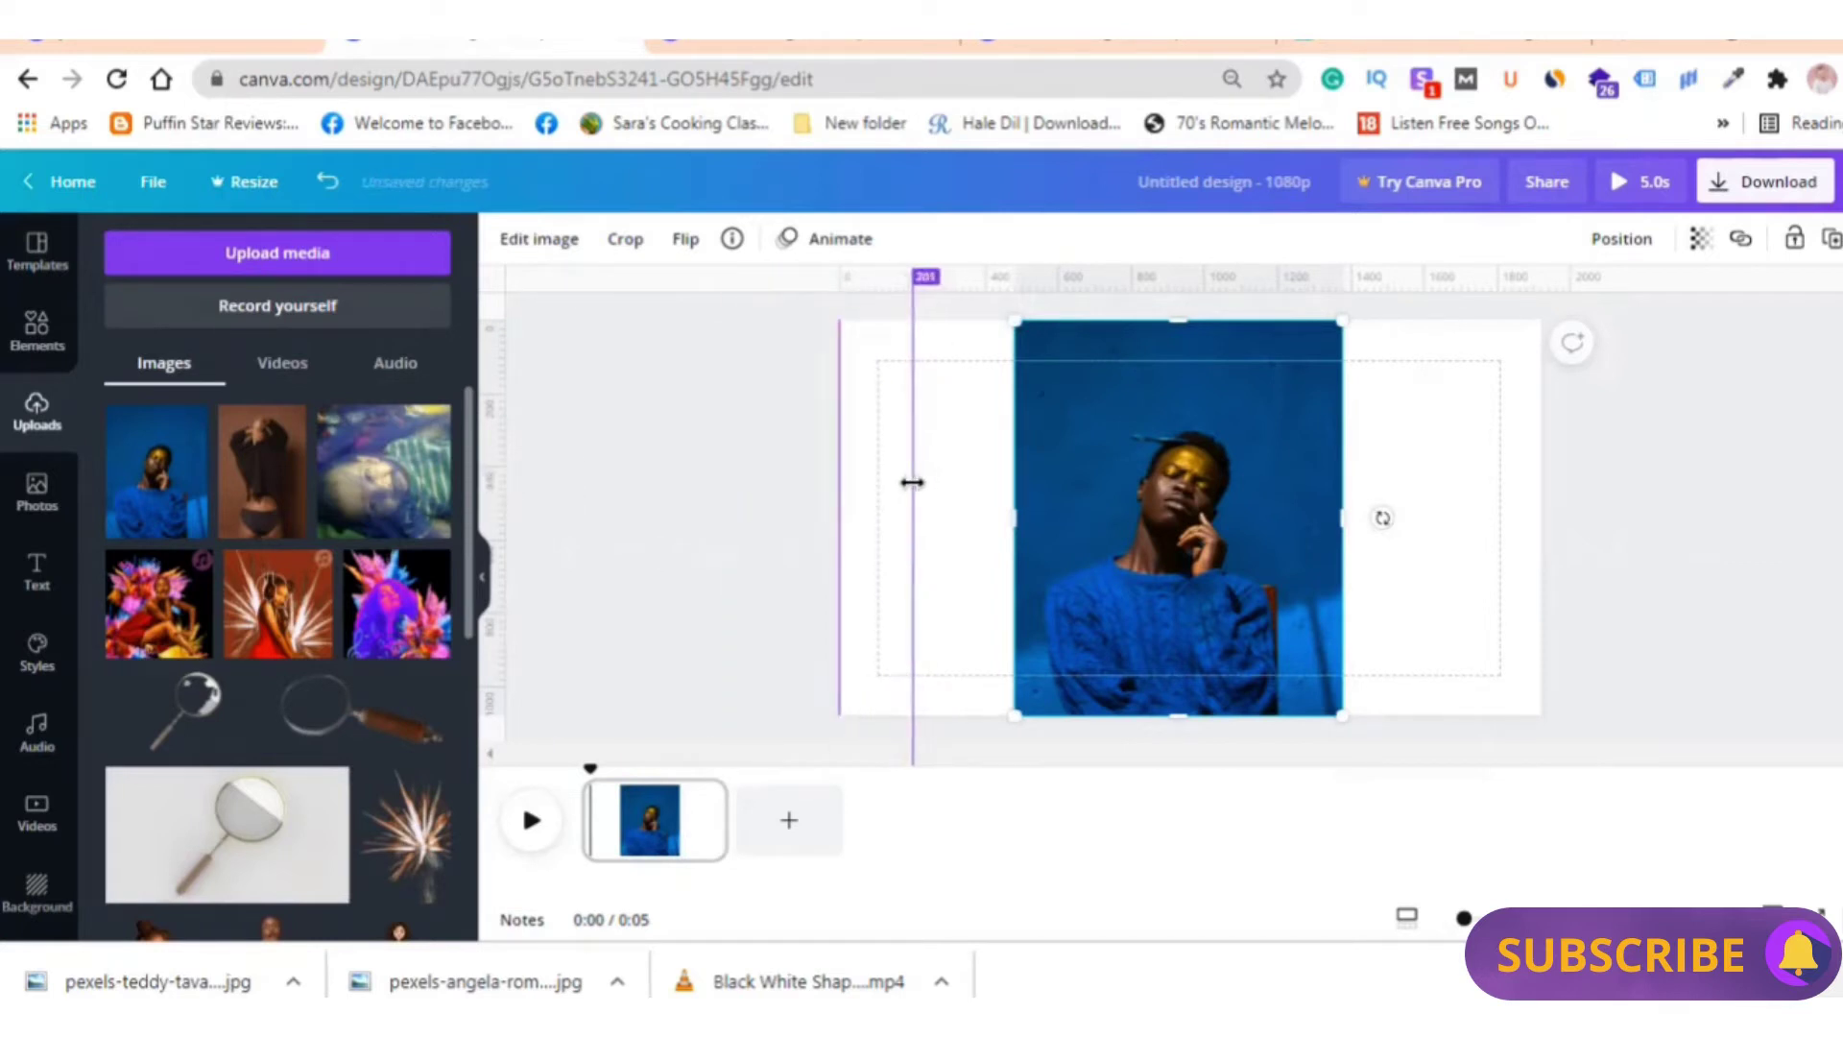
left_click_drag(500, 462, 984, 440)
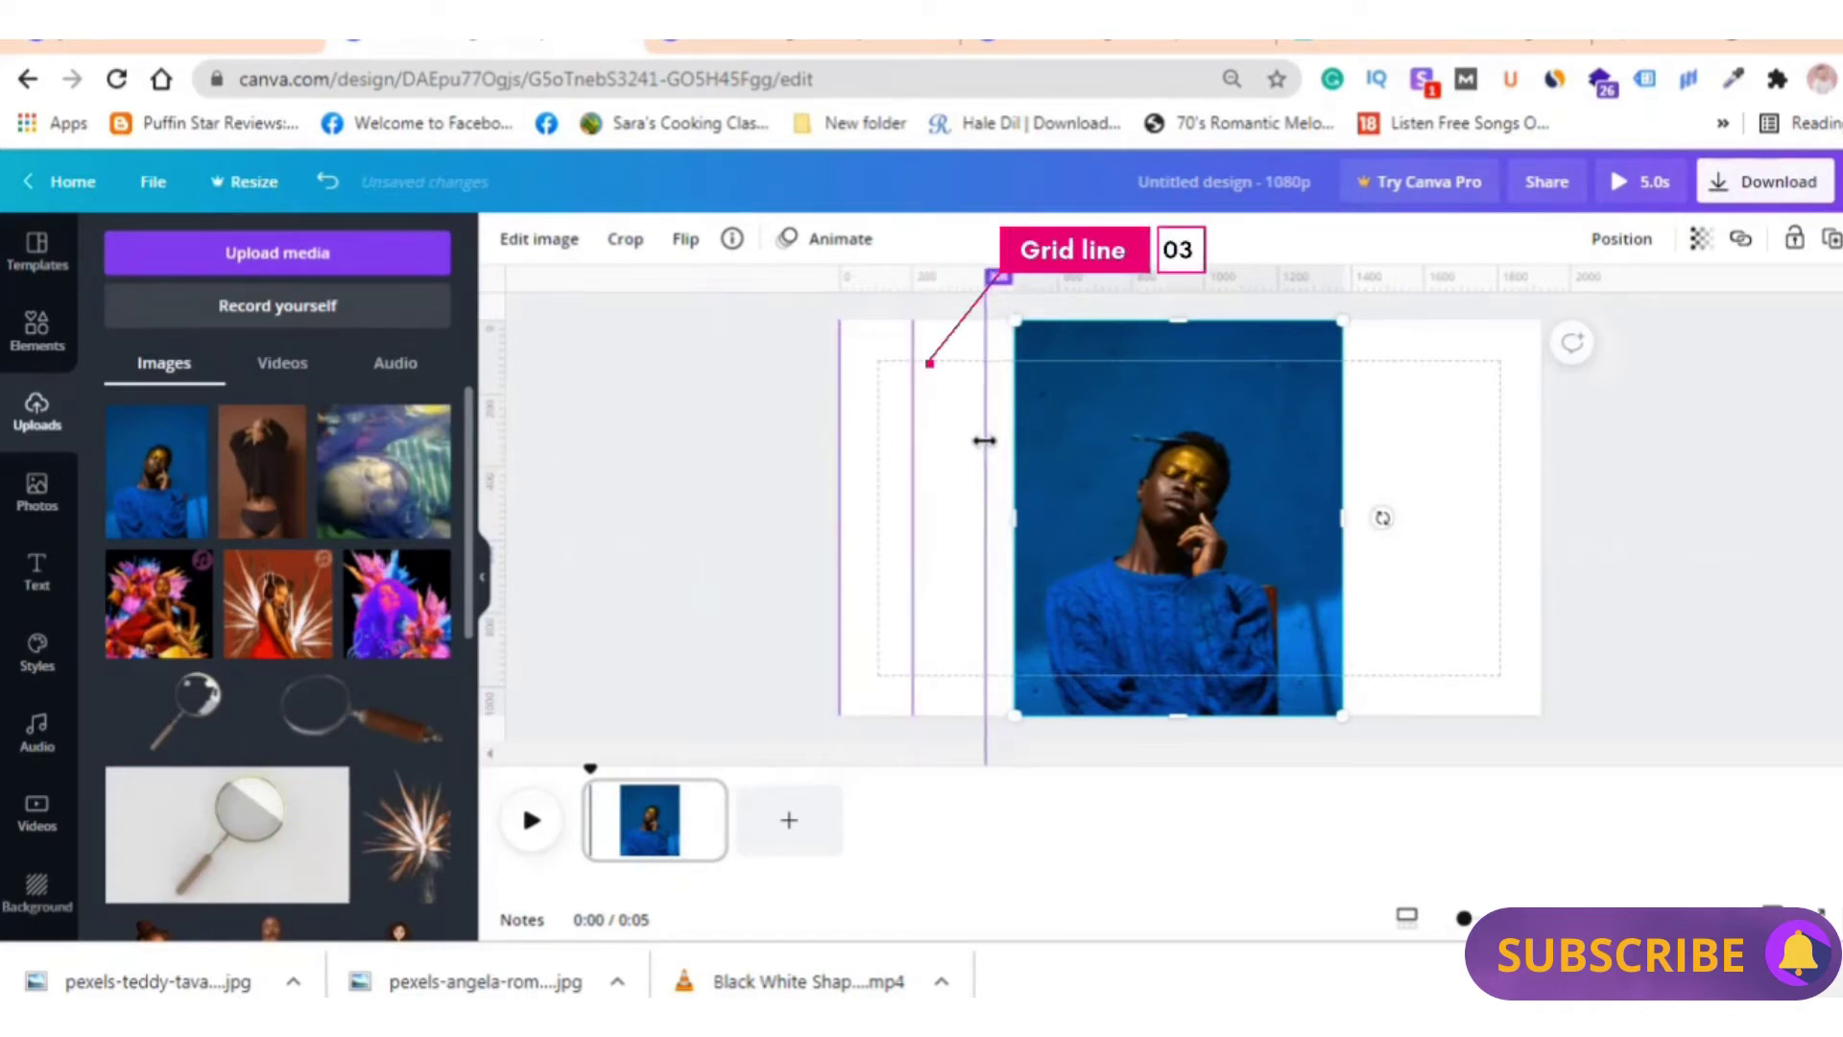
mouse_move(984, 441)
left_mouse_down()
mouse_move(1024, 449)
mouse_move(493, 480)
mouse_move(1053, 441)
left_mouse_up()
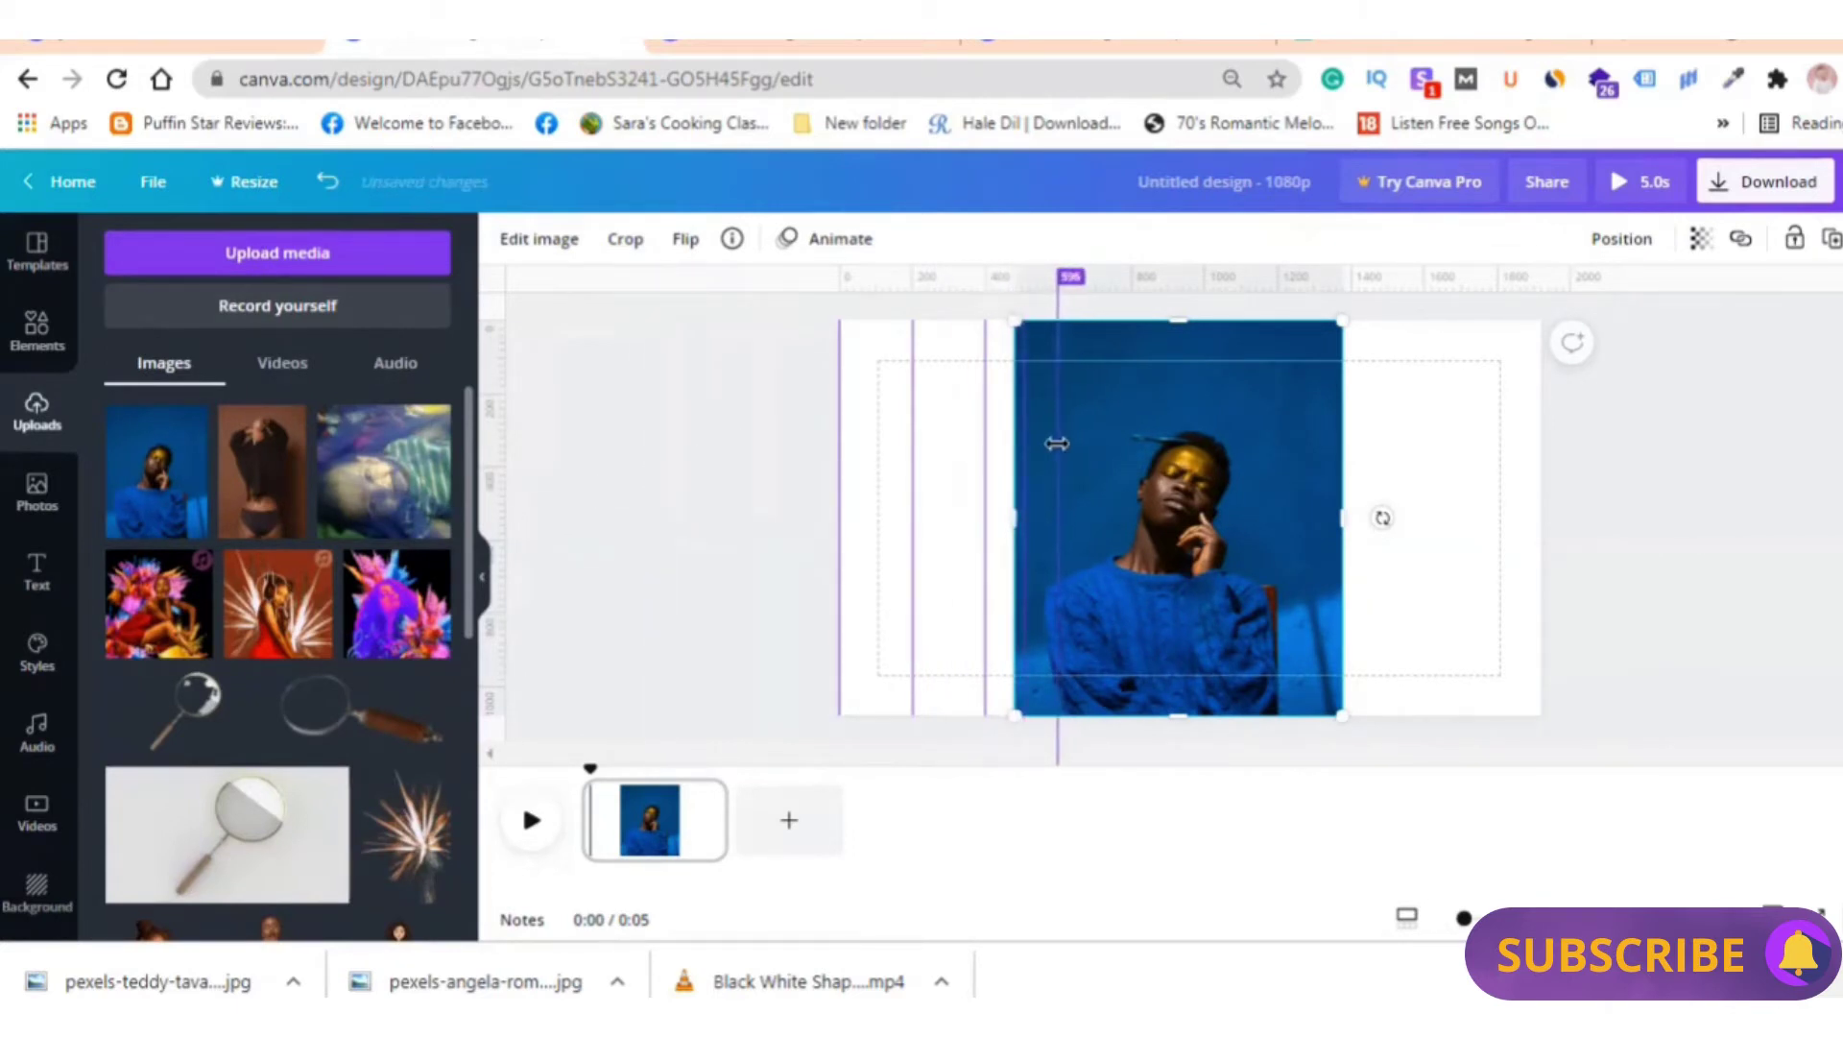
Add evenly spaced vertical guides across the portrait and out to the page's right edge
mouse_move(500, 510)
left_mouse_down()
mouse_move(1142, 523)
mouse_move(732, 550)
mouse_move(1134, 524)
mouse_move(1207, 537)
left_mouse_up()
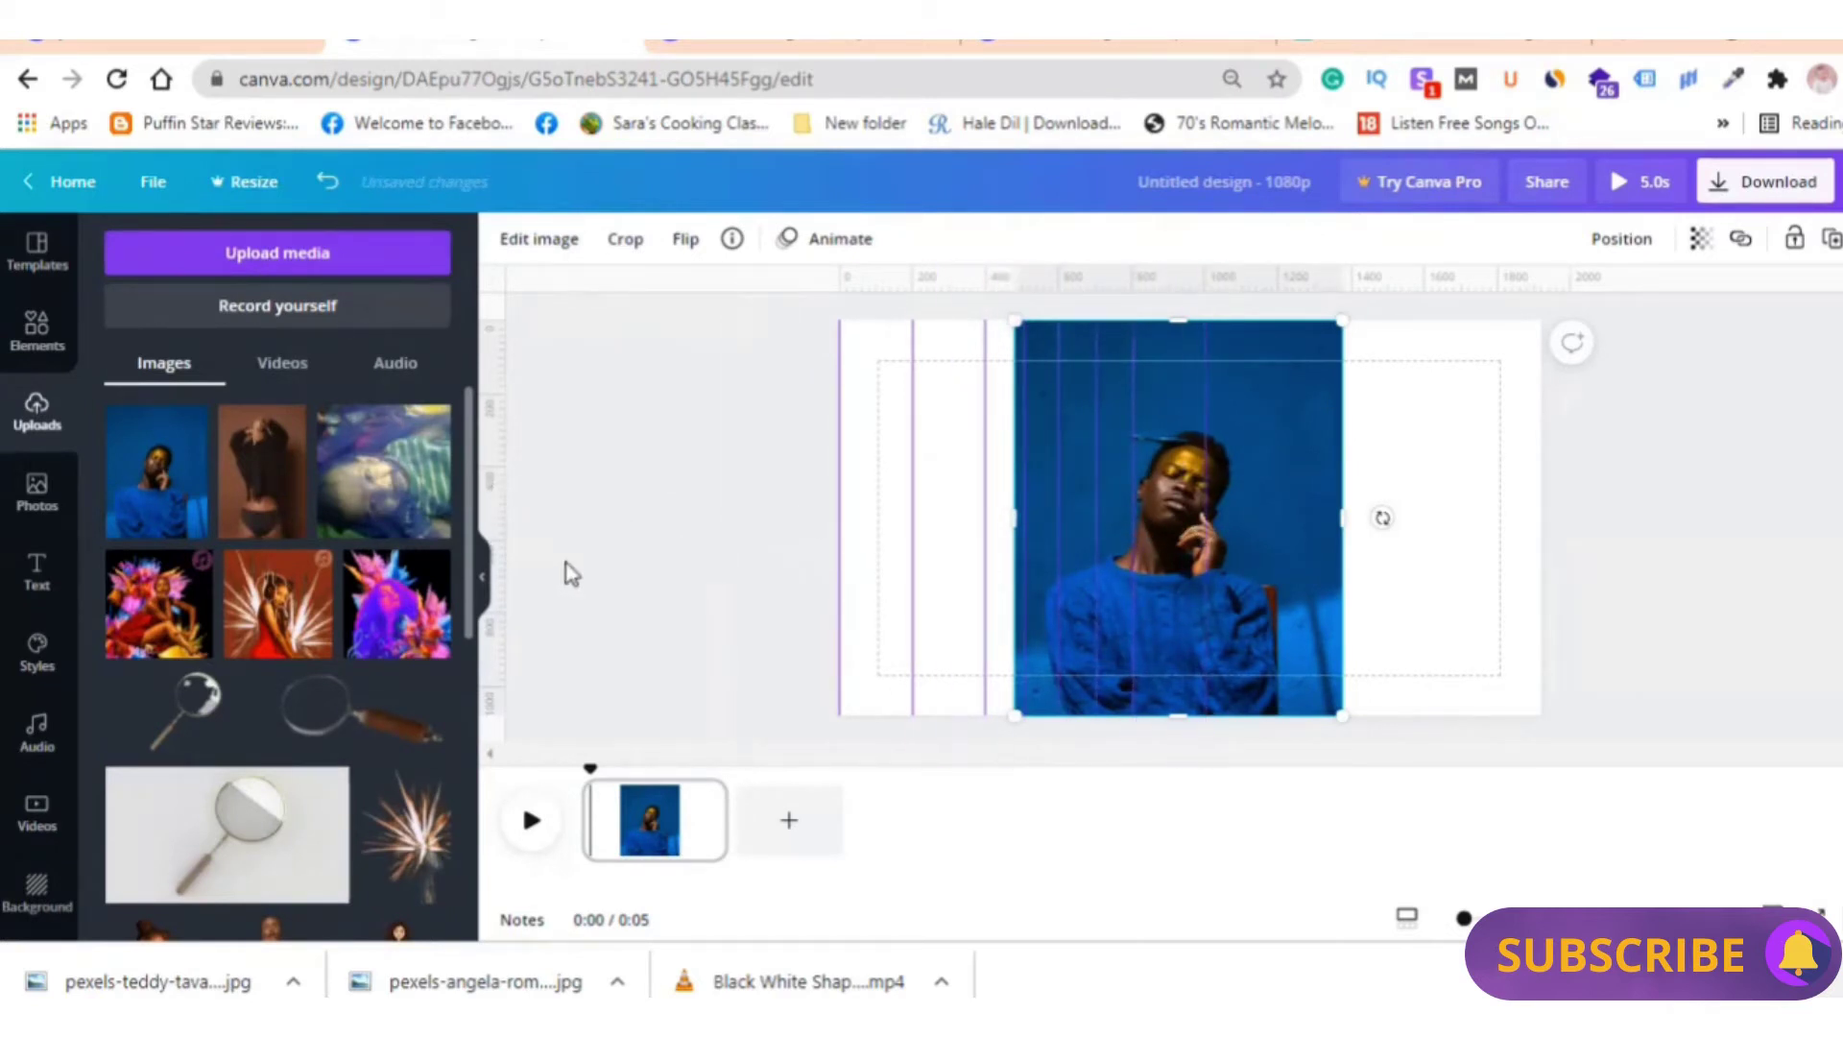
mouse_move(501, 544)
left_mouse_down()
mouse_move(1268, 599)
mouse_move(1240, 598)
left_mouse_up()
left_click_drag(502, 567, 1277, 596)
left_click_drag(501, 492, 1315, 490)
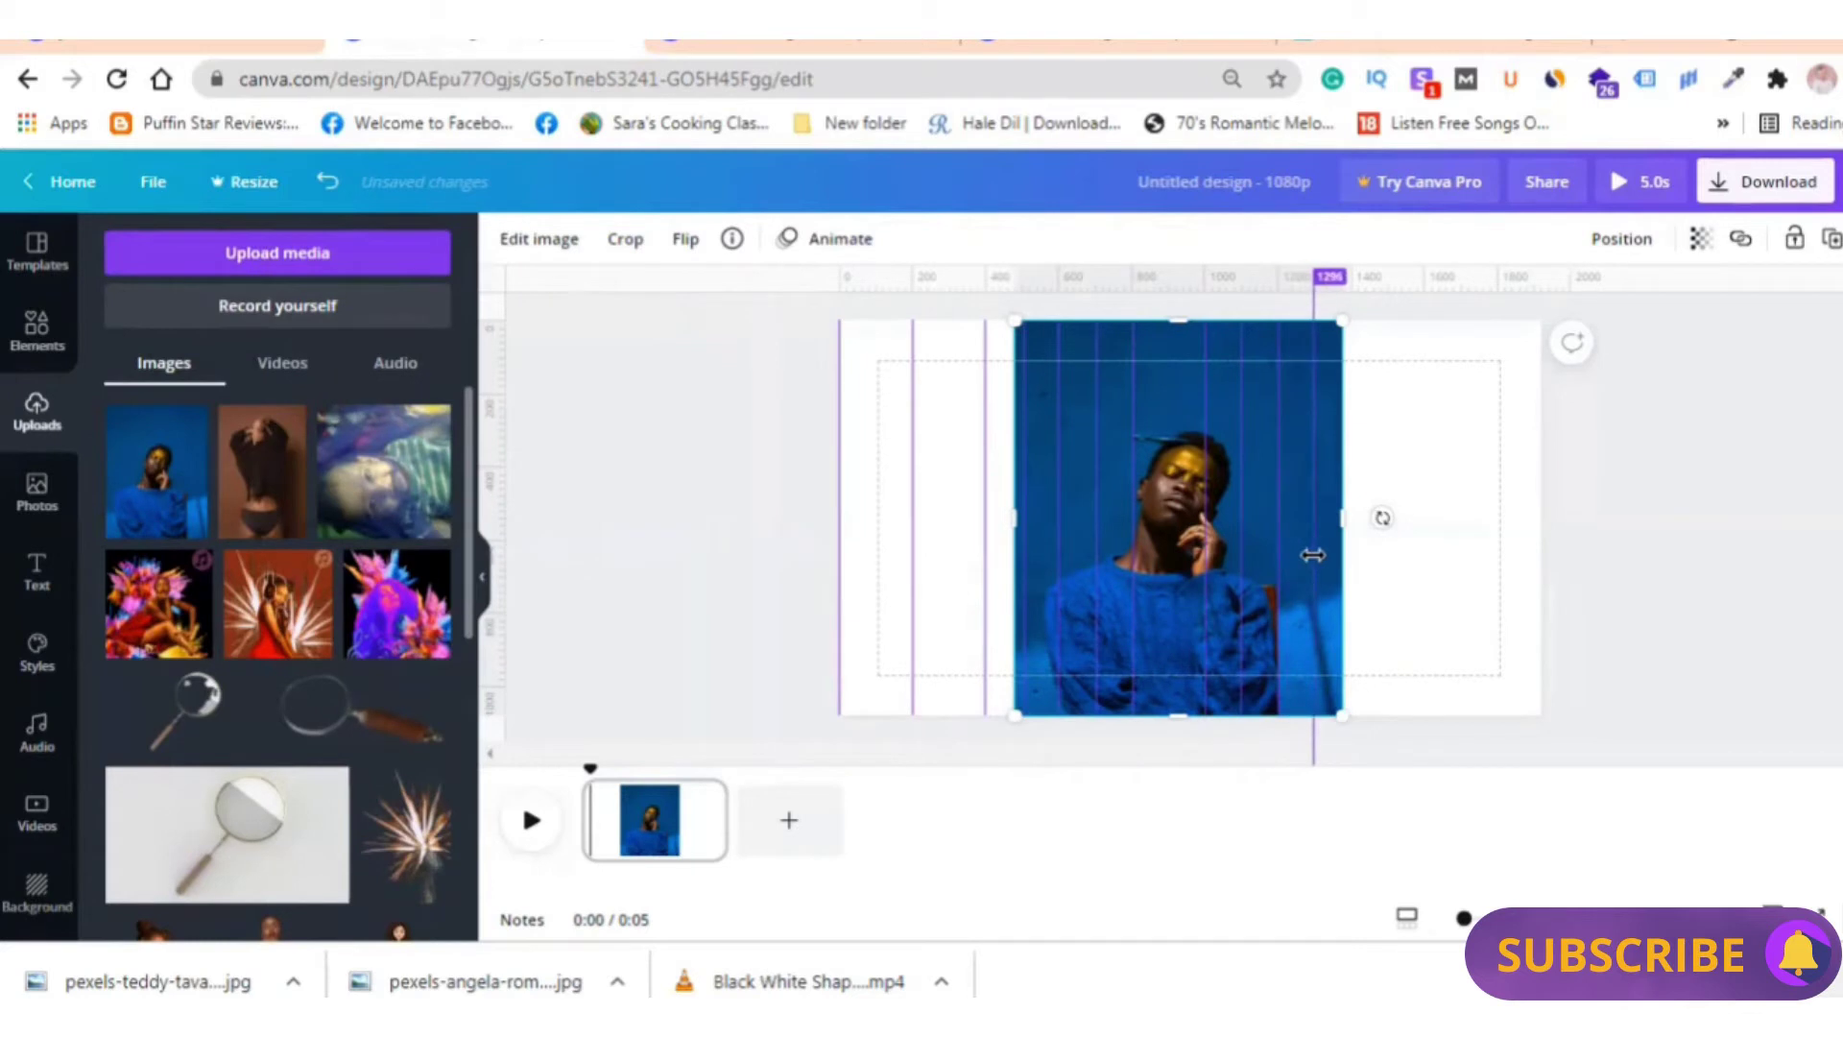
left_click_drag(501, 480, 1349, 518)
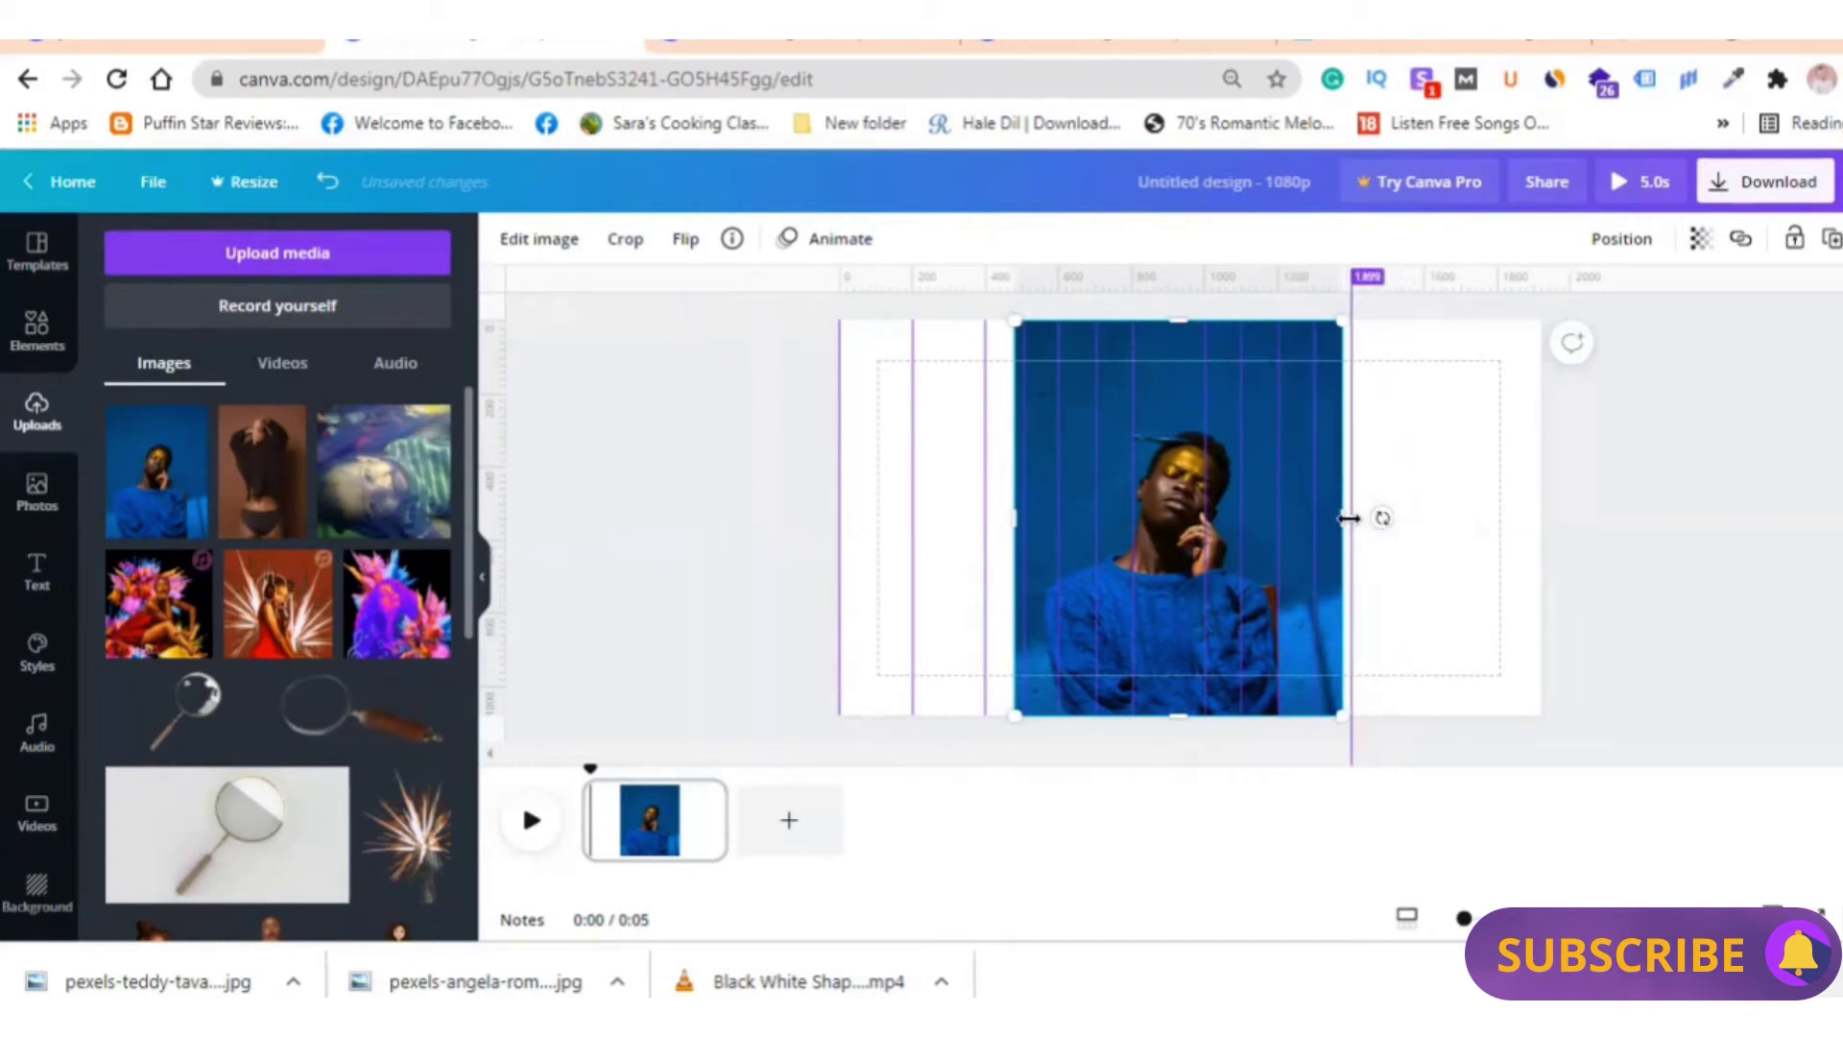
left_click_drag(494, 489, 1424, 510)
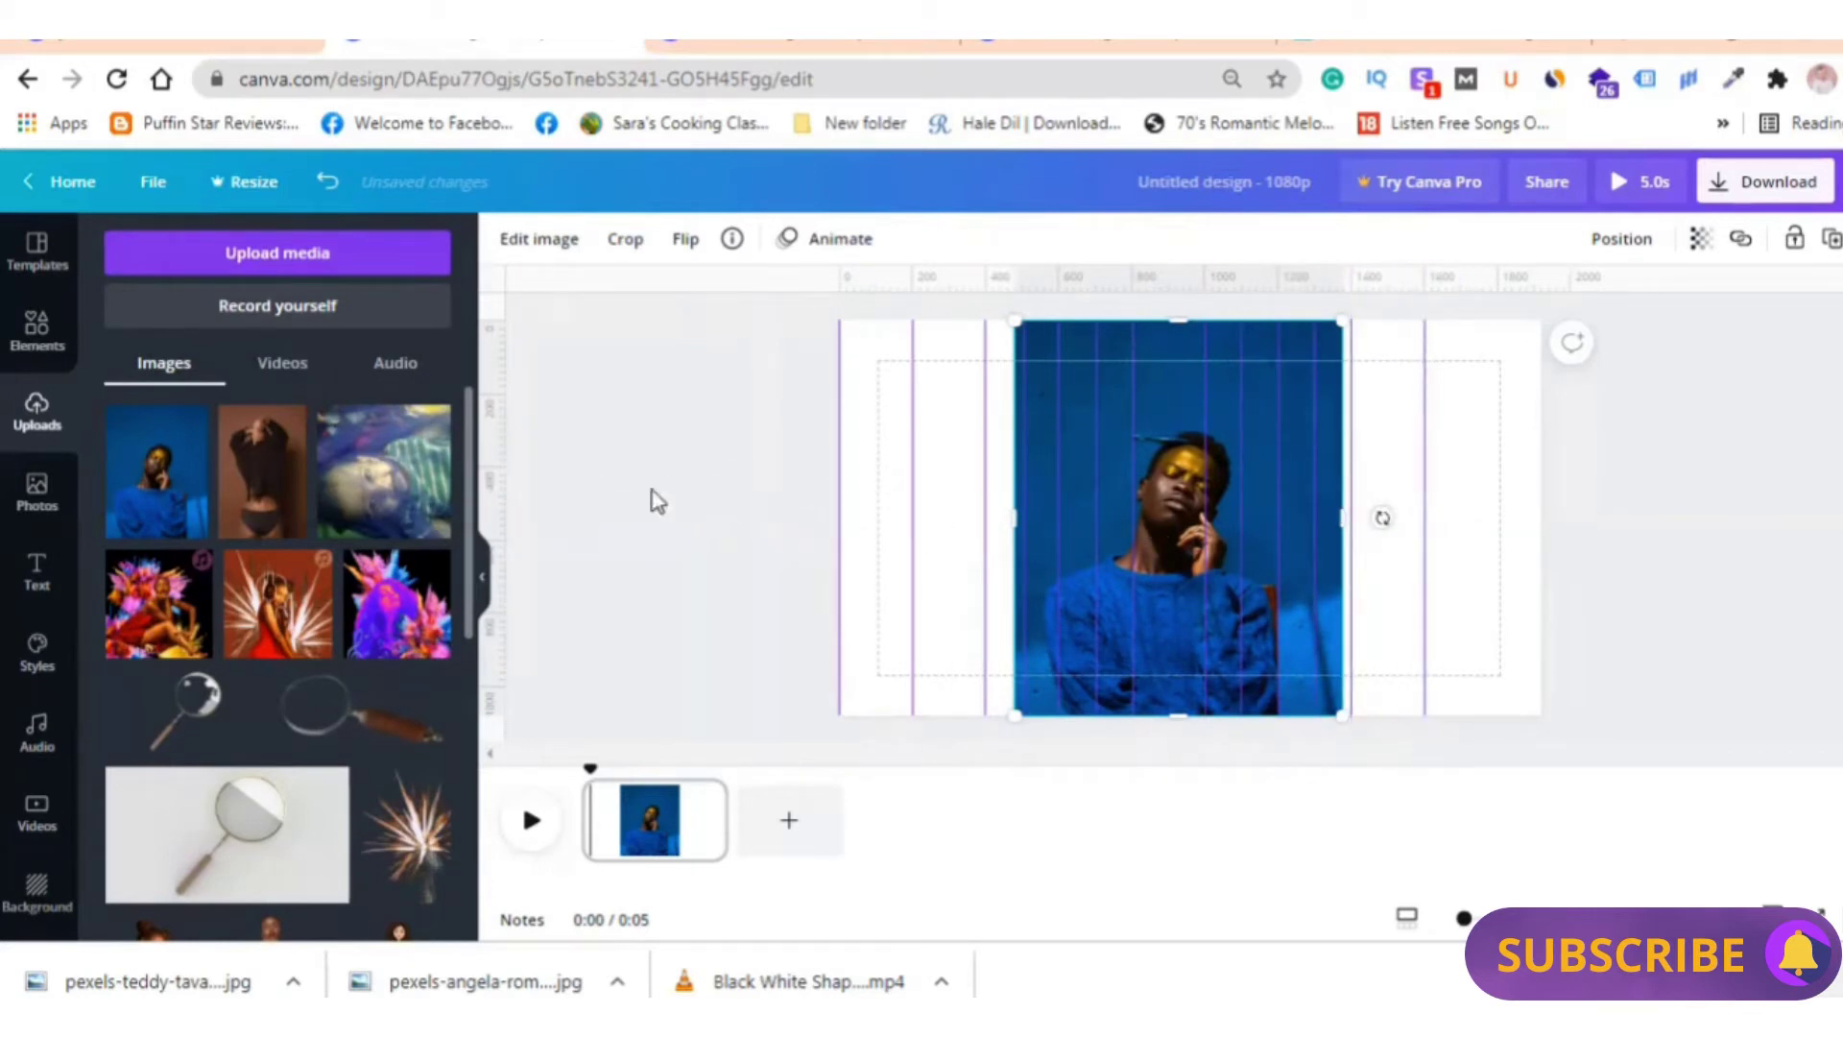
left_click_drag(731, 521, 1461, 537)
left_click_drag(499, 471, 1493, 455)
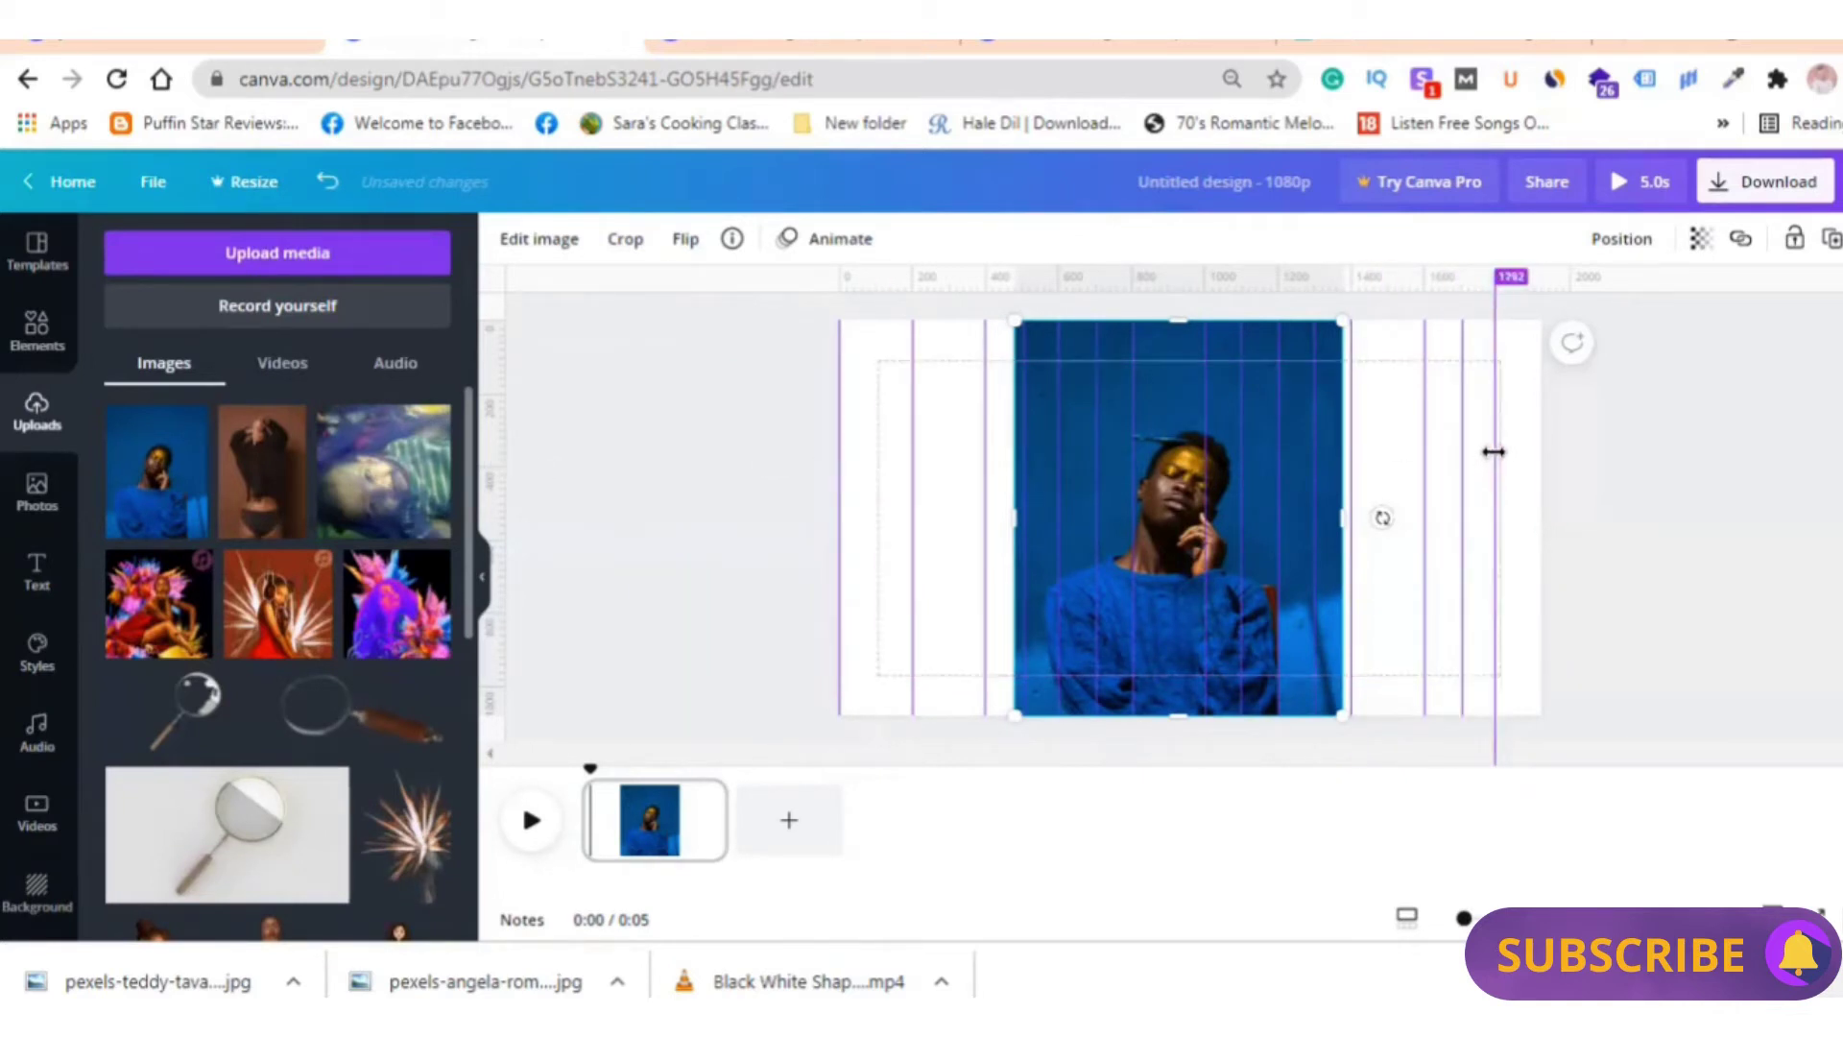
left_click_drag(1494, 454, 1500, 468)
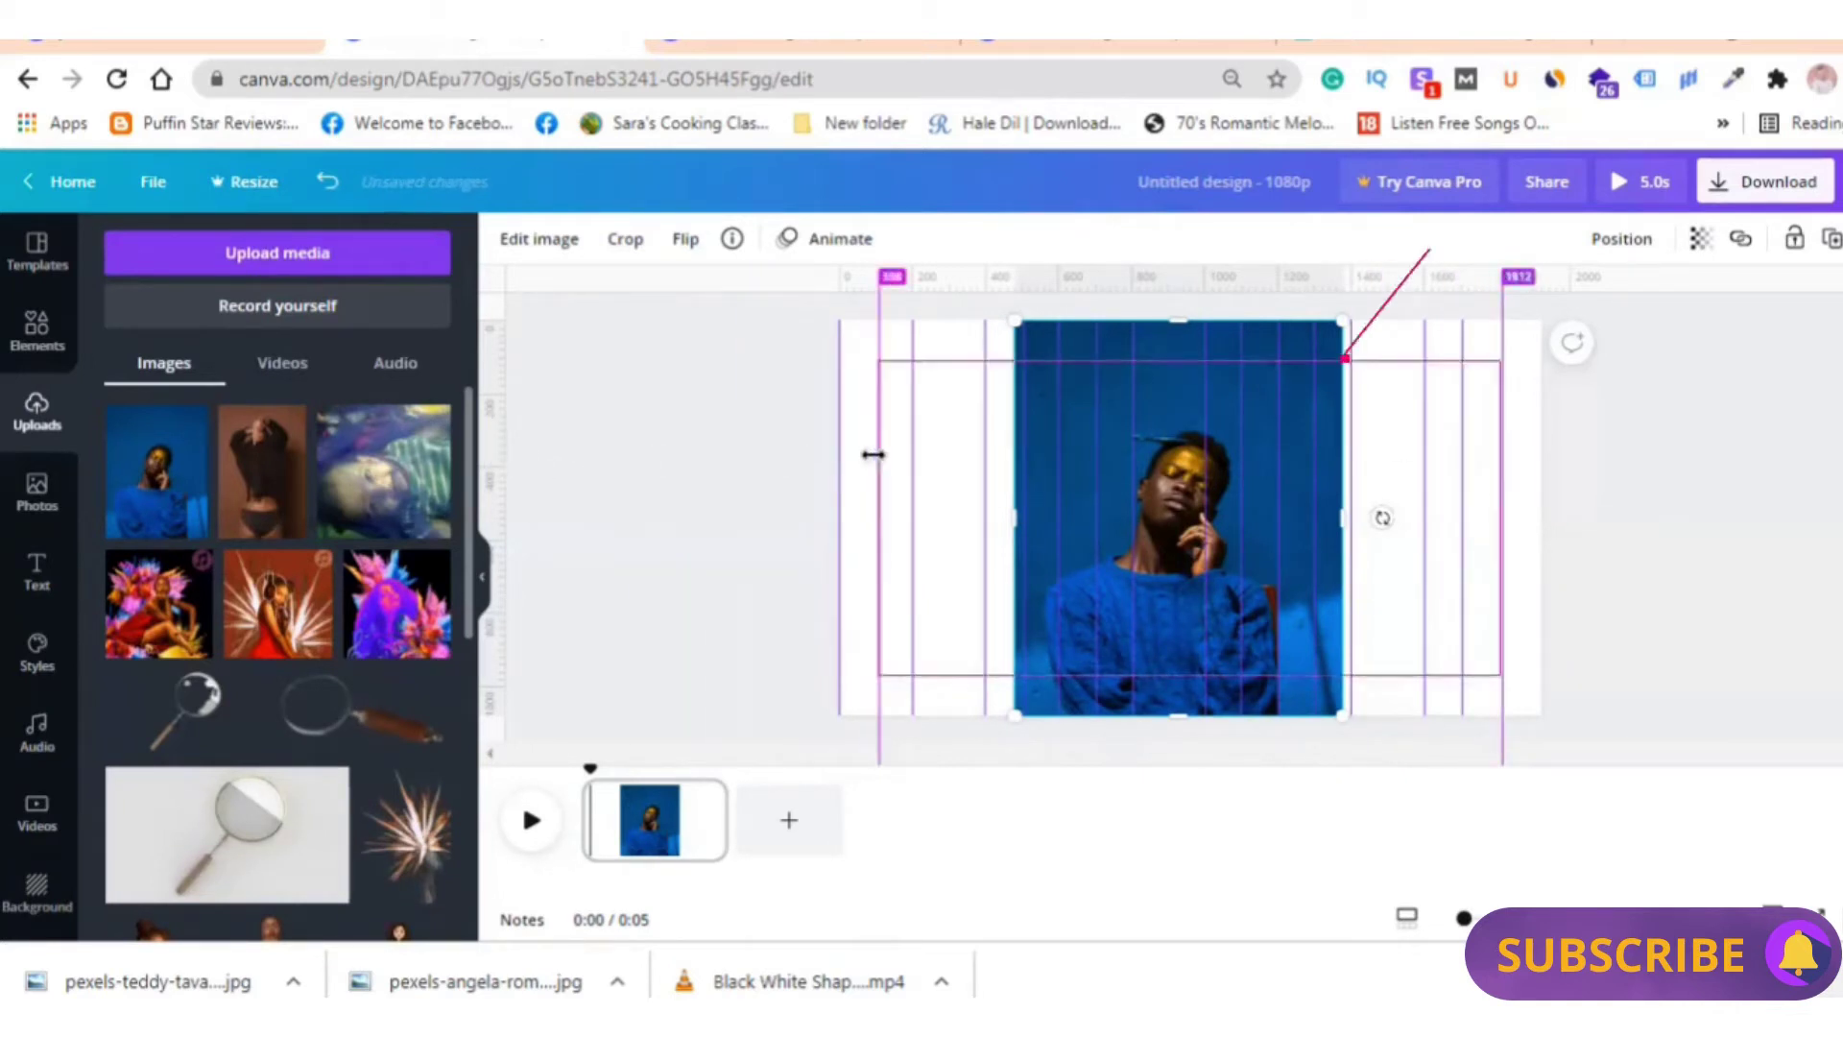
Duplicate the portrait twice and trim one copy into a strip on a right-side guide column
left_click(704, 501)
left_click(1188, 516)
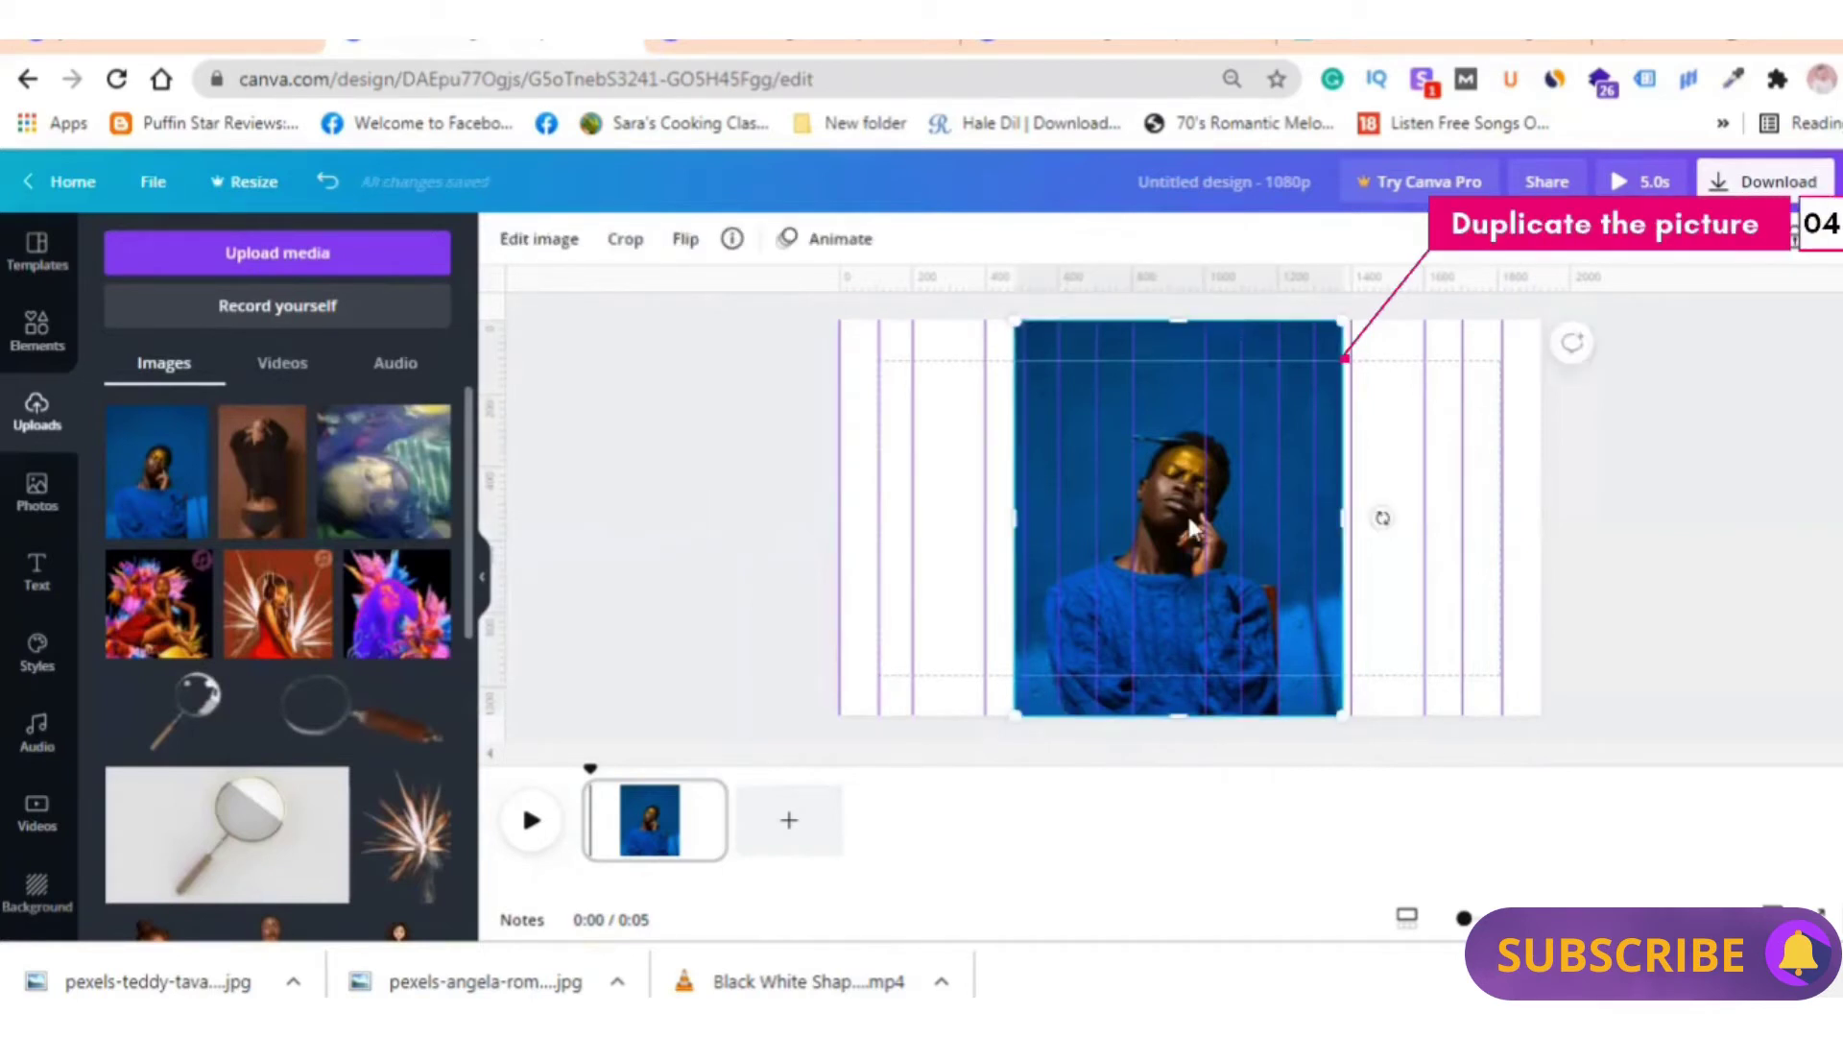
key("ctrl+d")
key("ctrl+d")
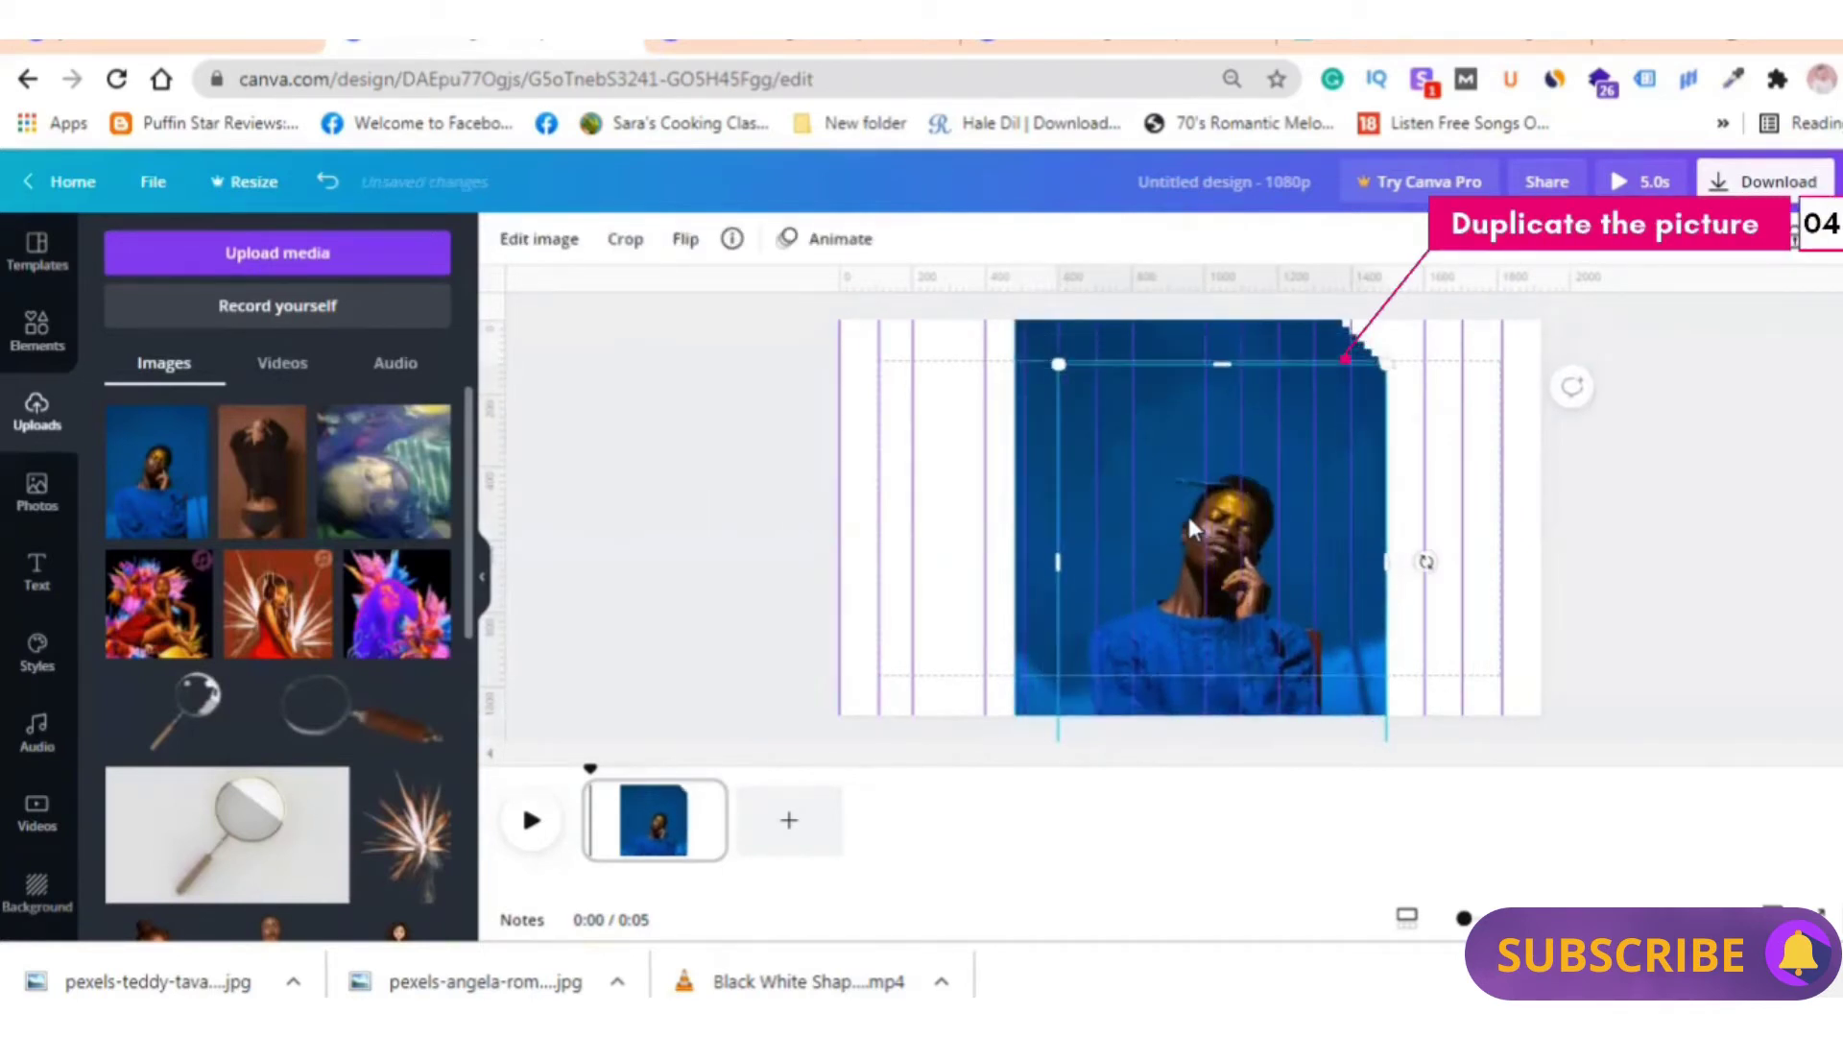
key("ctrl+d")
key("ctrl+d")
left_click_drag(1074, 574, 1518, 566)
mouse_move(1100, 564)
left_mouse_down()
mouse_move(1303, 557)
mouse_move(1446, 512)
mouse_move(1304, 614)
mouse_move(1337, 557)
left_mouse_up()
left_click(1365, 614)
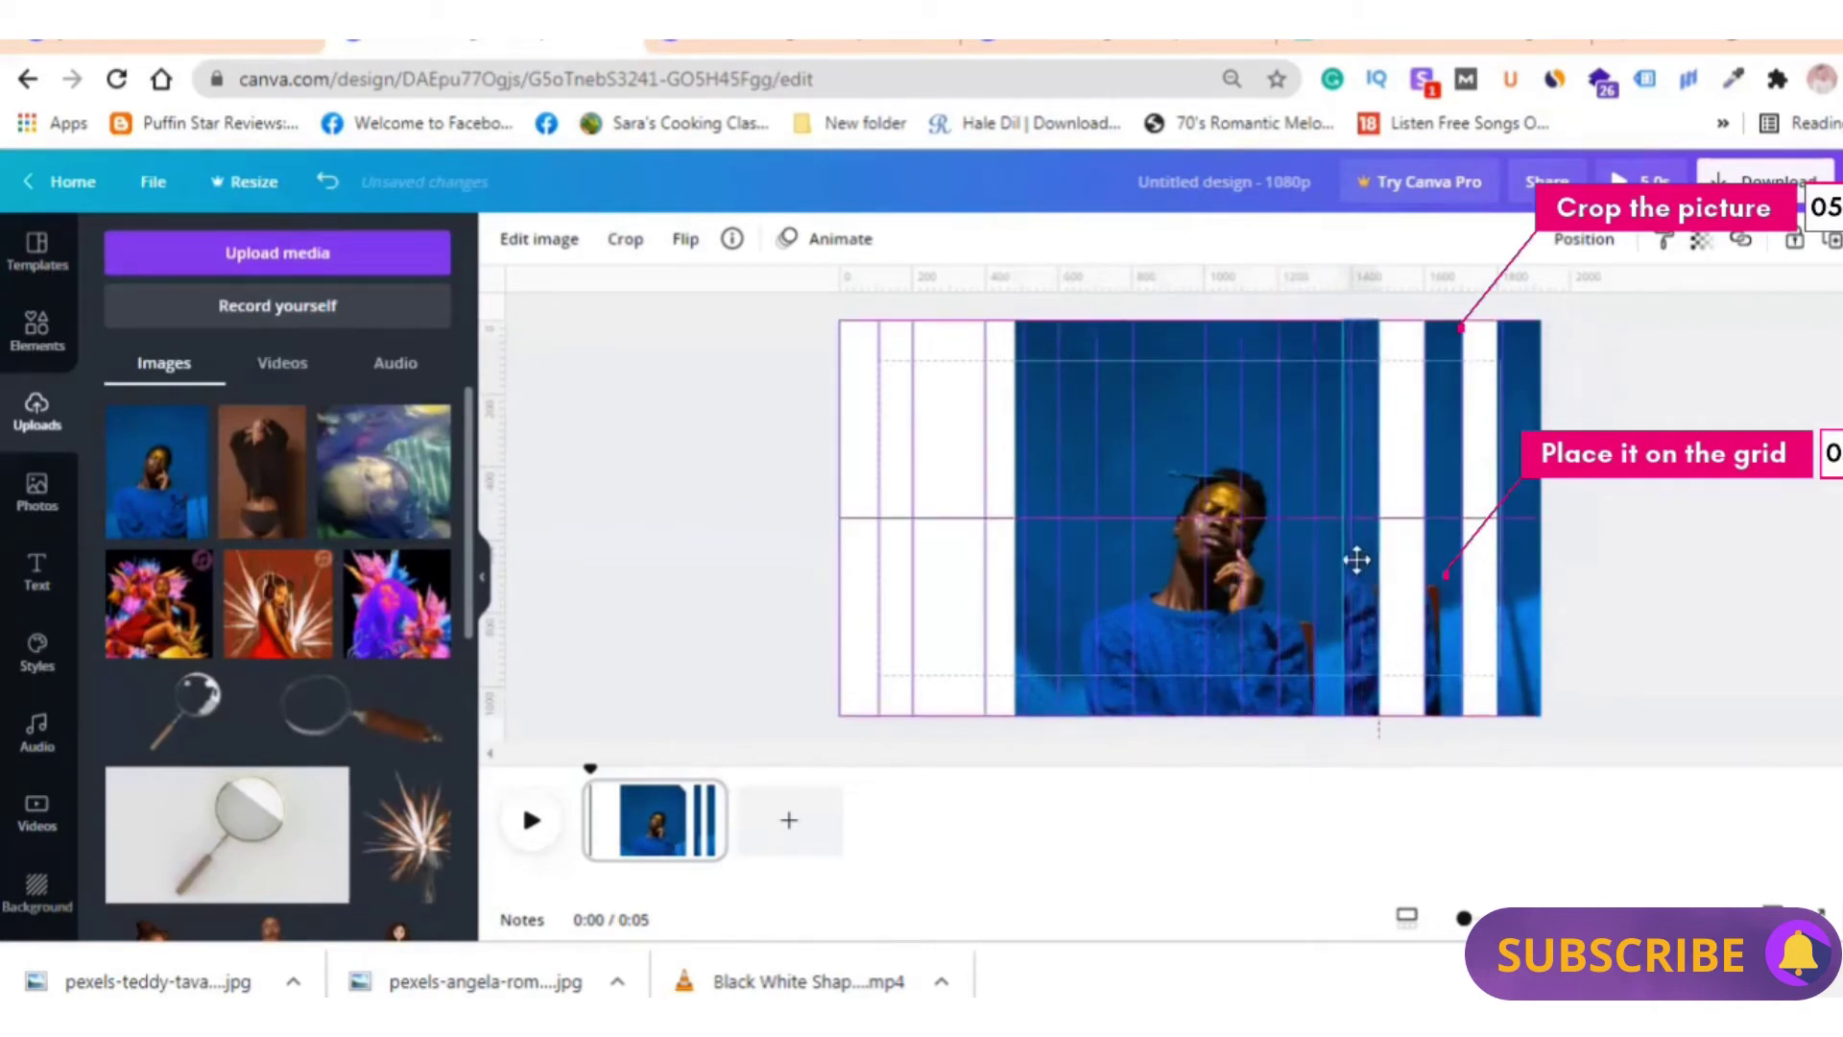
Trim the remaining copies into narrow strips and spread them across the left guide columns
left_click(1252, 606)
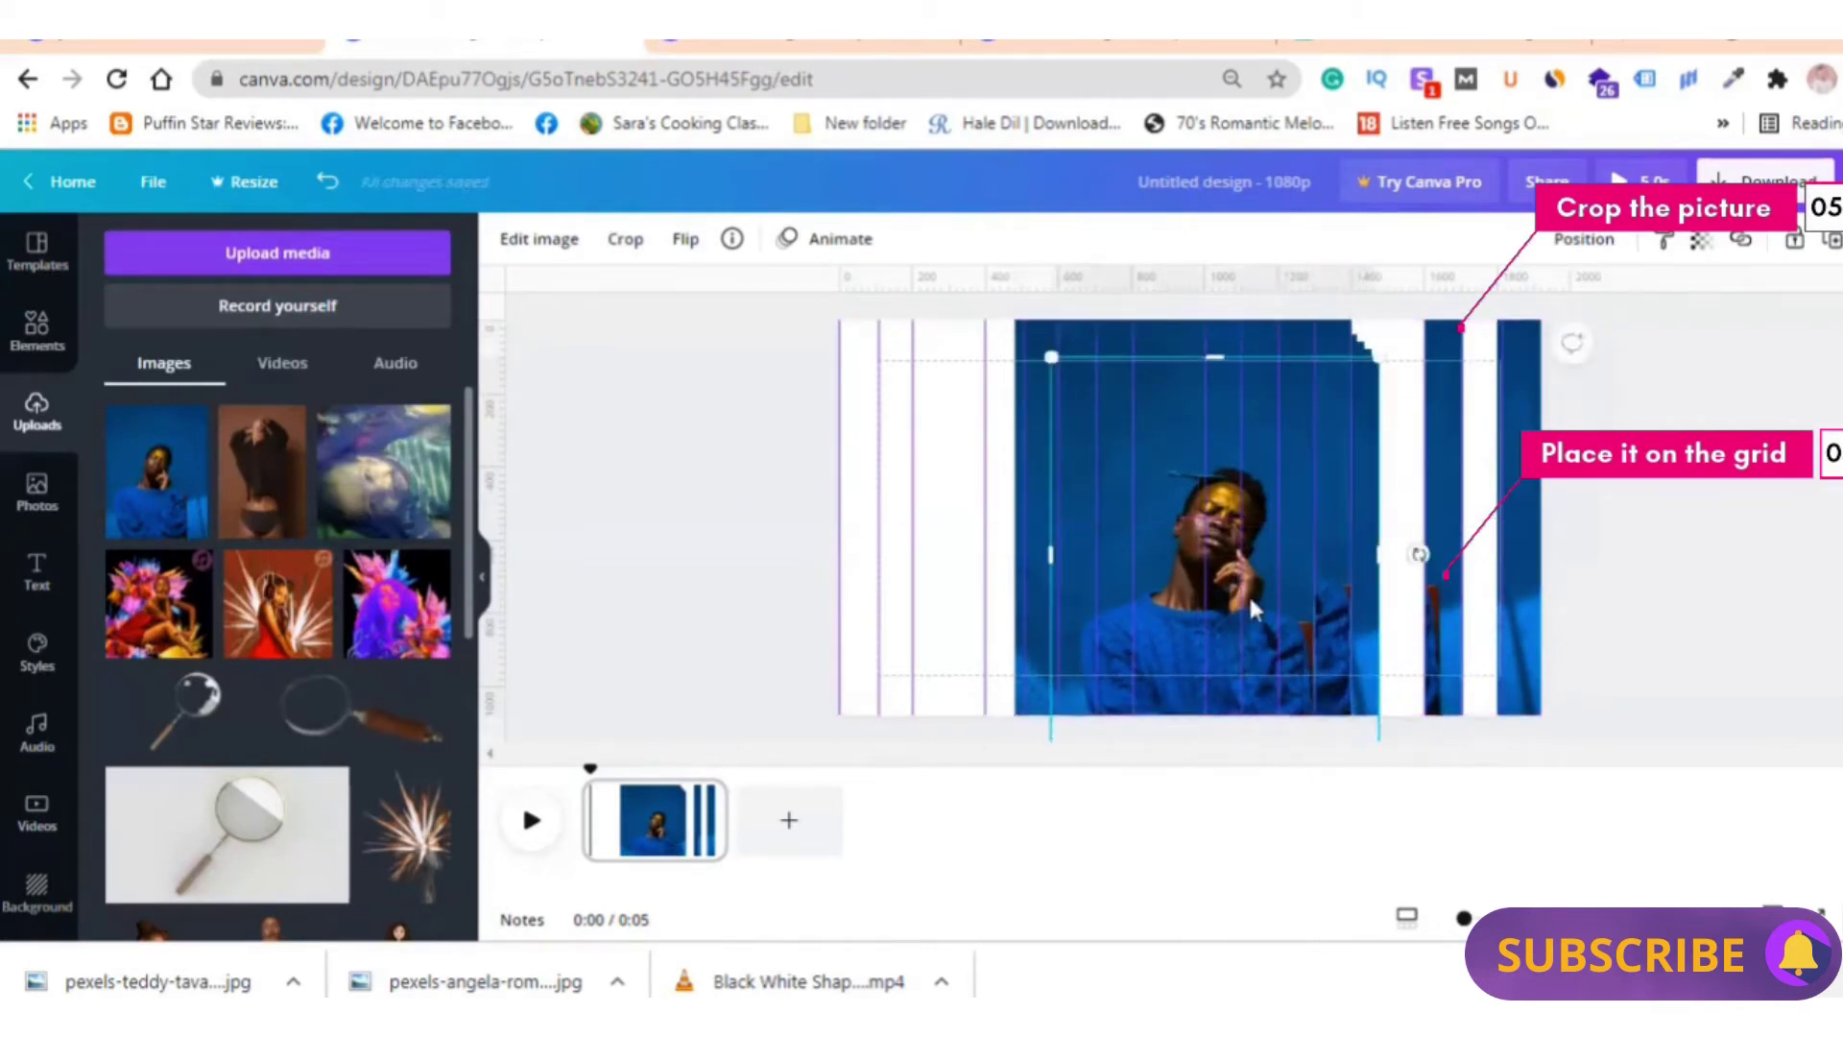
mouse_move(1380, 550)
left_mouse_down()
mouse_move(1238, 561)
mouse_move(1313, 567)
left_mouse_up()
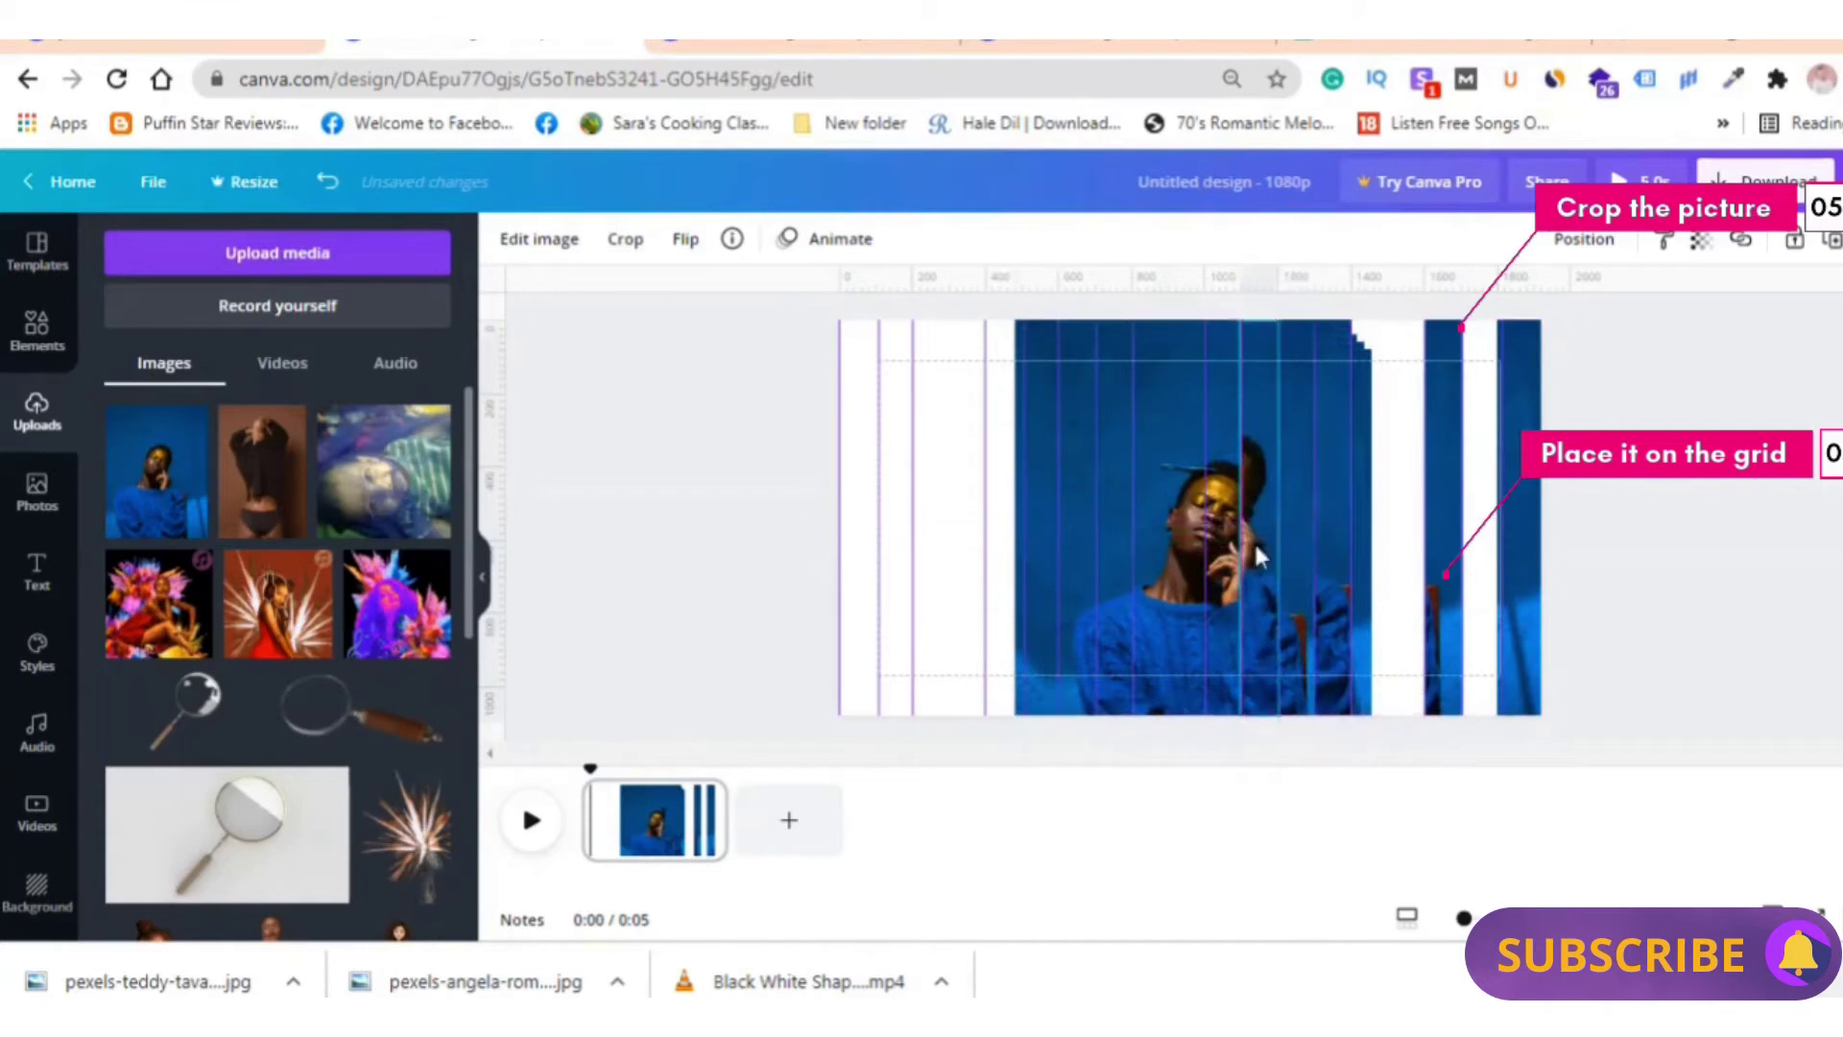
mouse_move(1313, 566)
left_mouse_down()
mouse_move(1371, 544)
mouse_move(1047, 547)
mouse_move(1368, 543)
mouse_move(1140, 561)
mouse_move(1354, 533)
mouse_move(1002, 541)
left_mouse_up()
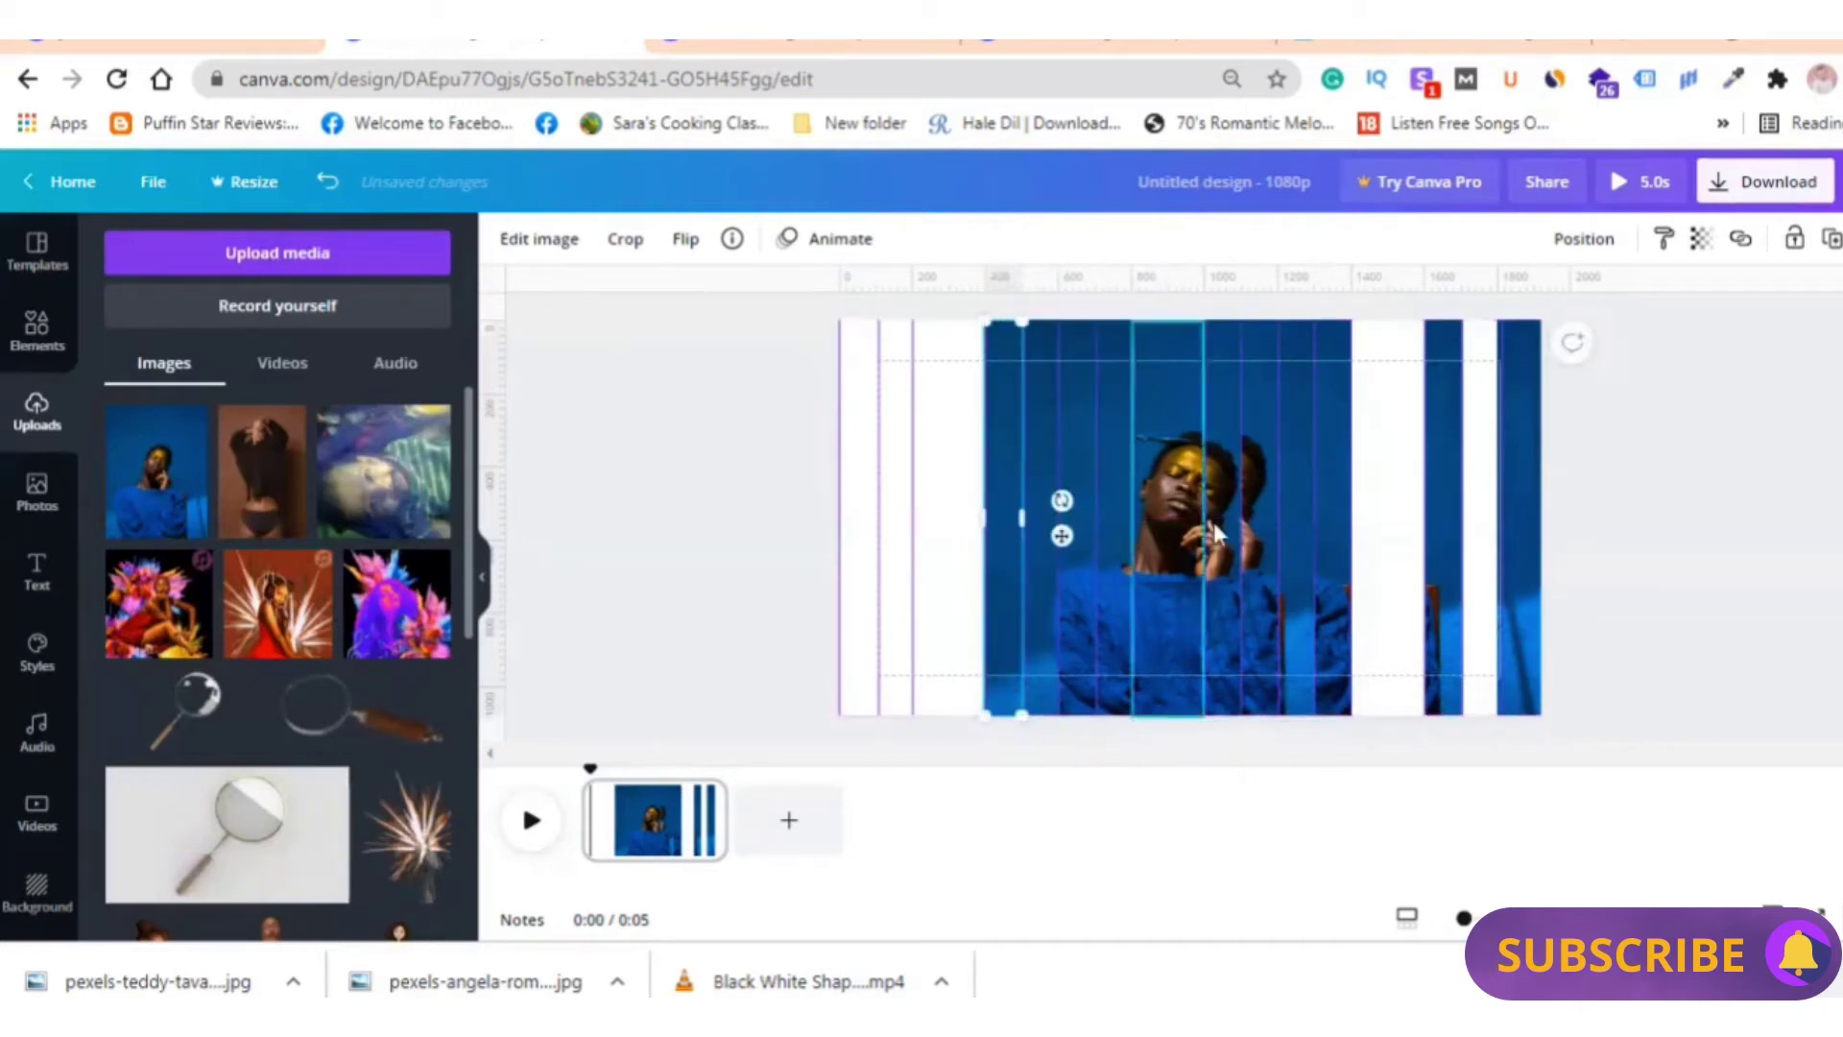
left_click(1339, 480)
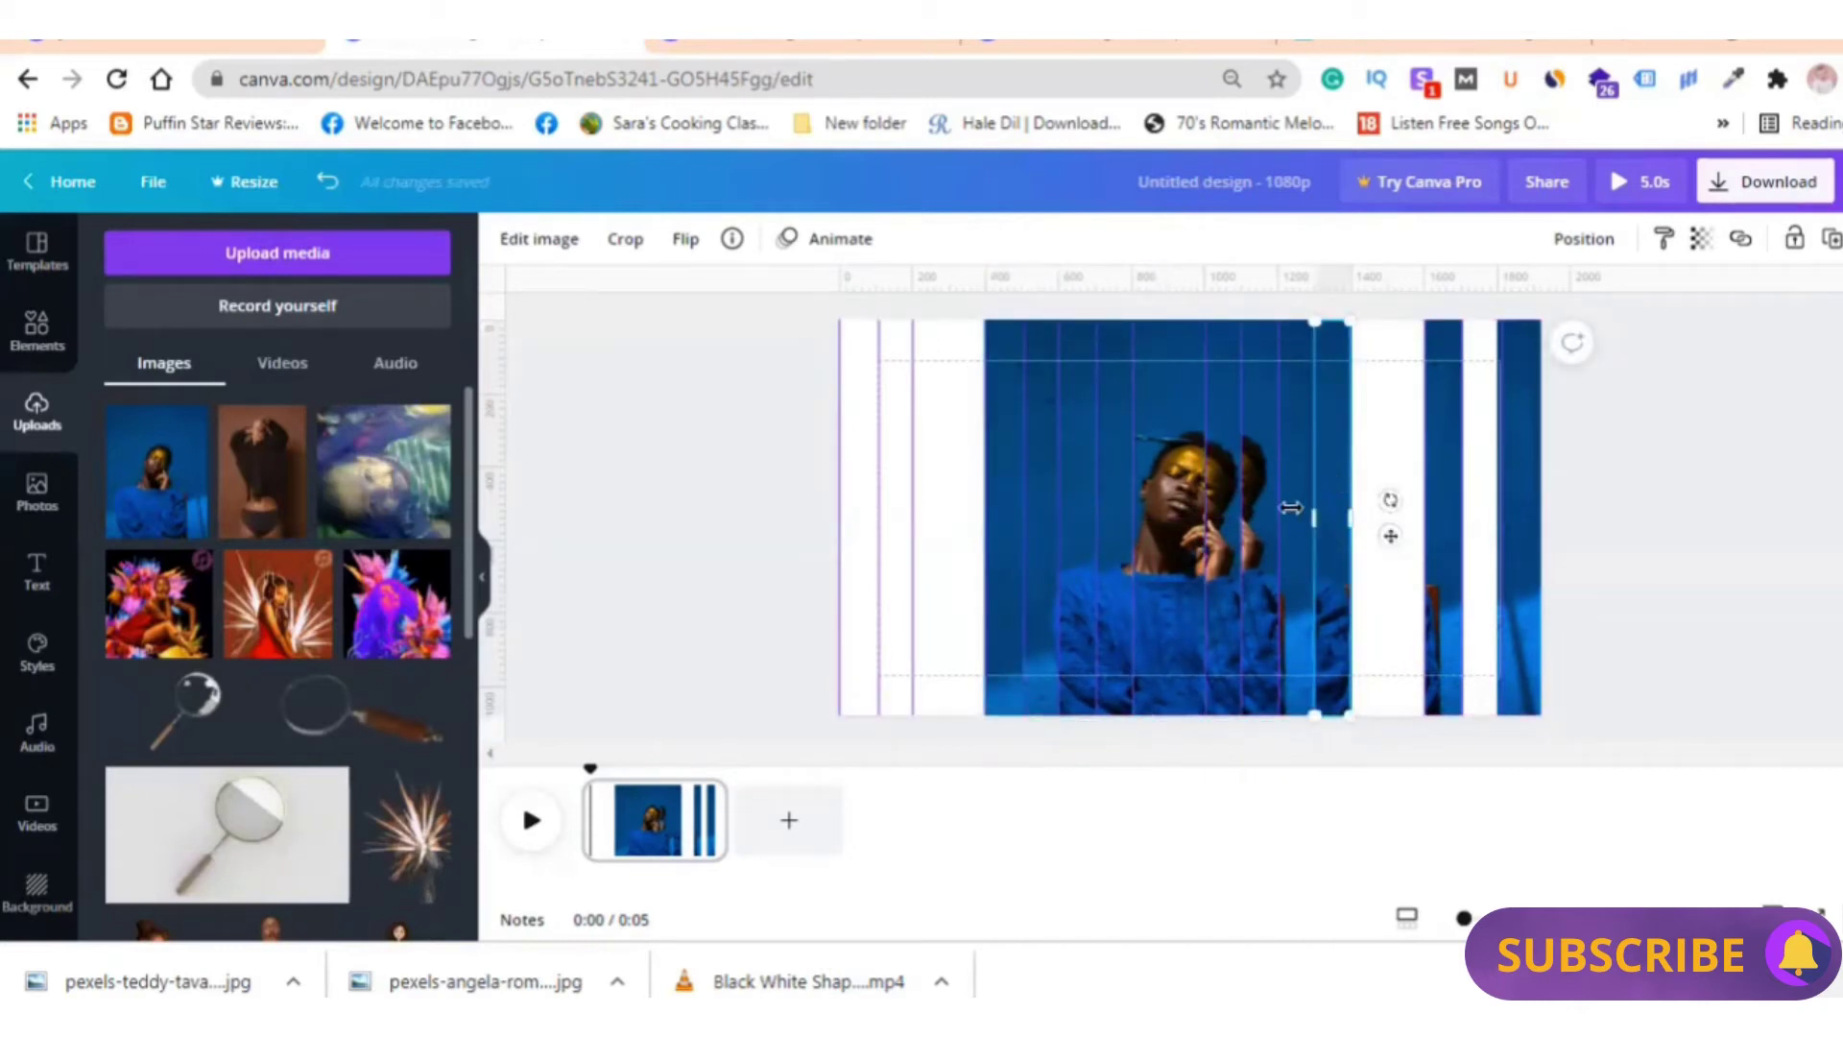
left_click(1267, 542)
left_click_drag(1252, 566, 1209, 582)
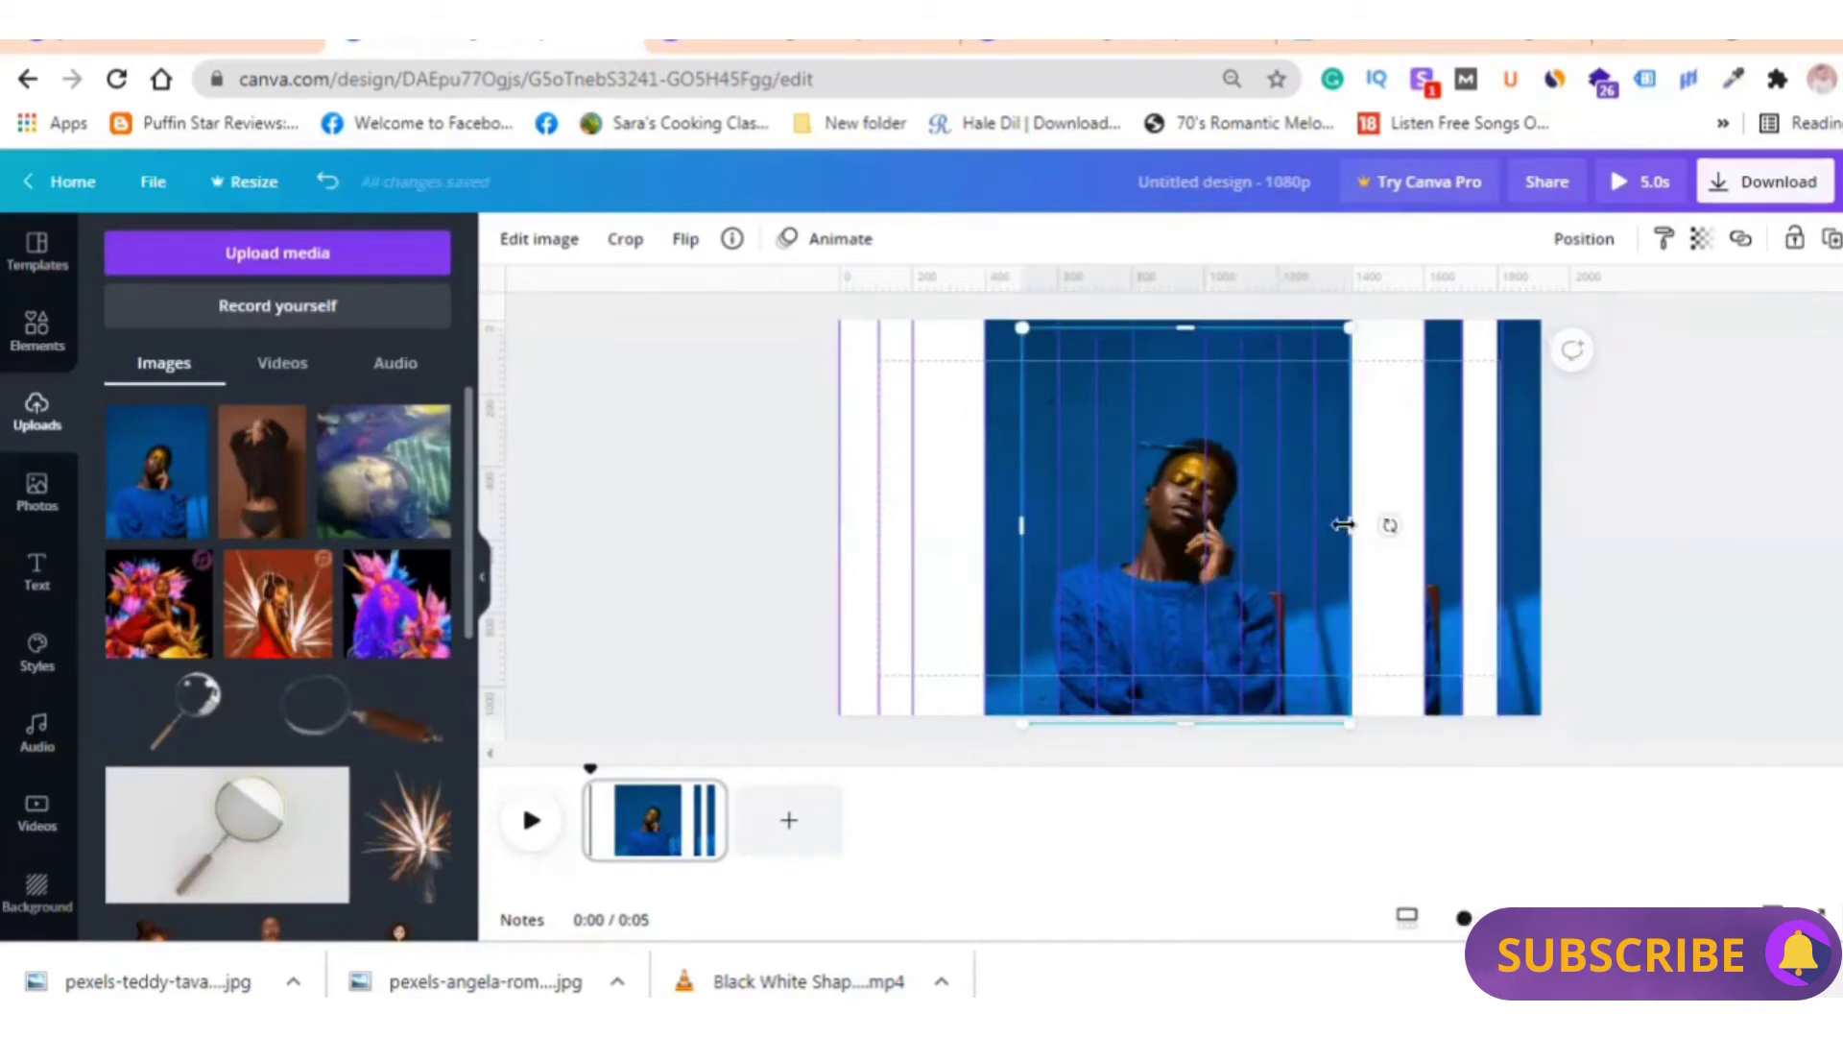
left_click_drag(1344, 526, 1044, 568)
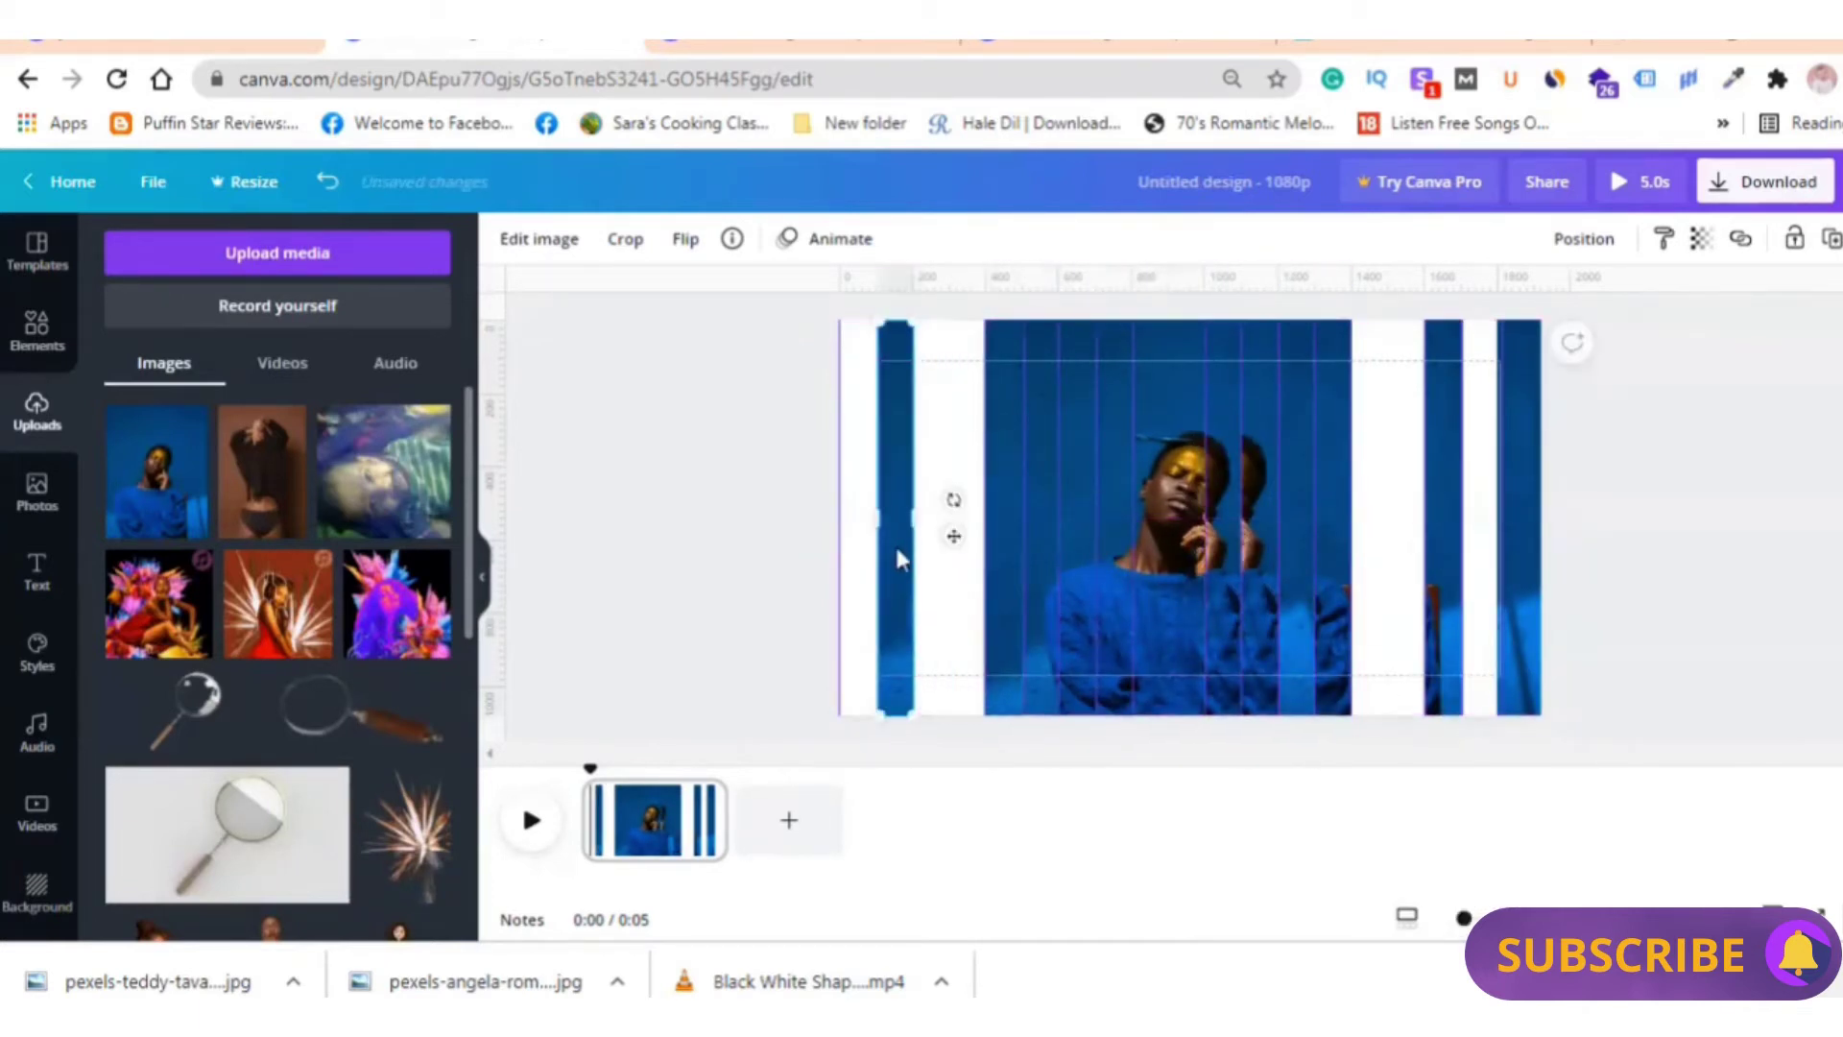
left_click(1036, 526)
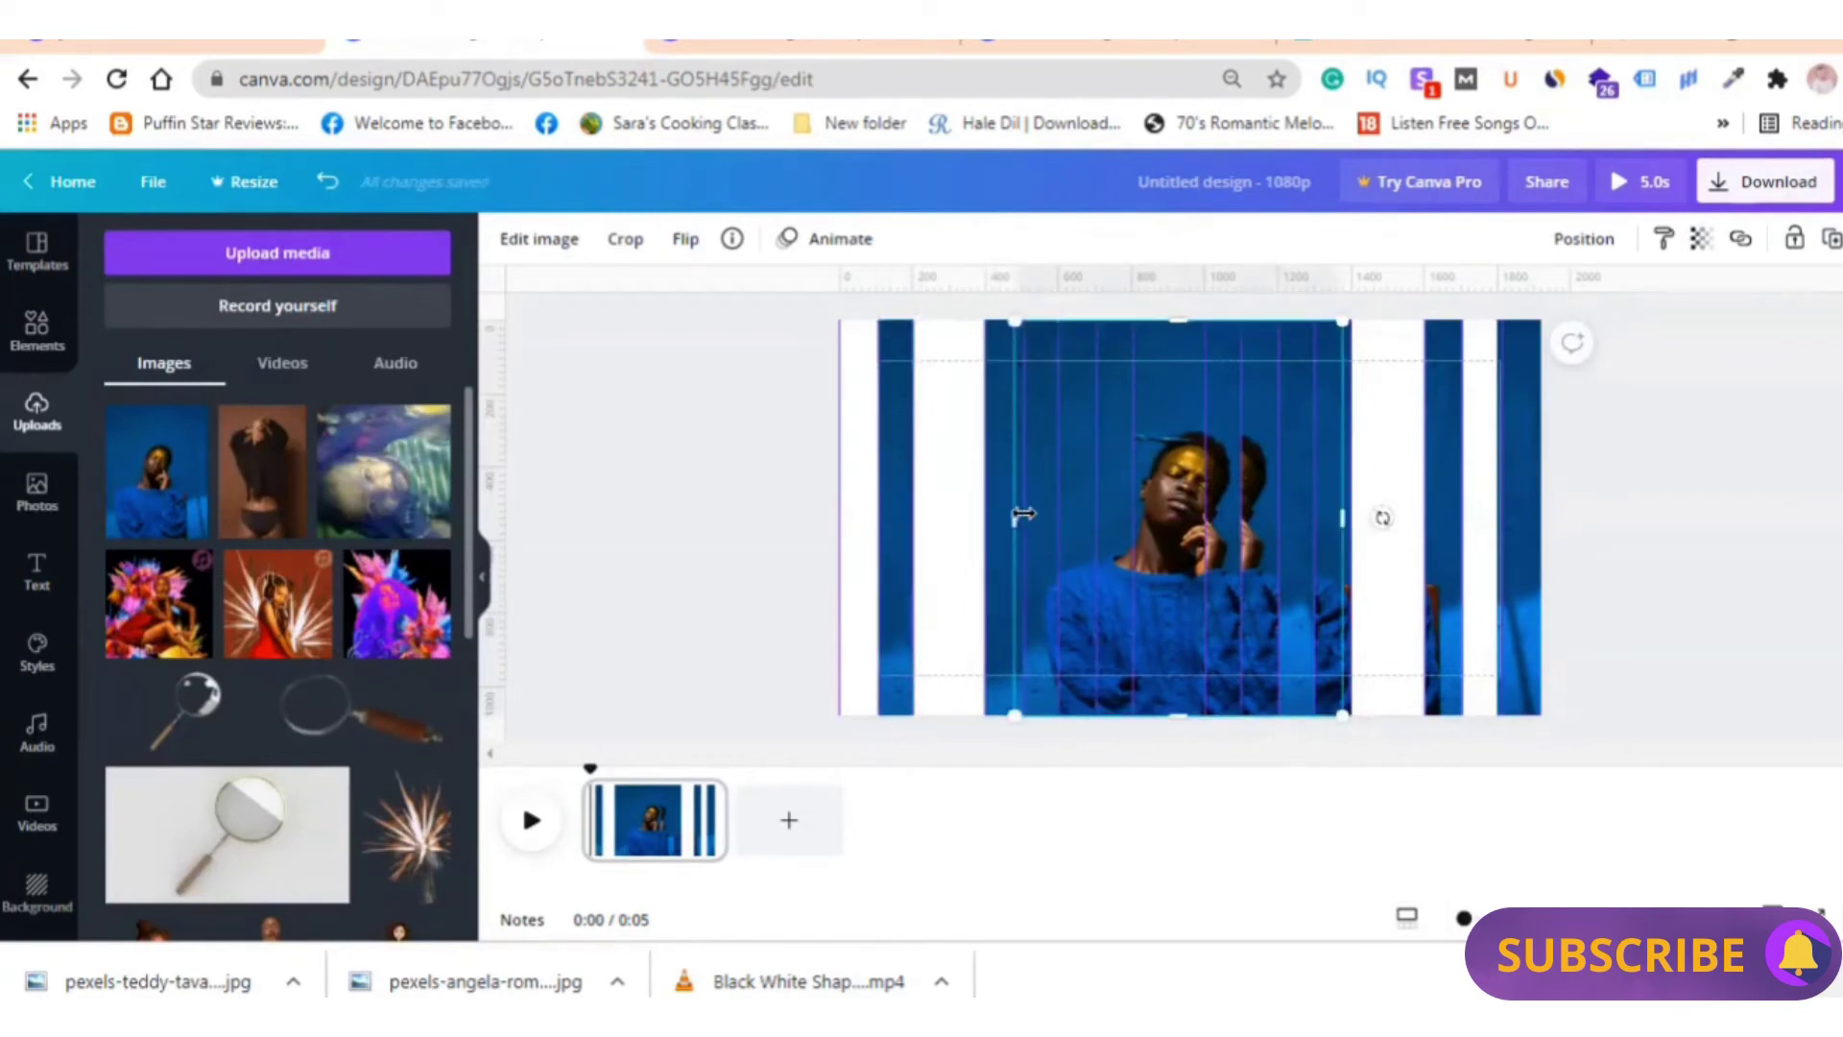
mouse_move(1342, 518)
left_mouse_down()
mouse_move(1045, 569)
mouse_move(842, 574)
left_mouse_up()
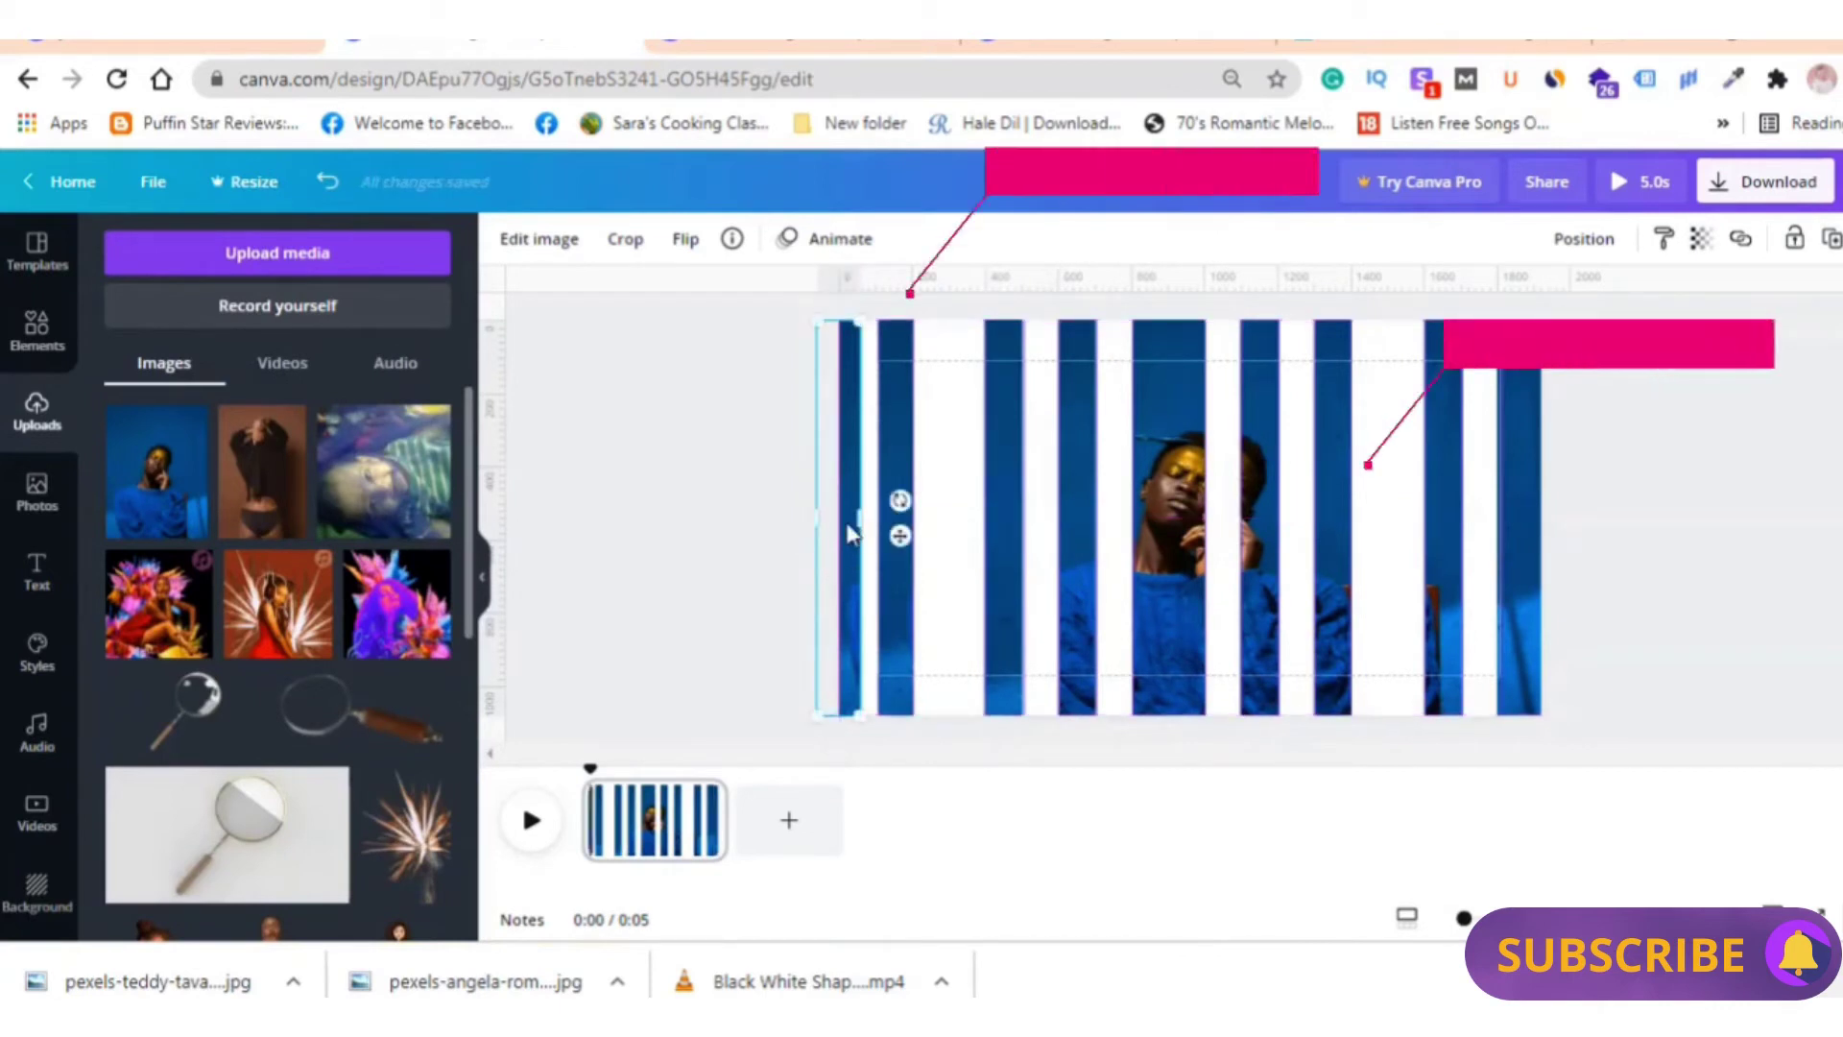
Copy all strips with Ctrl+C/Ctrl+V and offset the pasted set to fill the white gaps
left_click_drag(1675, 545, 828, 466)
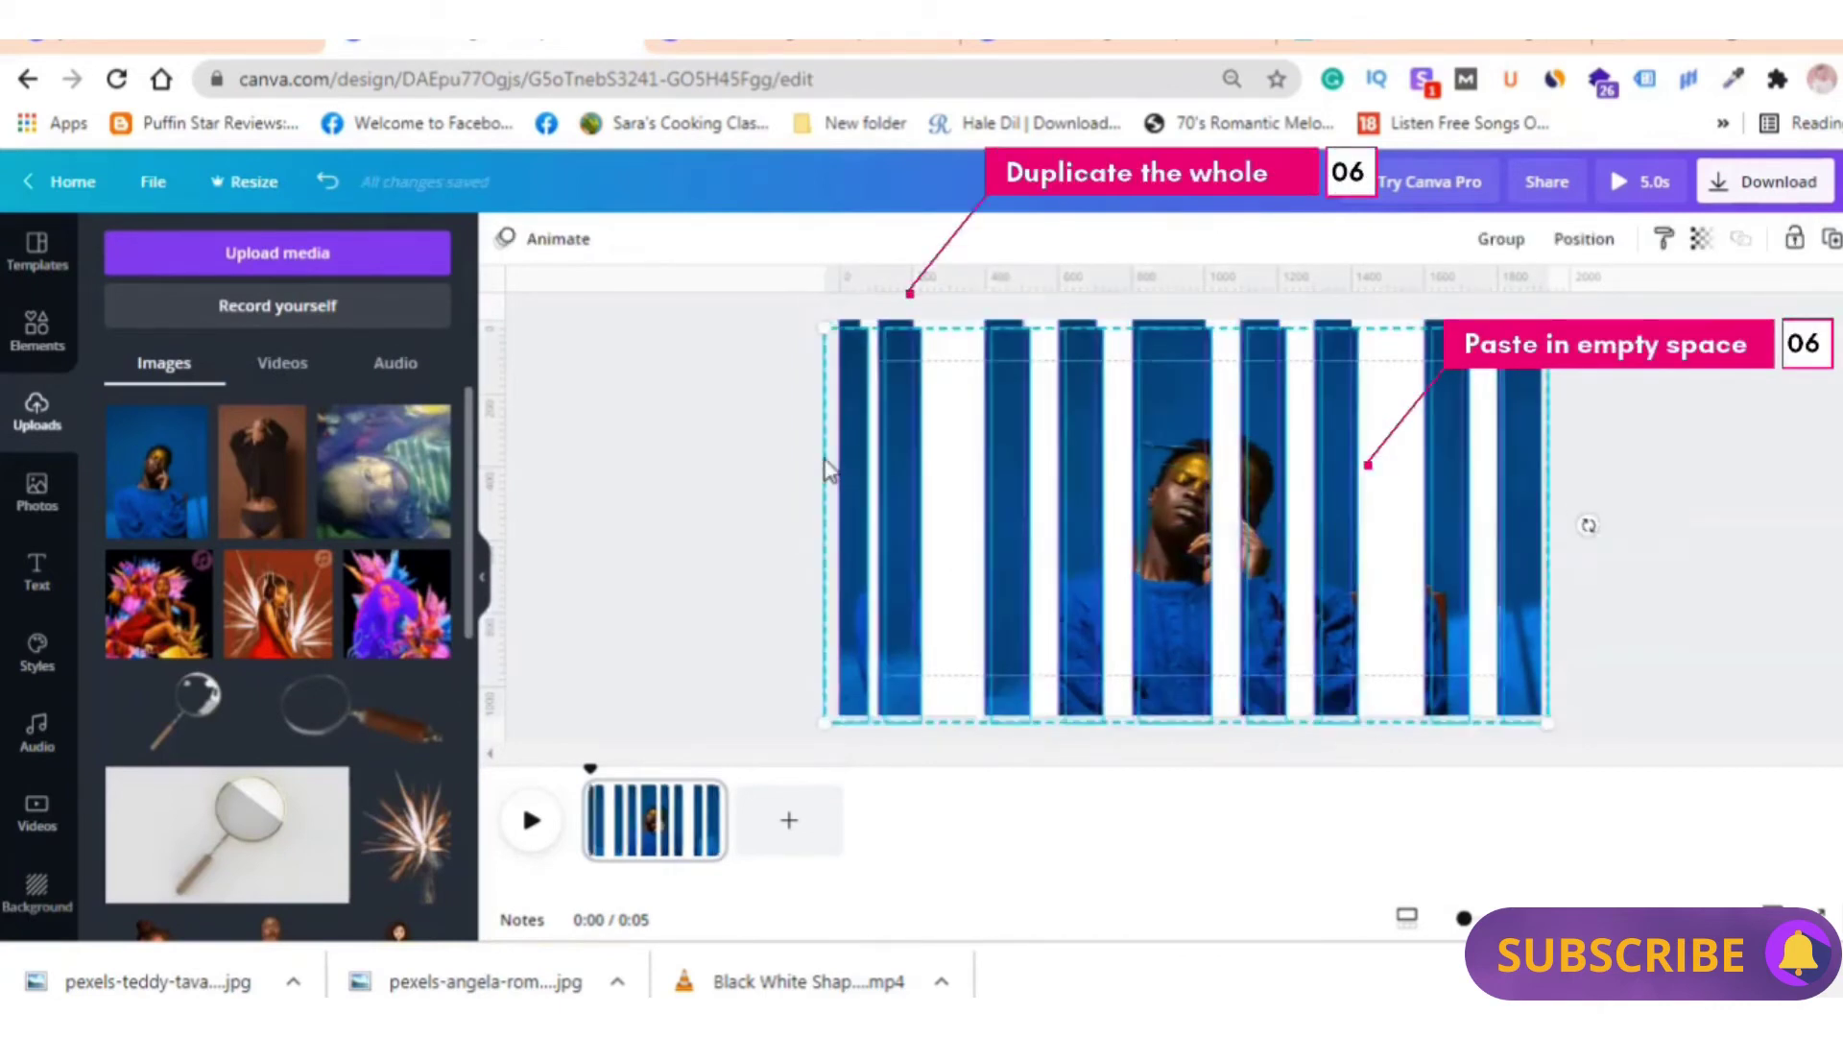
key("ctrl+c")
key("ctrl+v")
mouse_move(979, 440)
left_mouse_down()
mouse_move(962, 439)
mouse_move(963, 480)
left_mouse_up()
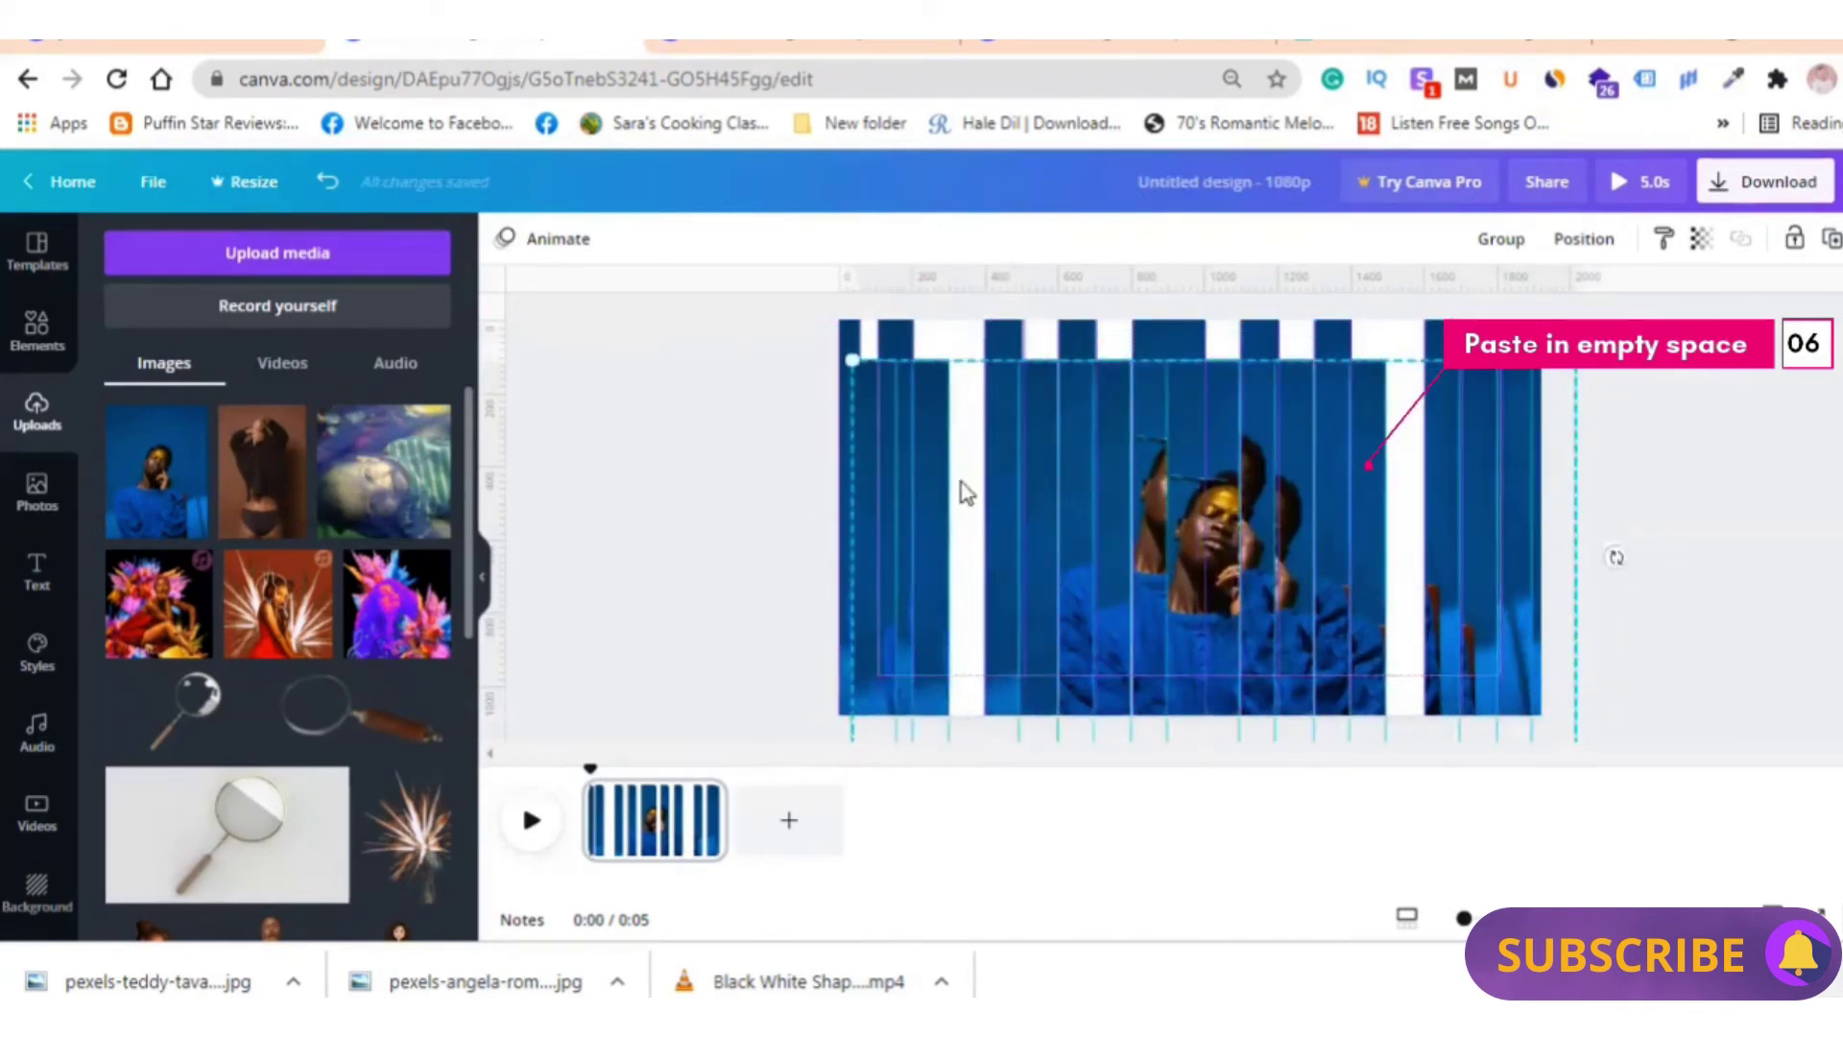
left_click(785, 487)
left_click(870, 495)
Give a left-edge strip a teal look: Warmth 41, X-Process -87, Tint 14, Blur 6
left_click(556, 245)
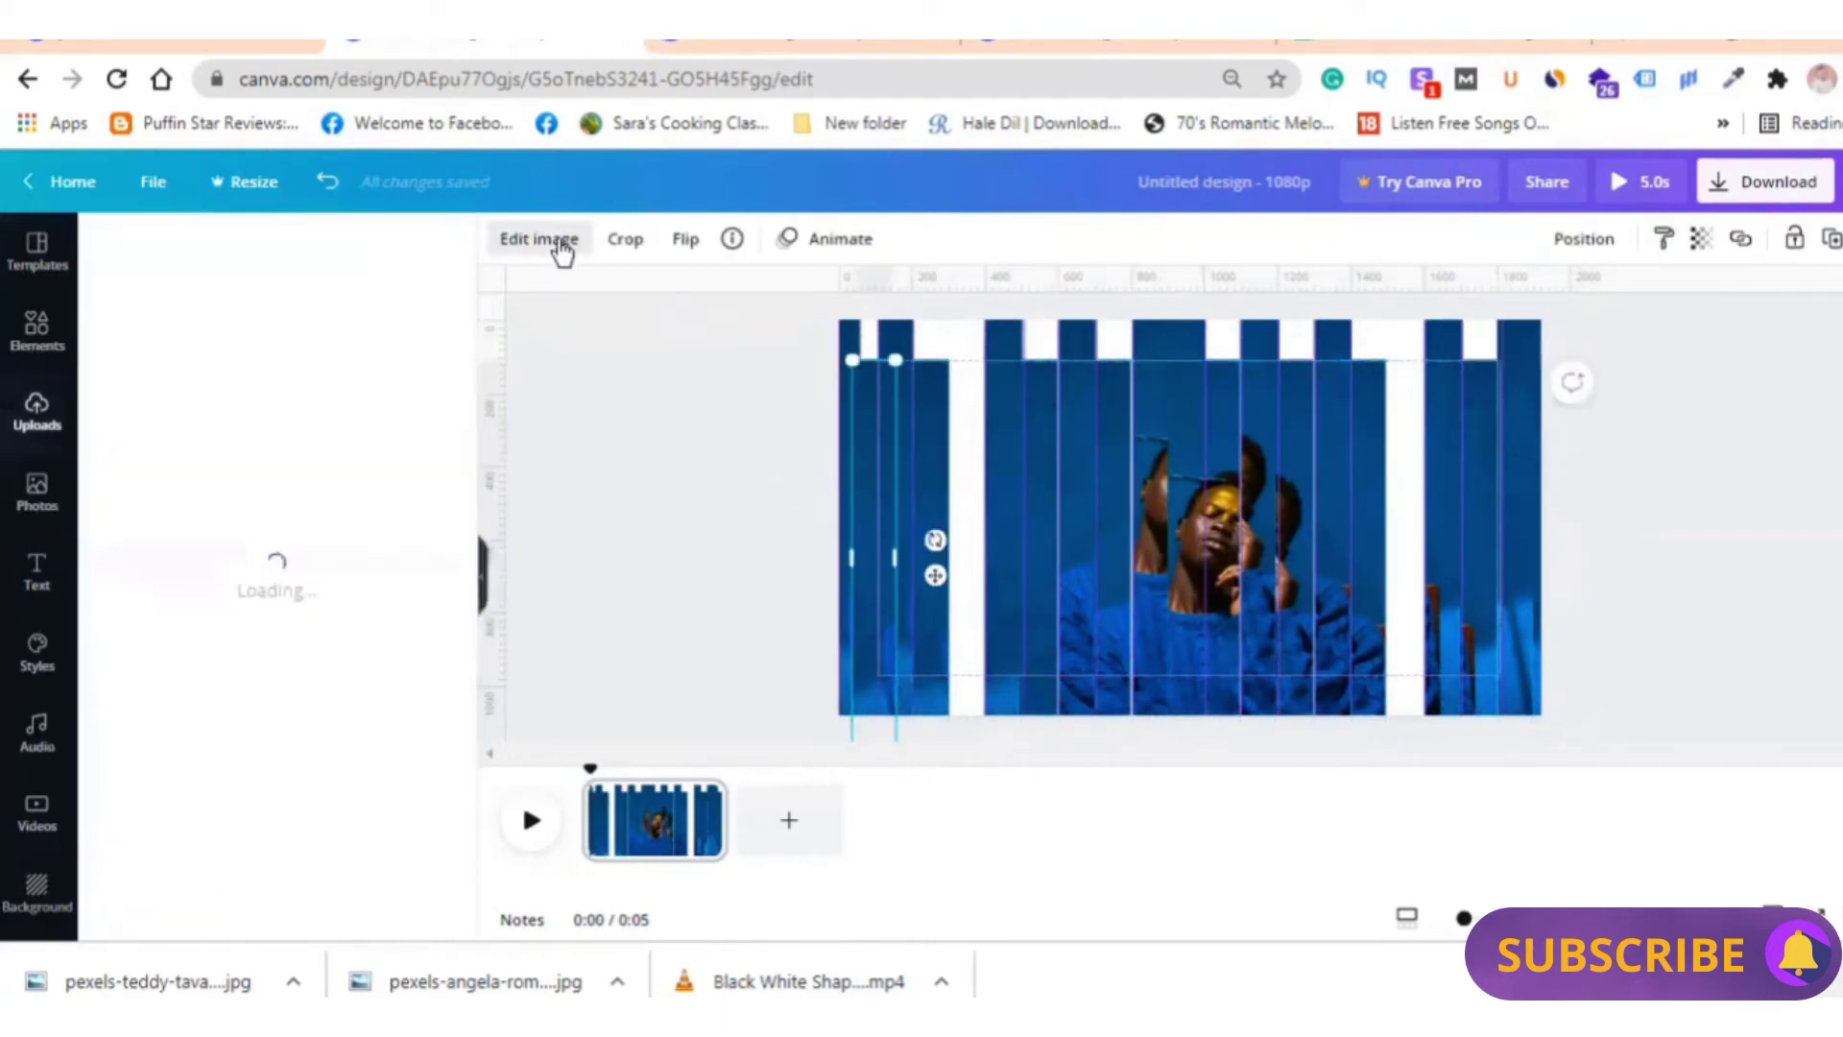
left_click(152, 458)
mouse_move(288, 774)
left_mouse_down()
mouse_move(347, 774)
mouse_move(338, 754)
left_mouse_up()
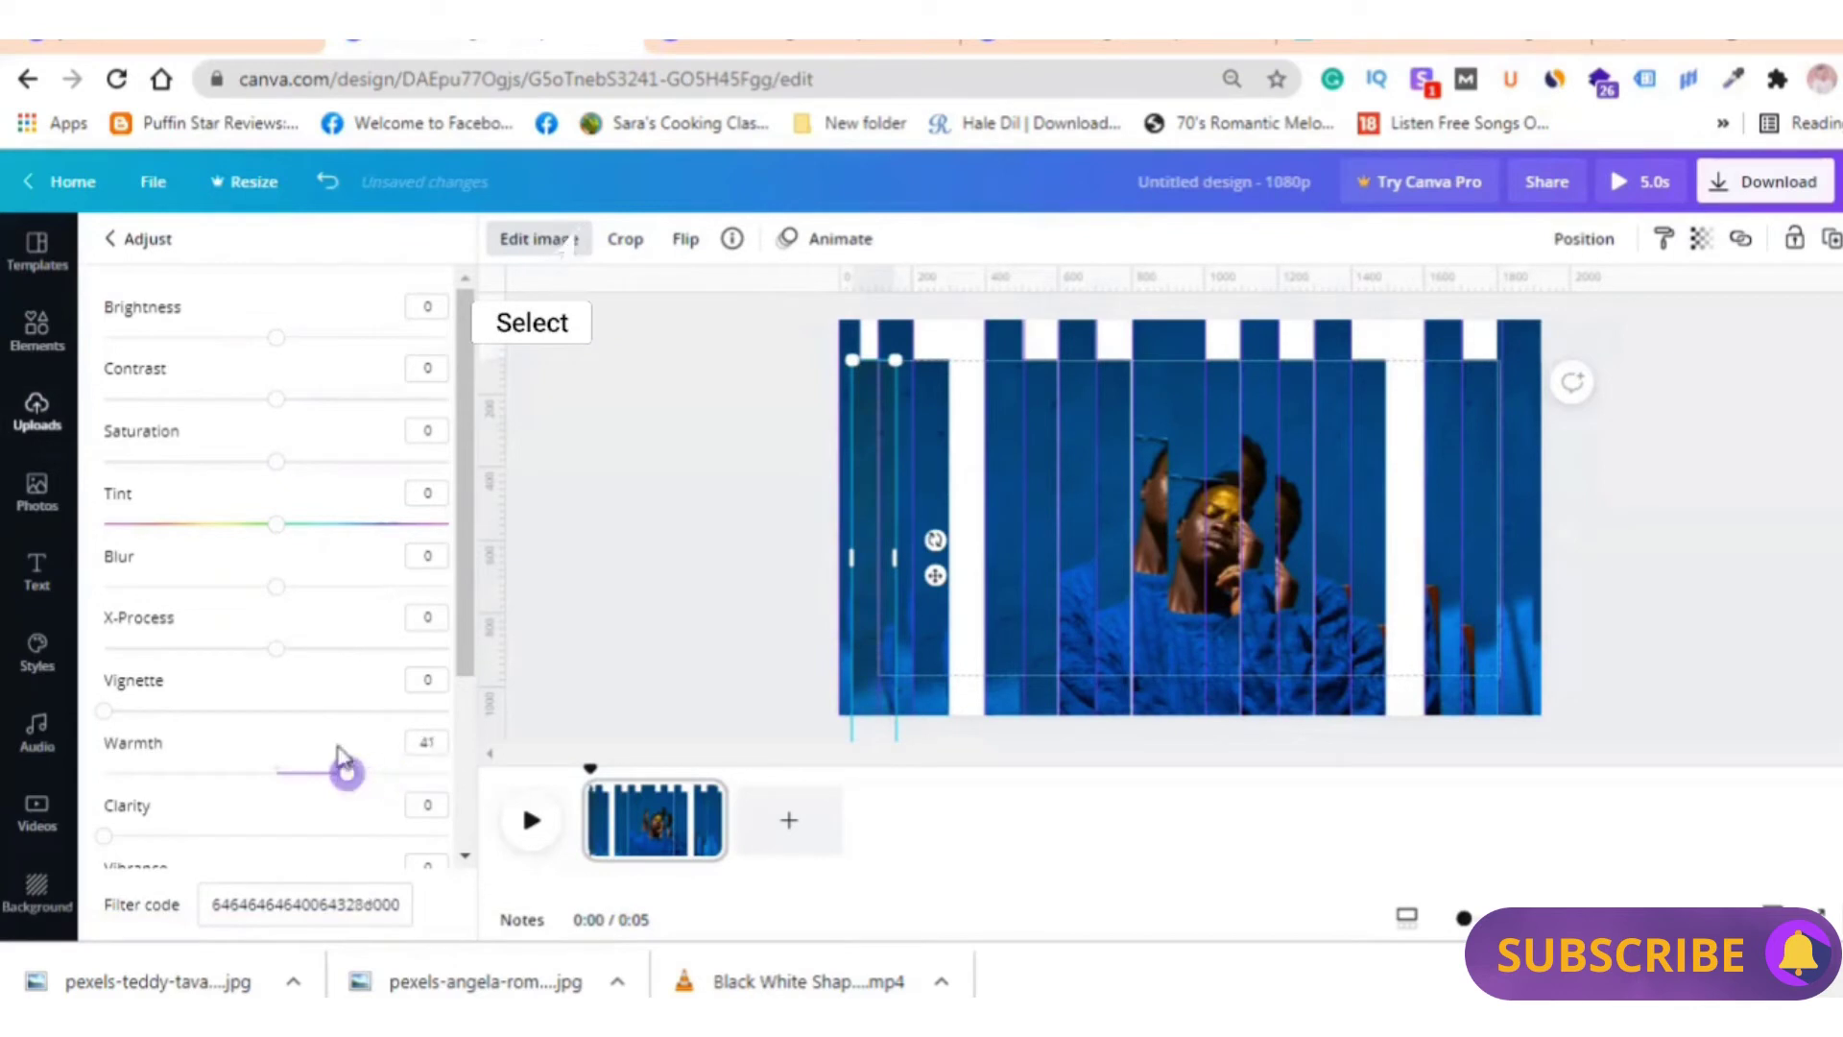
left_click_drag(276, 648, 152, 651)
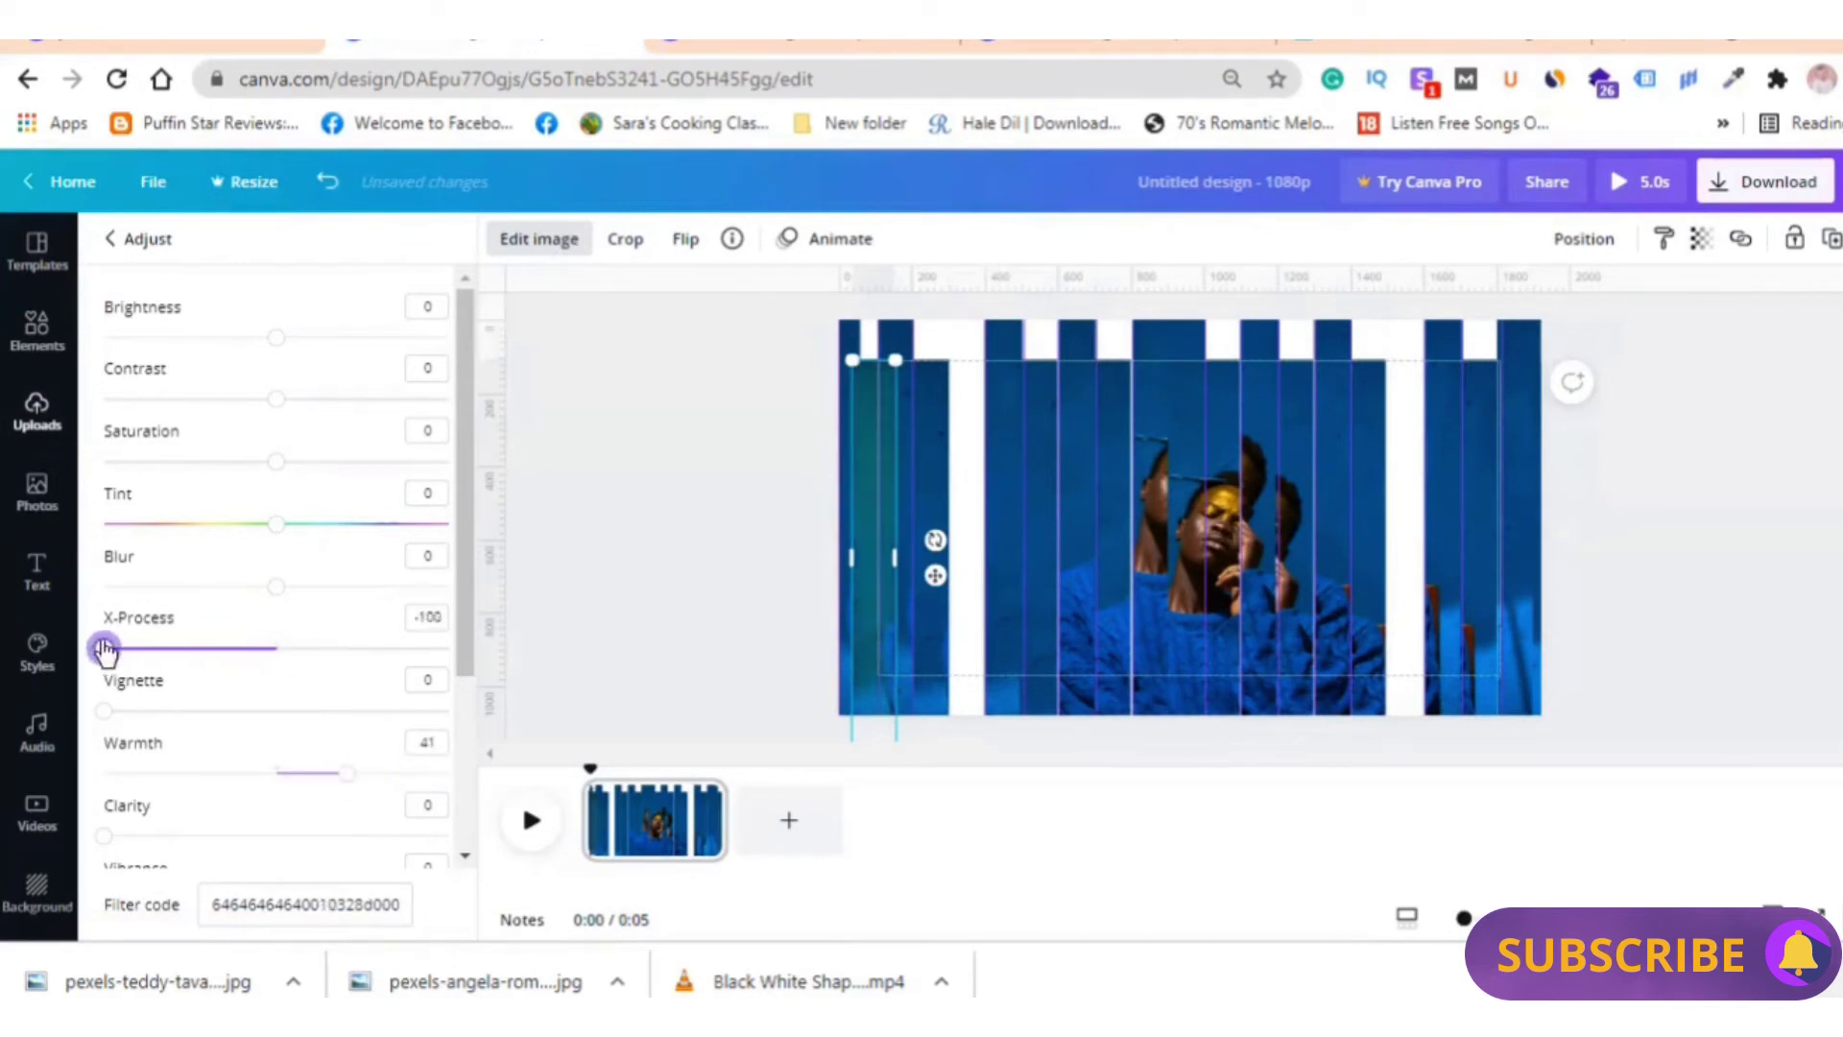
mouse_move(276, 524)
left_mouse_down()
mouse_move(256, 523)
mouse_move(321, 522)
mouse_move(119, 522)
mouse_move(375, 523)
mouse_move(304, 524)
left_mouse_up()
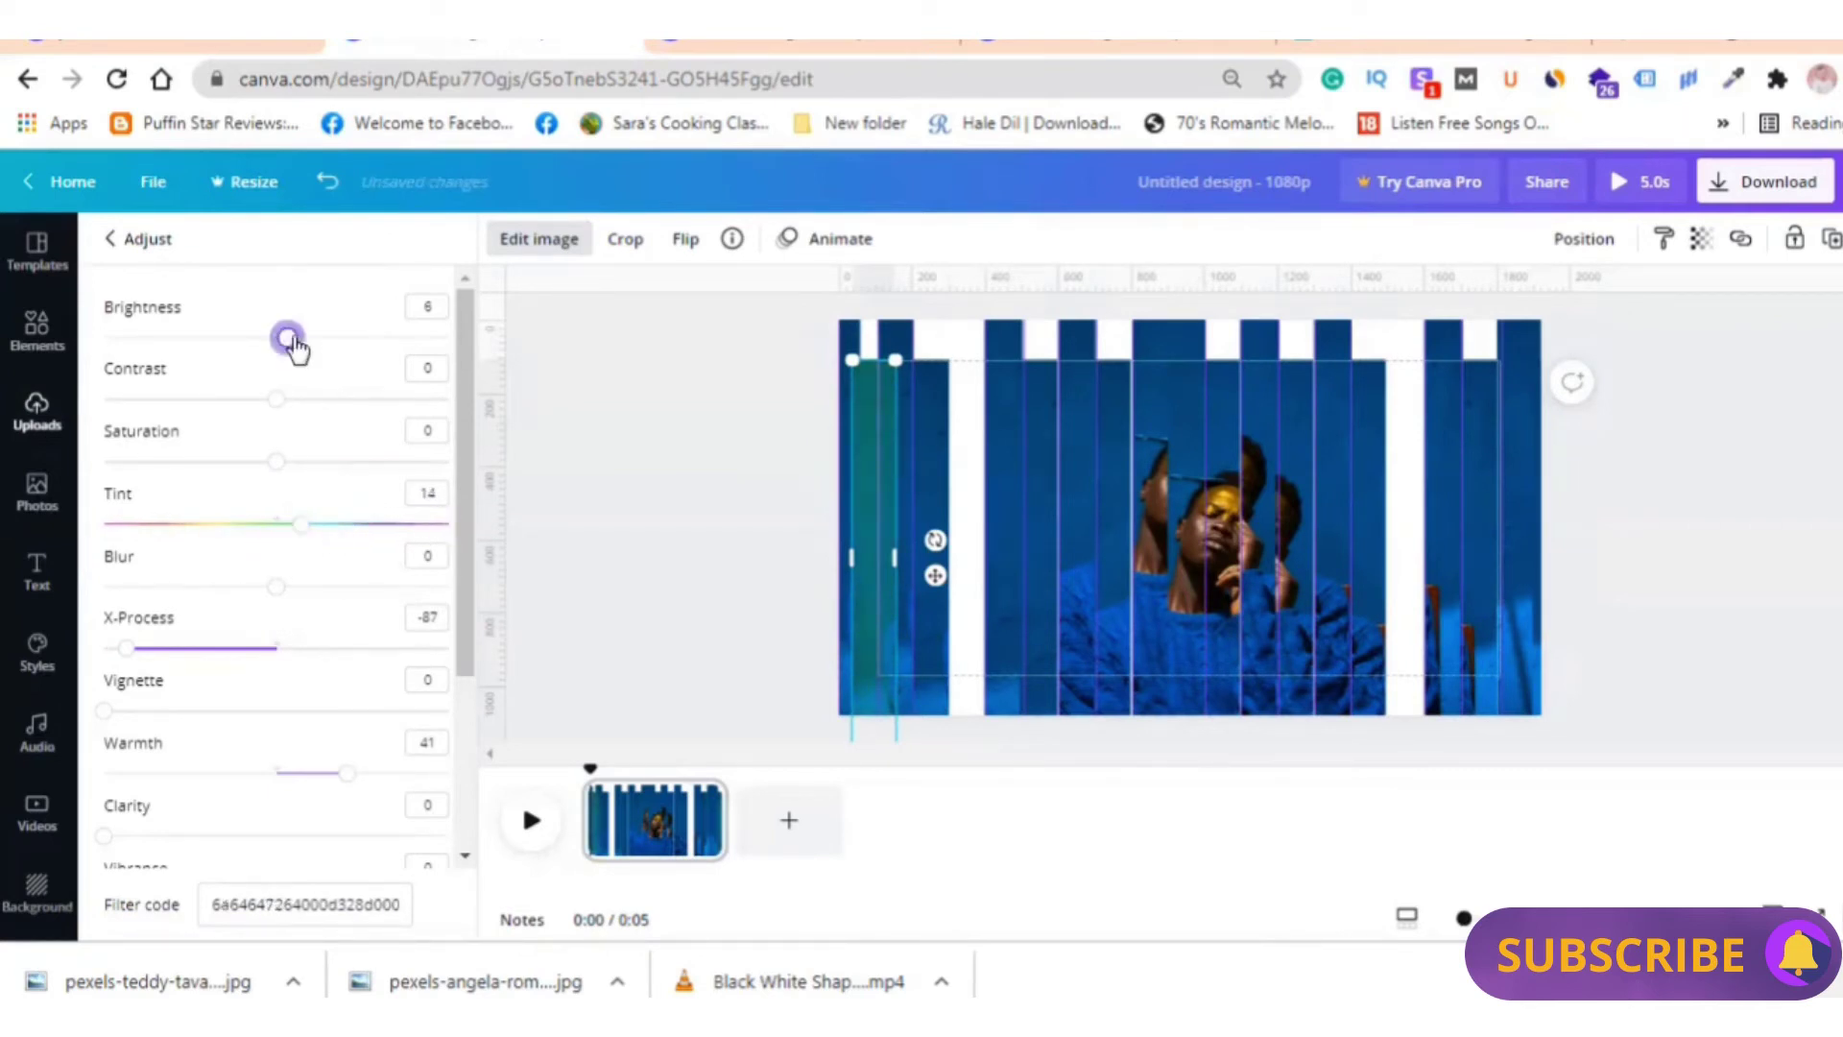
mouse_move(276, 337)
left_mouse_down()
mouse_move(305, 338)
mouse_move(280, 341)
mouse_move(288, 407)
left_mouse_up()
left_click(278, 340)
mouse_move(279, 588)
left_mouse_down()
mouse_move(325, 589)
mouse_move(288, 588)
left_mouse_up()
left_click_drag(465, 634, 471, 682)
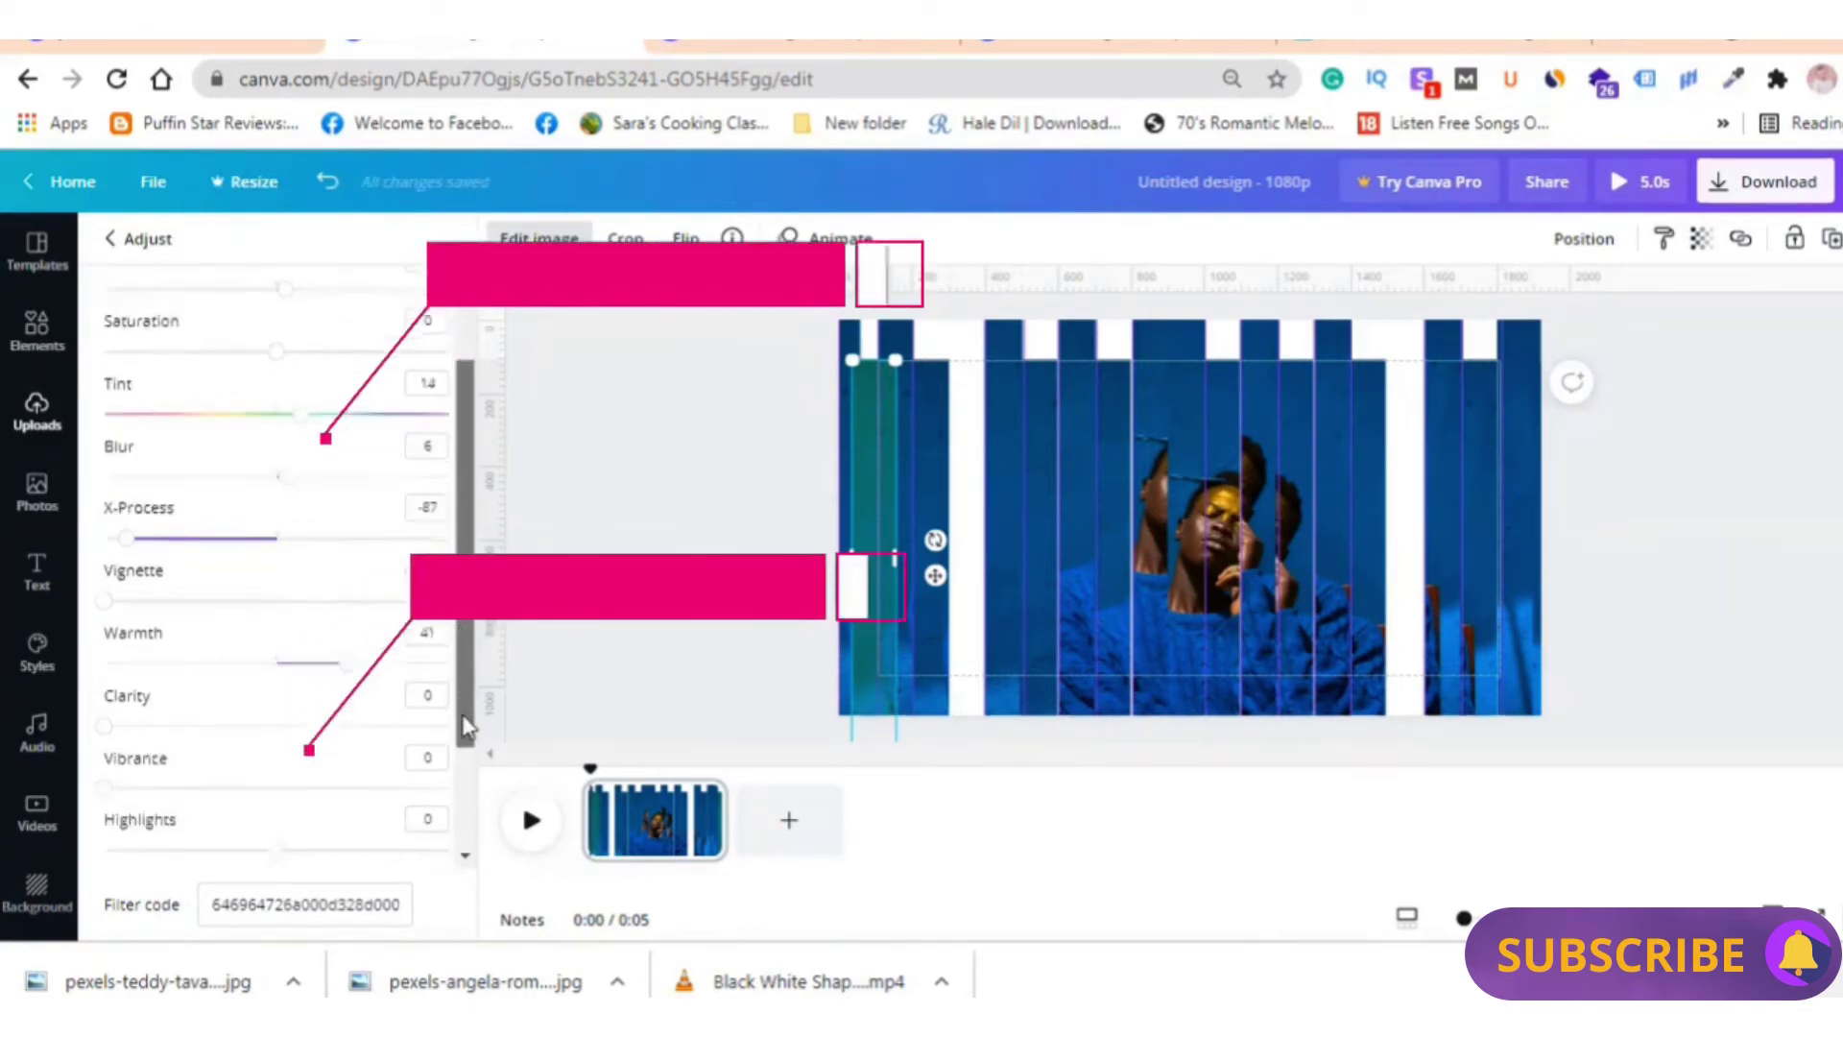
Apply the same teal tint, blur, X-Process and warmth settings to the adjacent strip
left_click(941, 494)
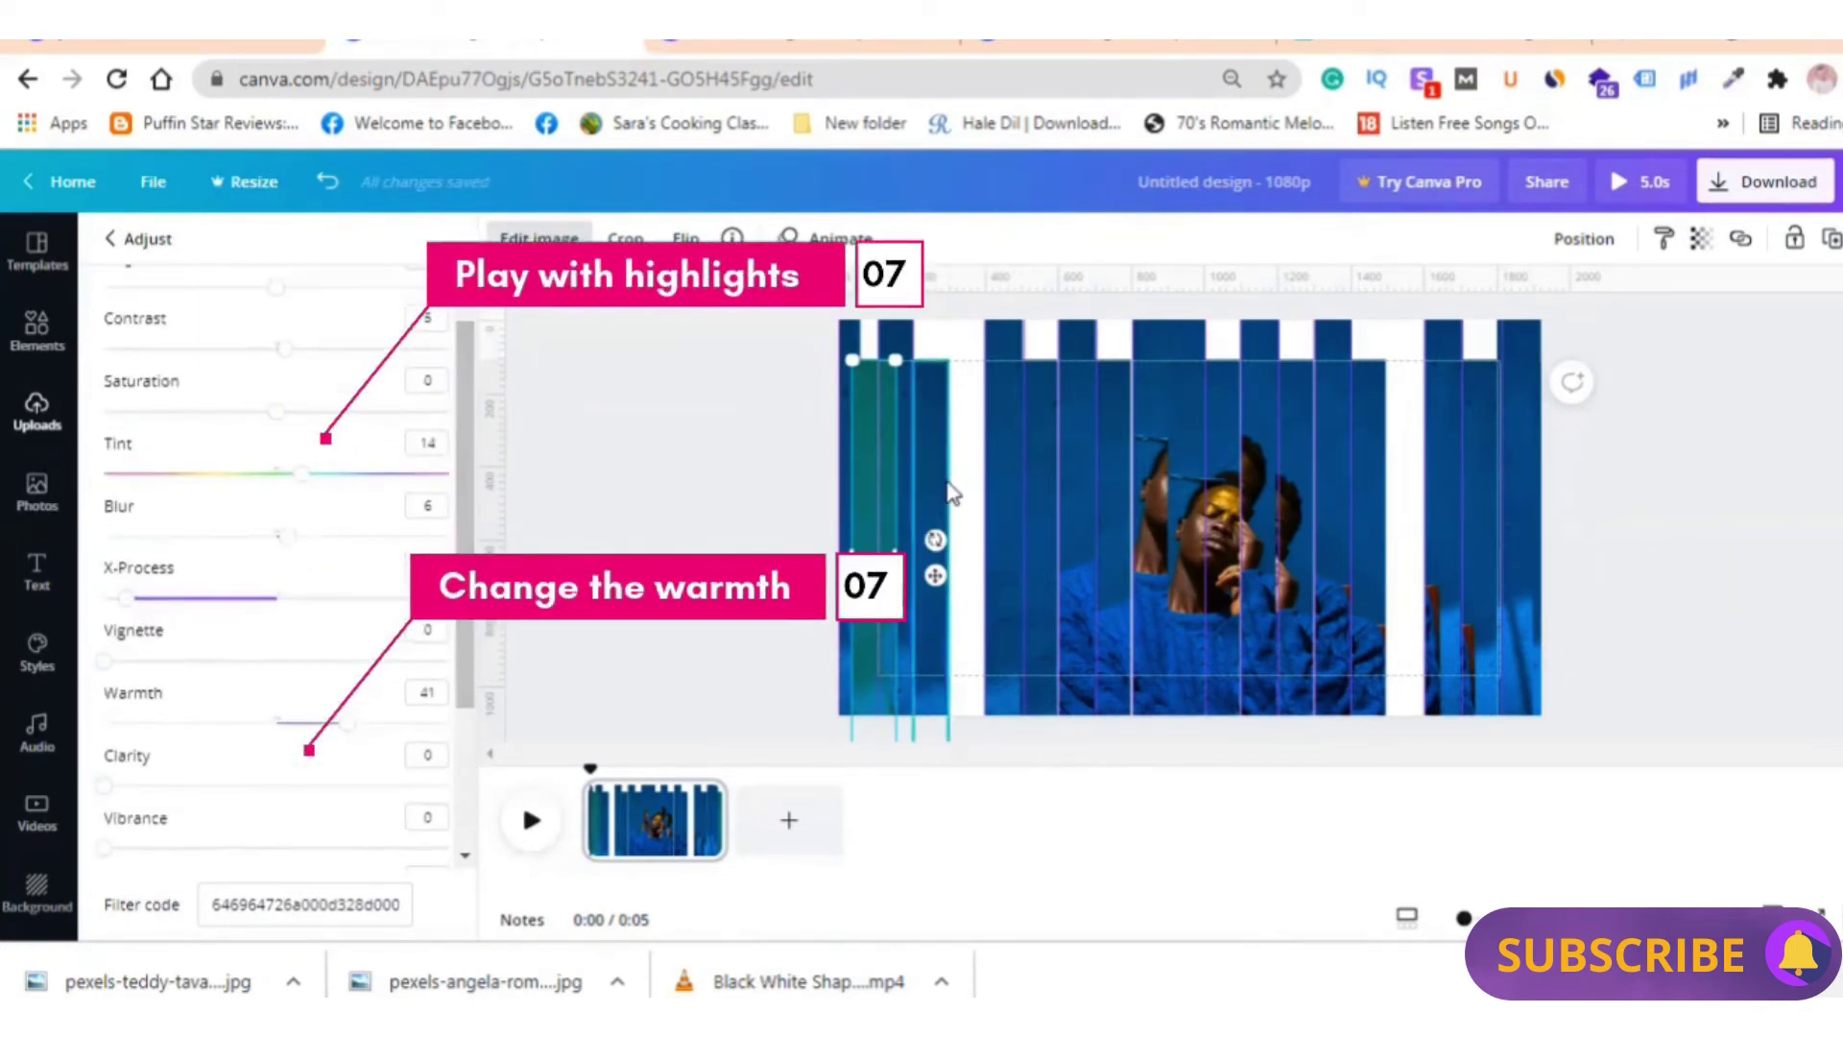
left_click(870, 504)
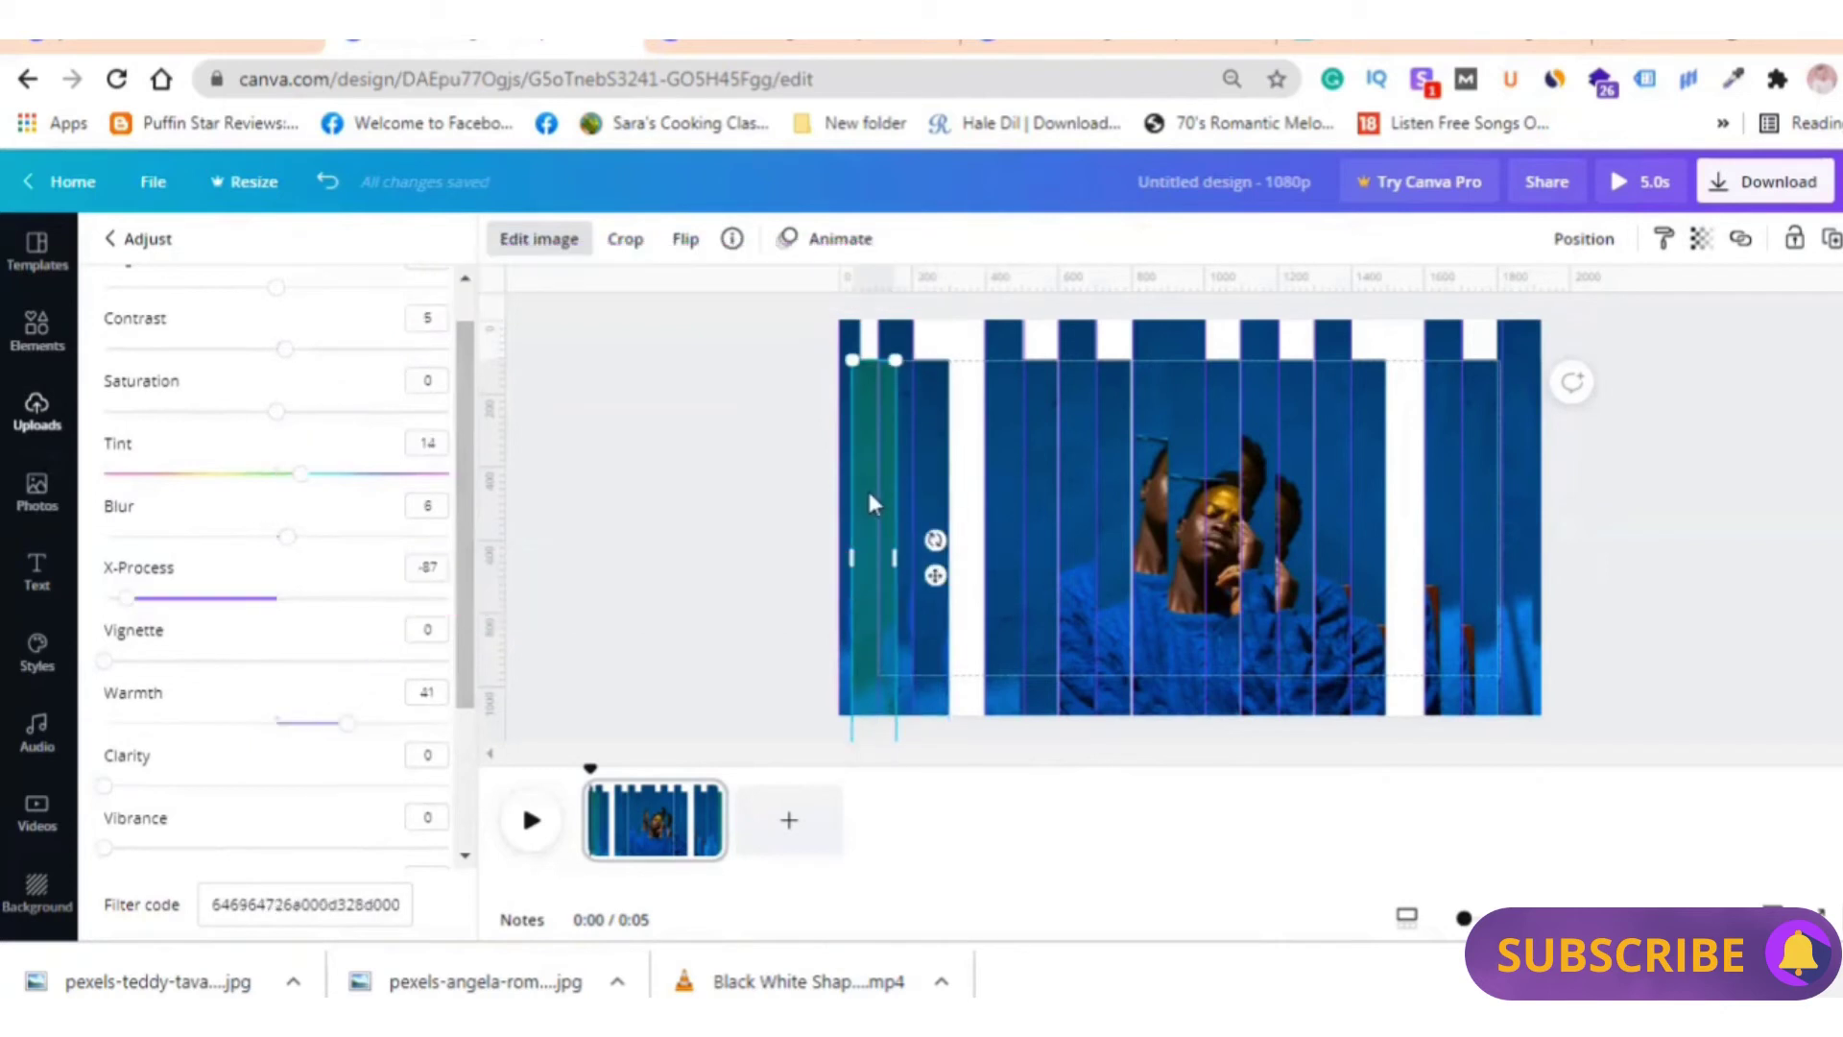
left_click(931, 490)
left_click(286, 474)
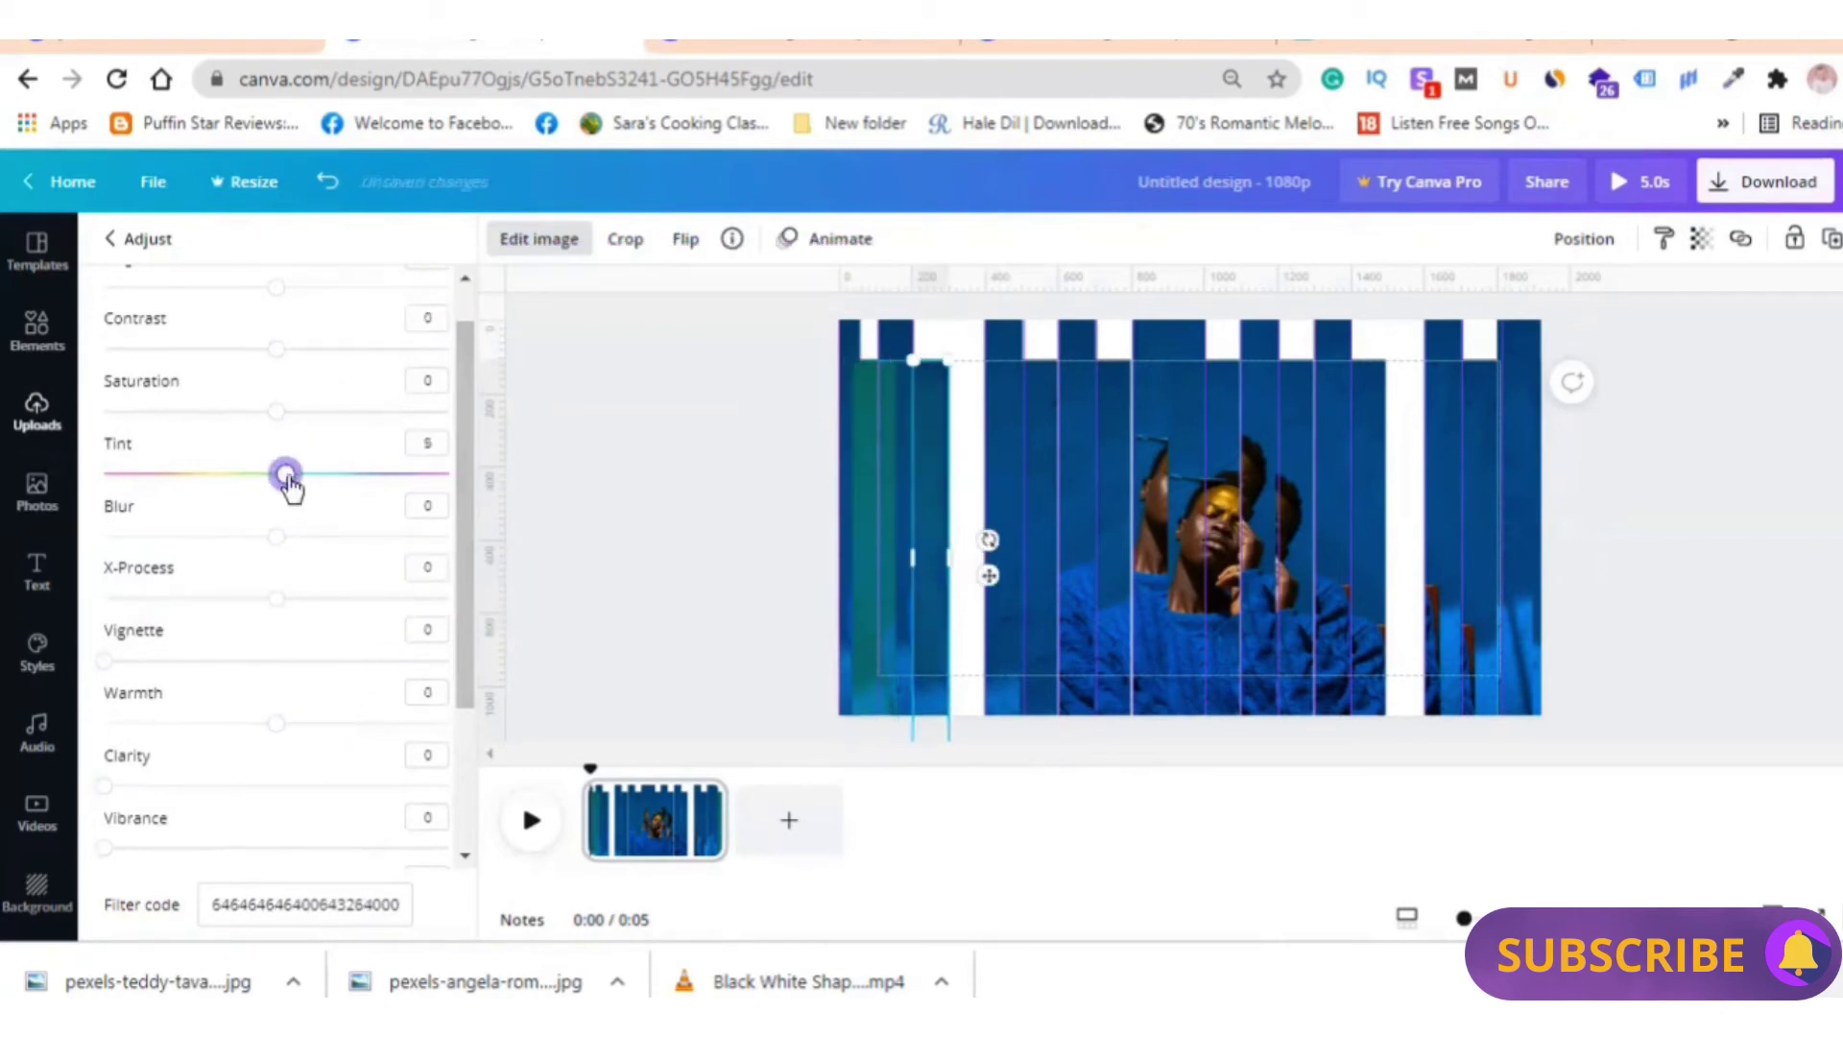
left_click(291, 538)
left_click_drag(277, 598, 134, 597)
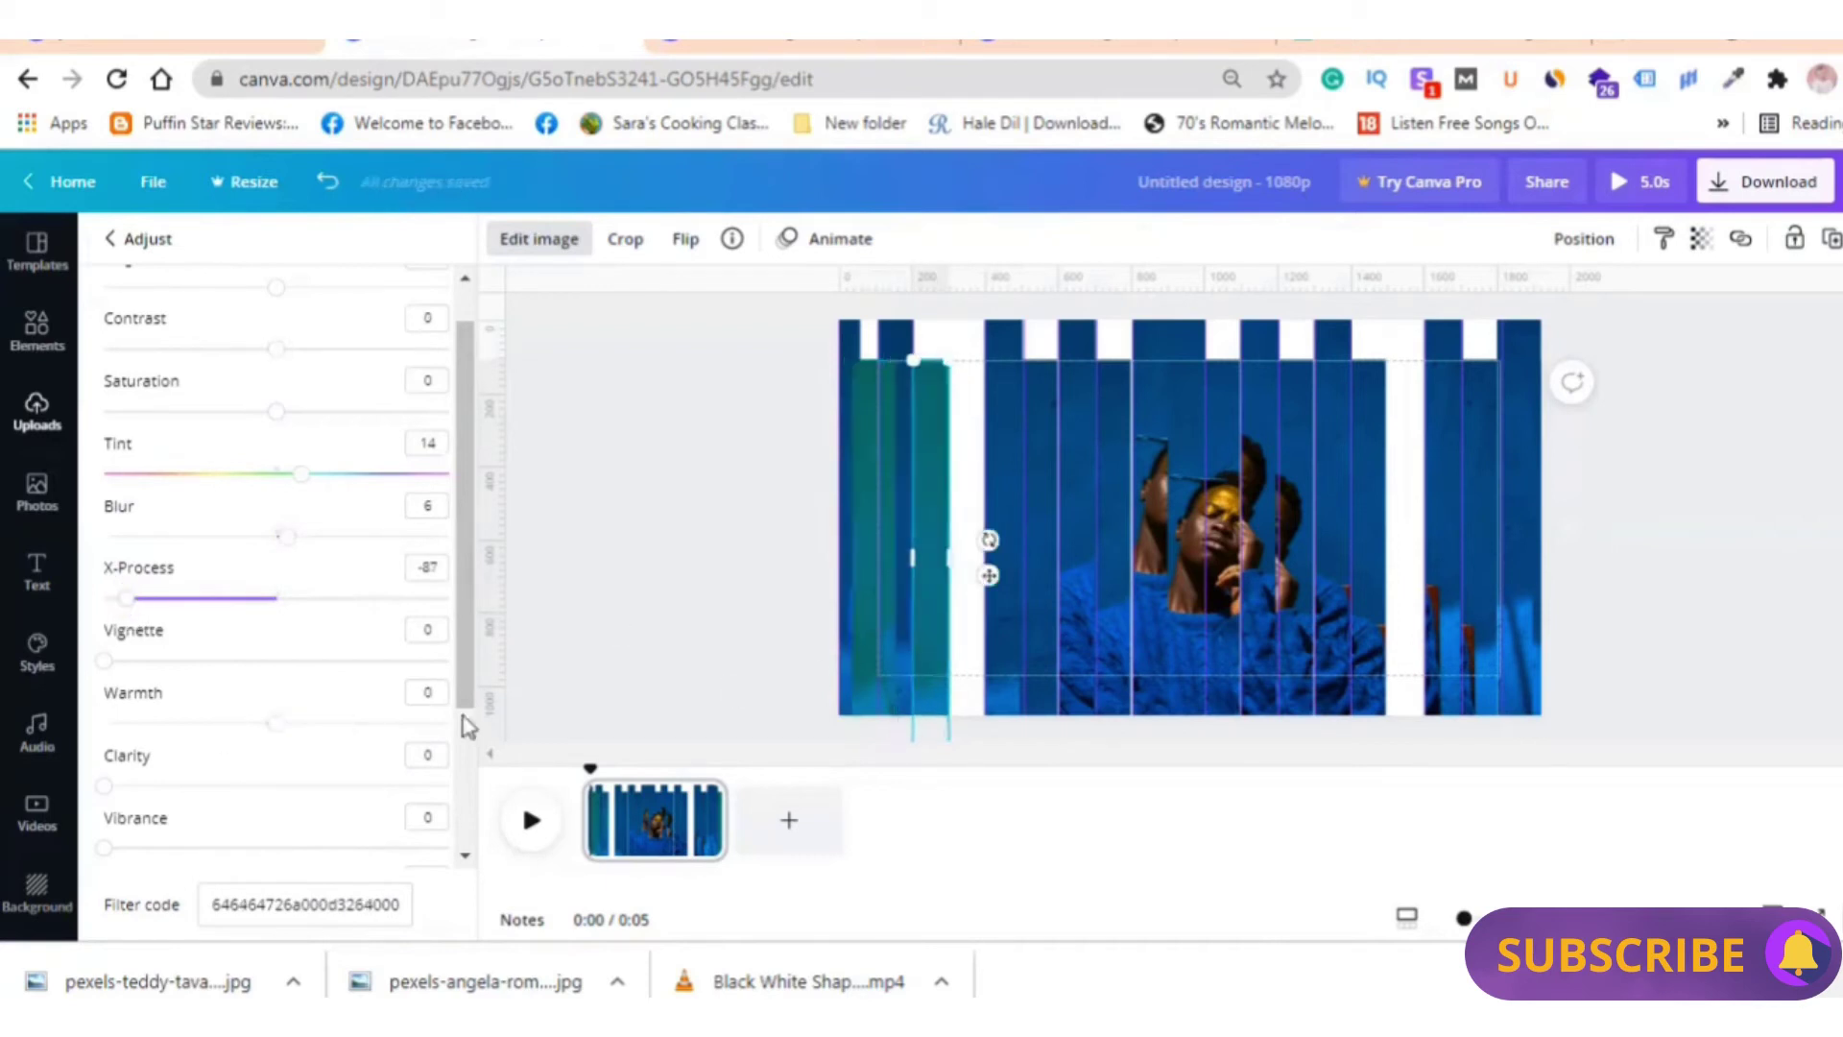
left_click_drag(278, 724, 352, 724)
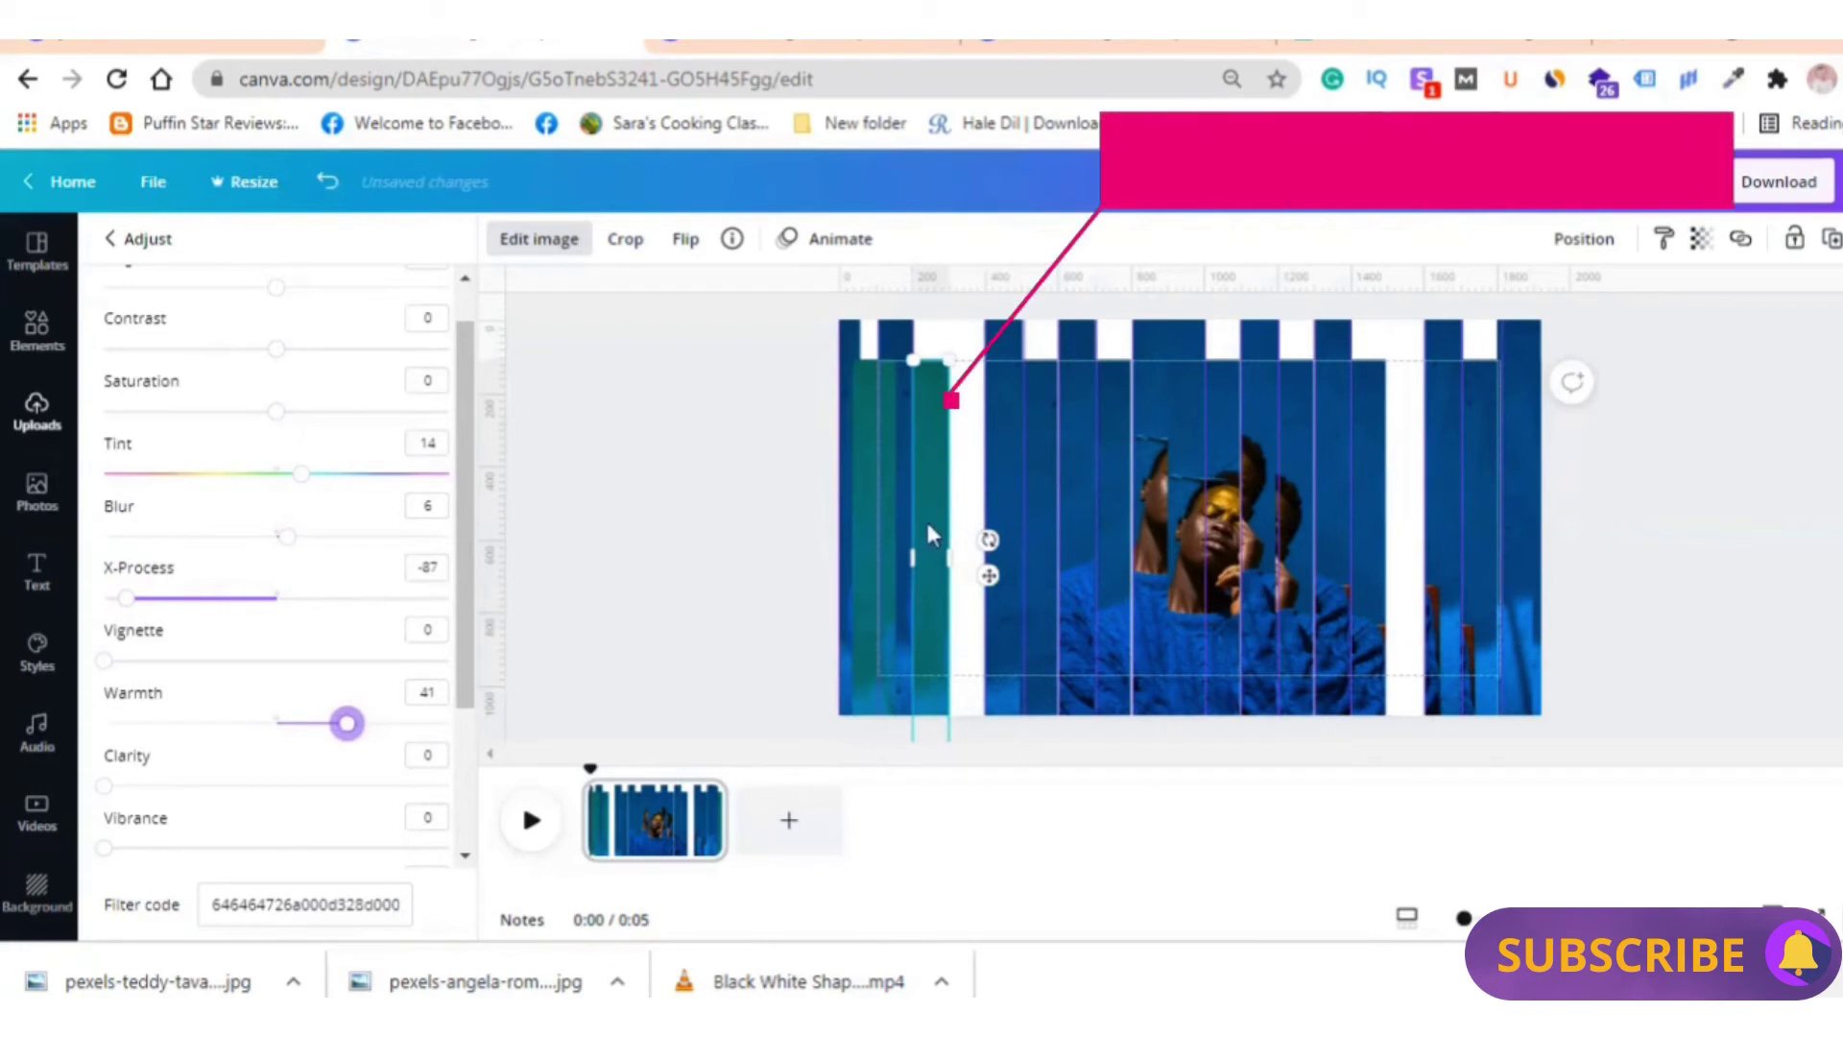
Widen the teal strip slightly and tint, blur, cross-process and warm the next strip right
left_click_drag(944, 484, 981, 508)
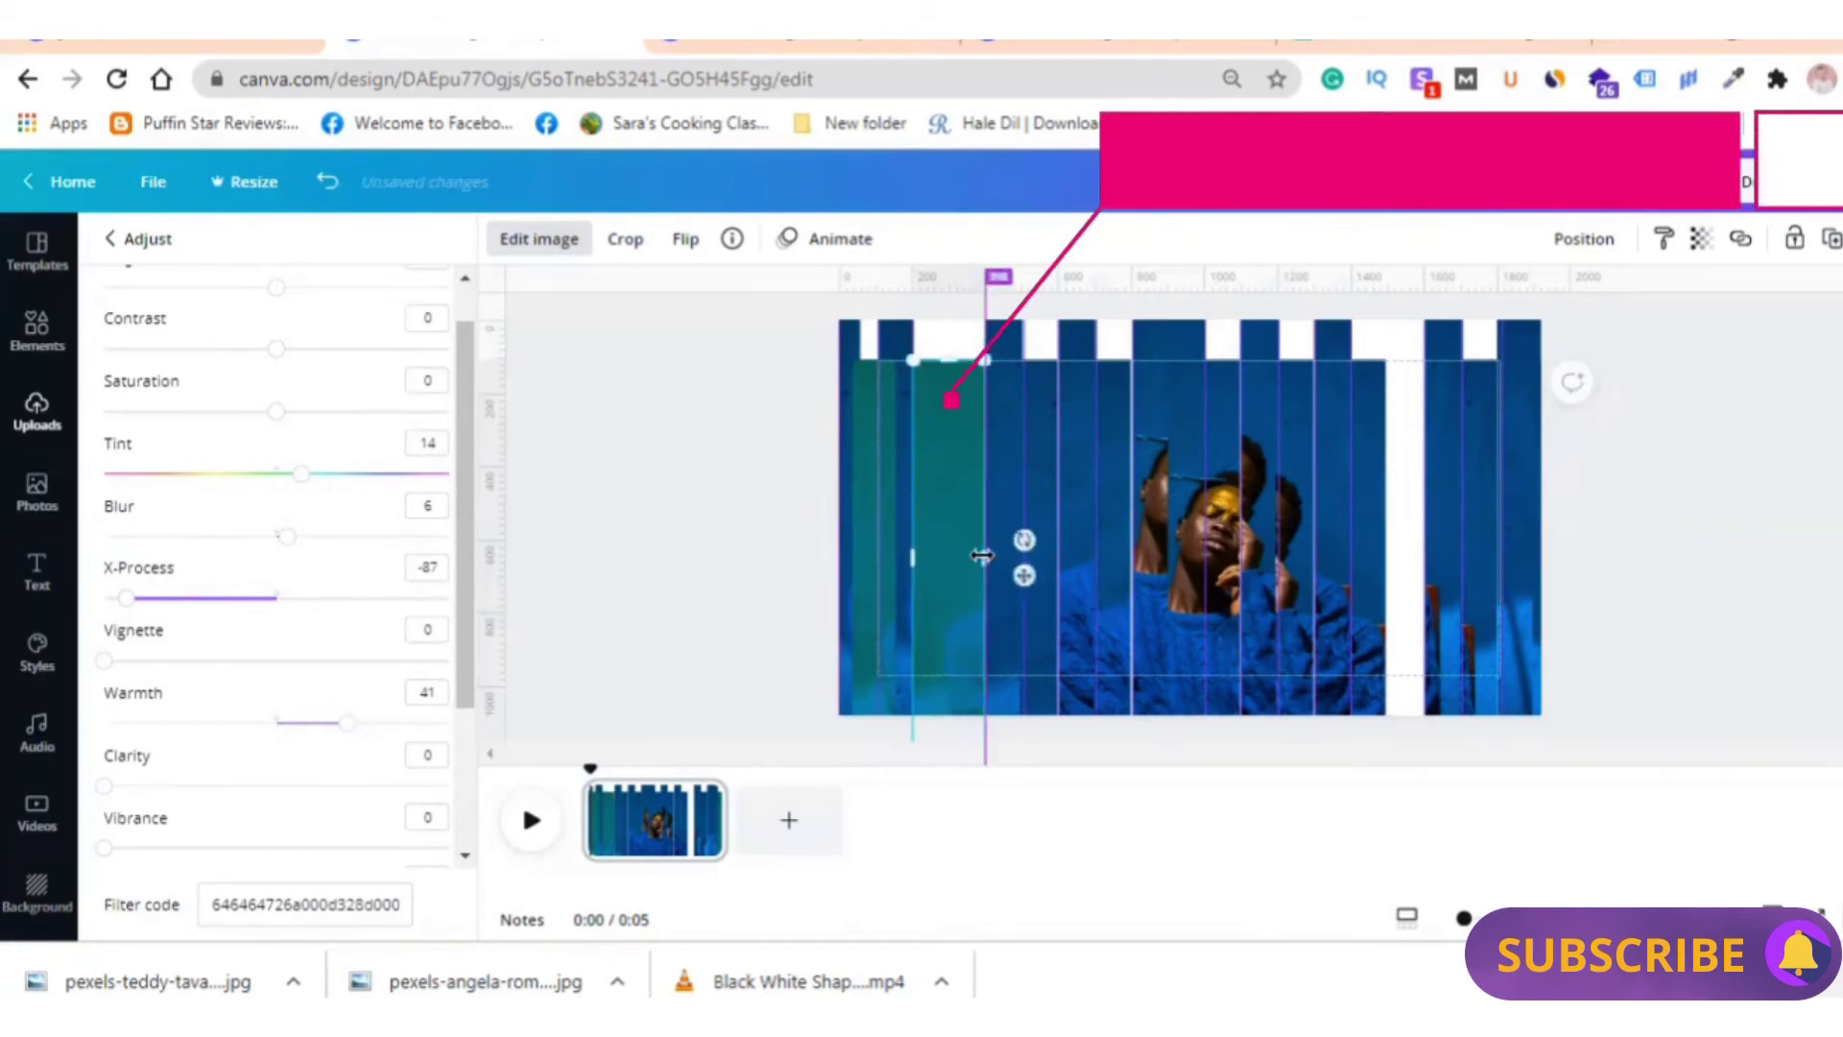
left_click(1034, 514)
left_click(291, 476)
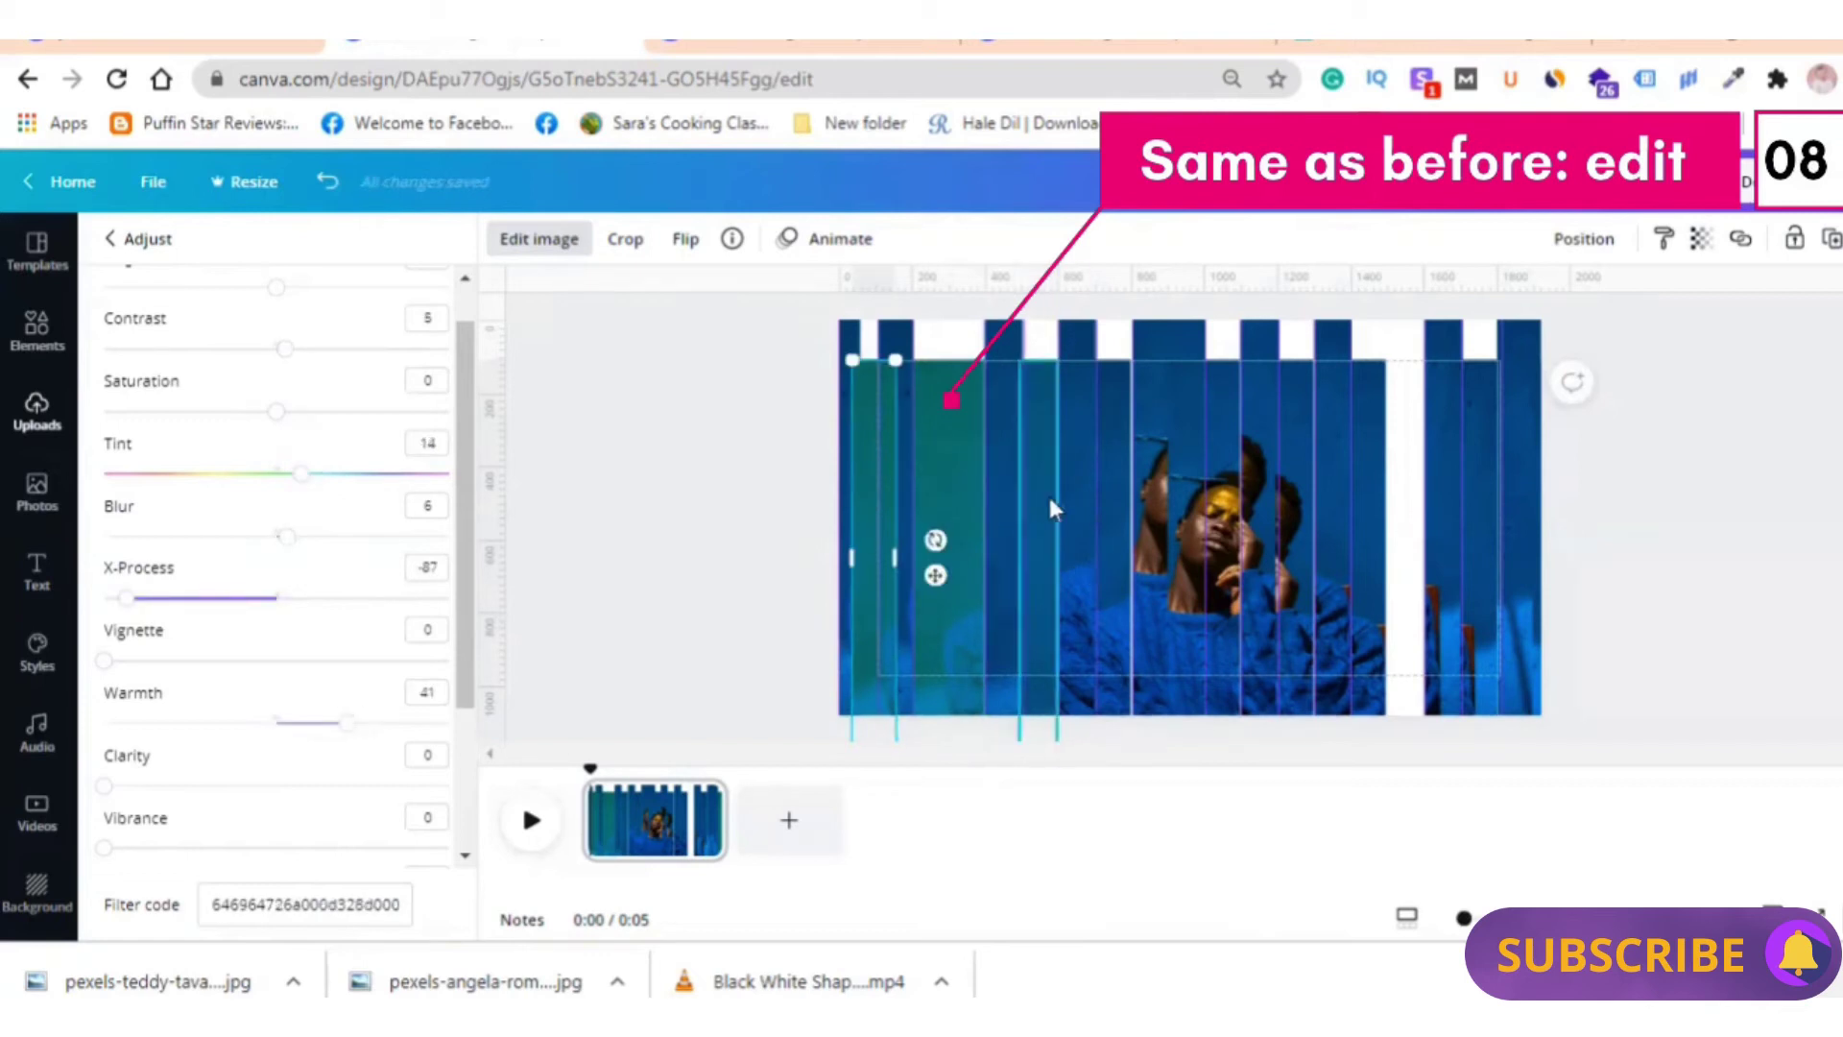
mouse_move(304, 482)
left_mouse_down()
mouse_move(294, 539)
mouse_move(125, 598)
left_mouse_up()
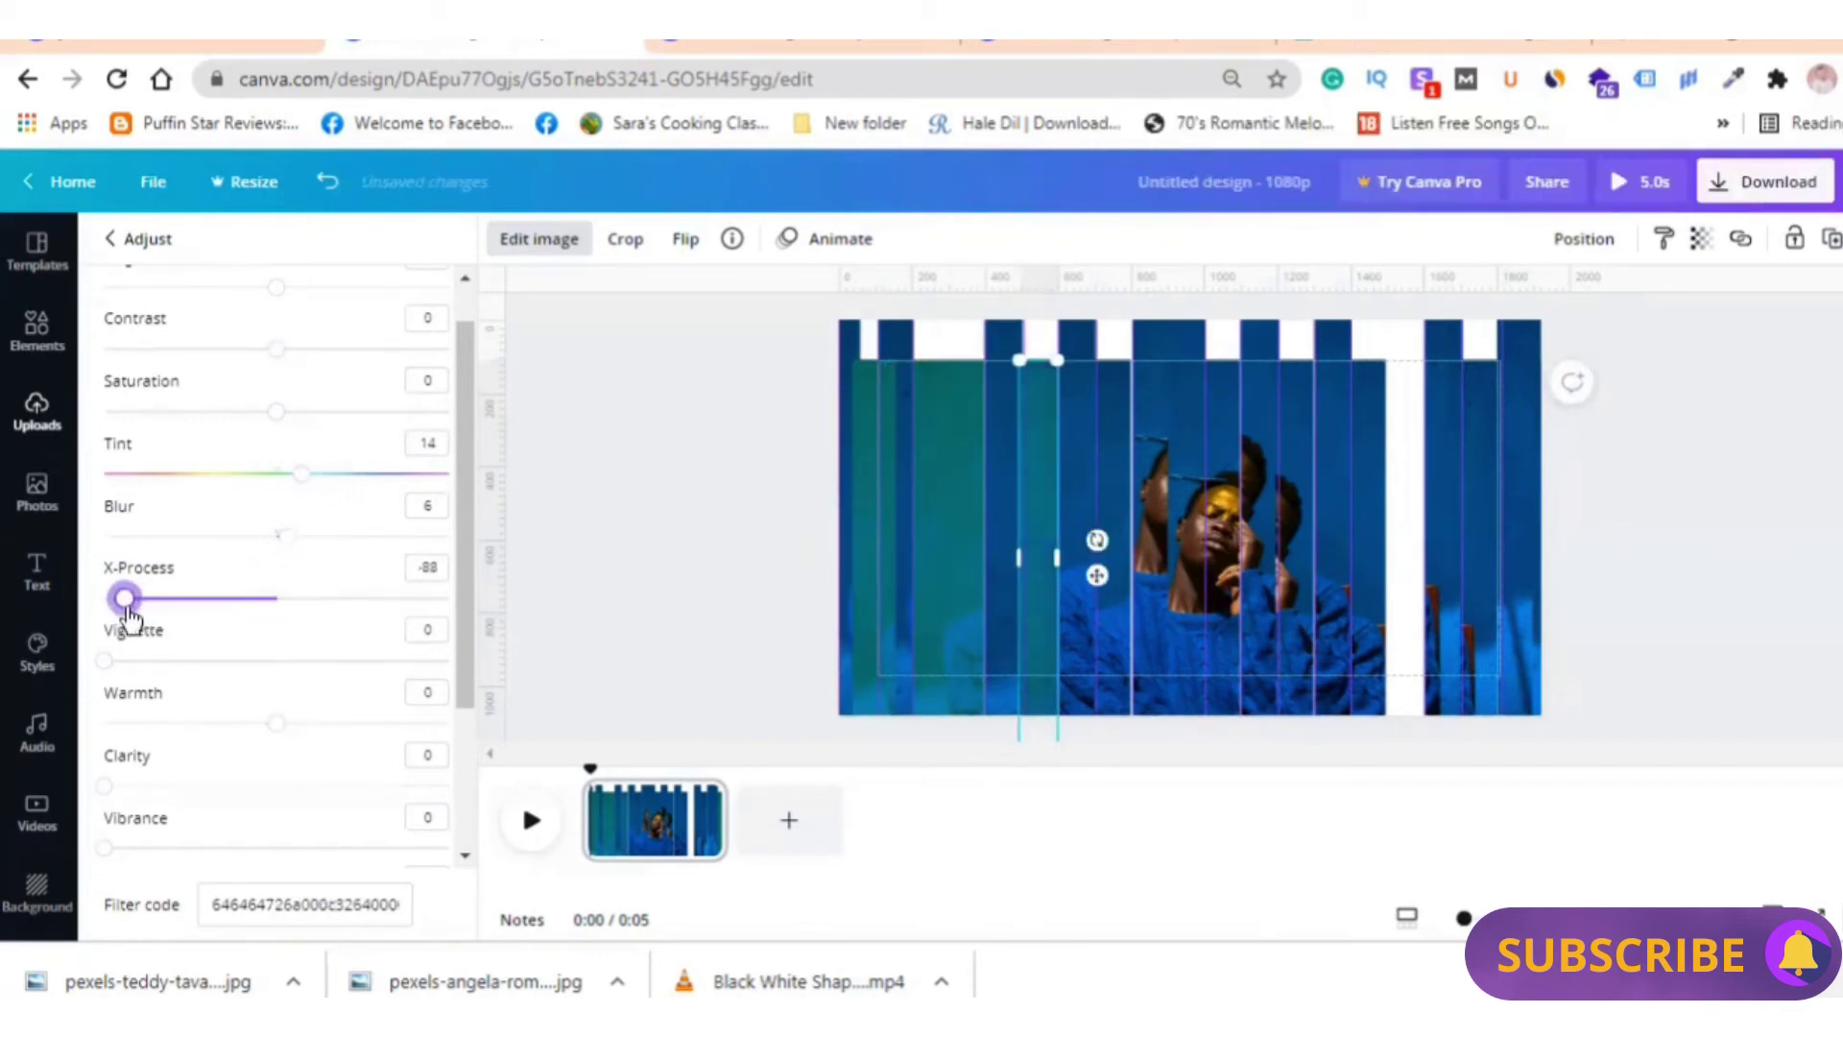
mouse_move(277, 724)
left_mouse_down()
mouse_move(415, 727)
mouse_move(366, 729)
left_mouse_up()
Apply the teal tint, blur, X-Process and warmth adjustments to a strip nearer the face
left_click(926, 611)
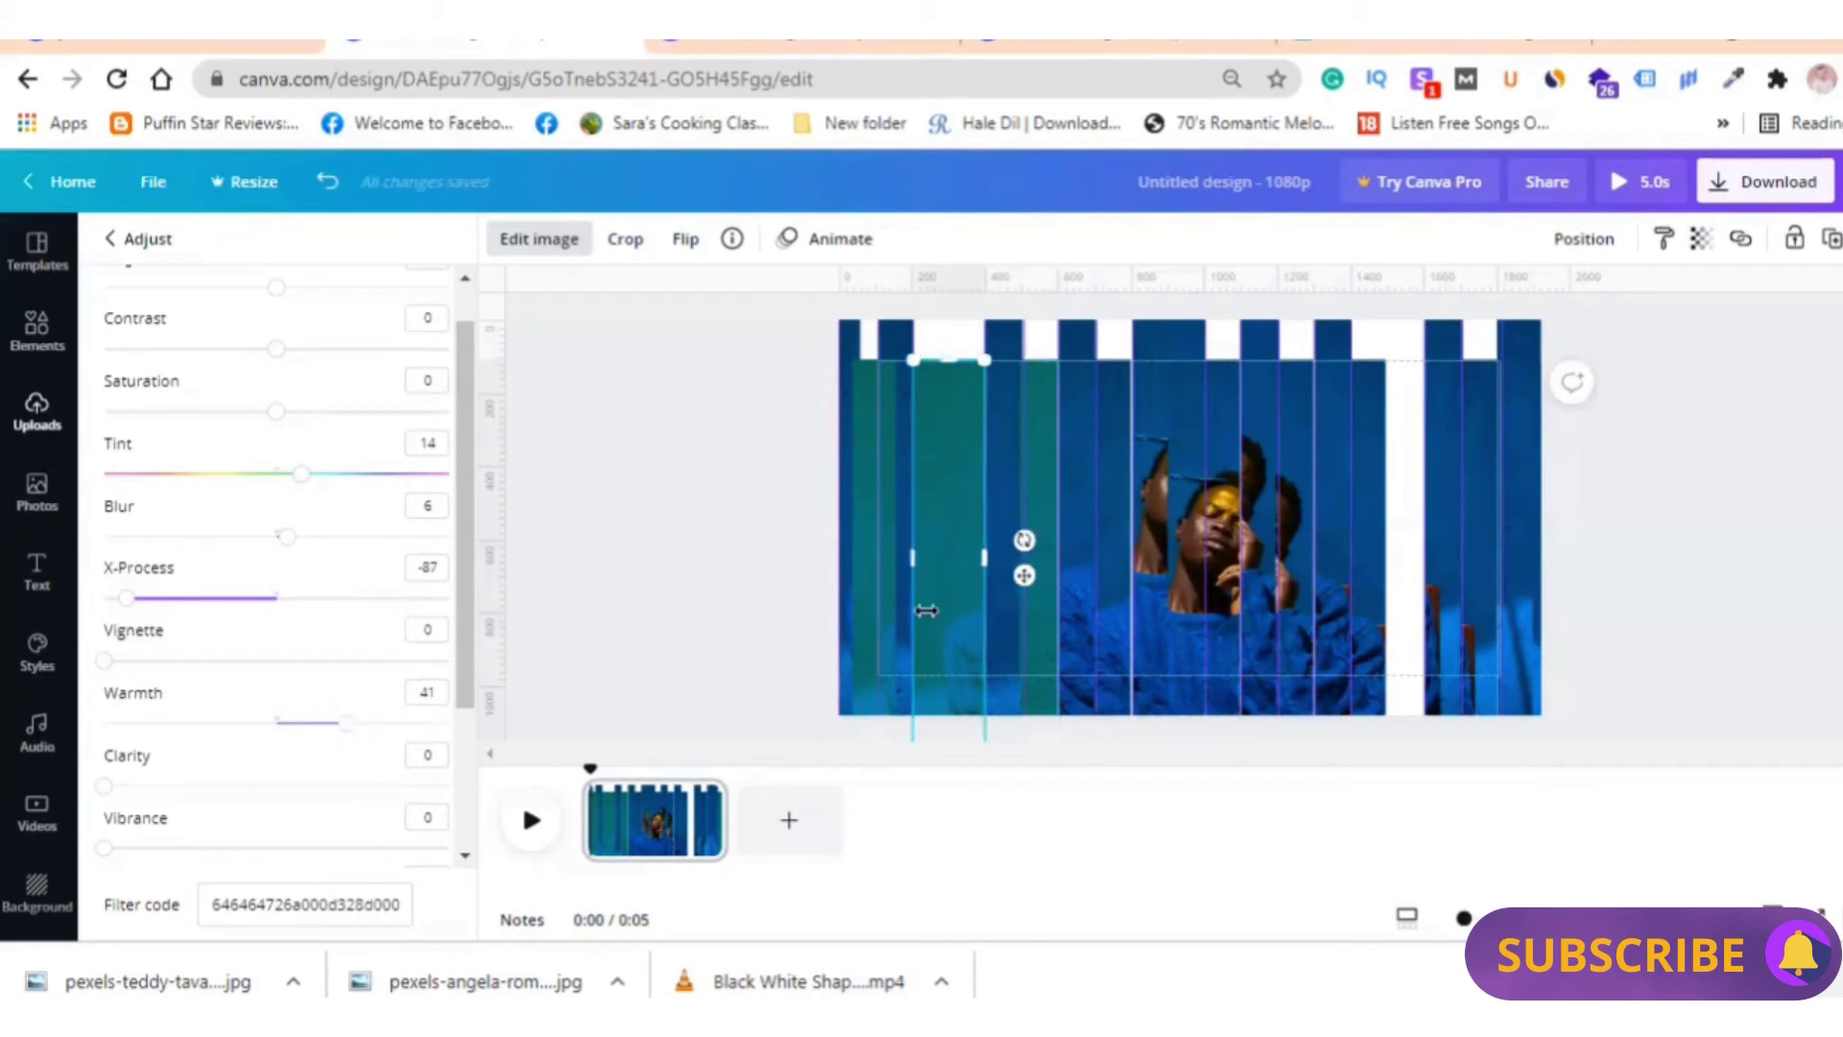
left_click(1042, 638)
left_click(1120, 607)
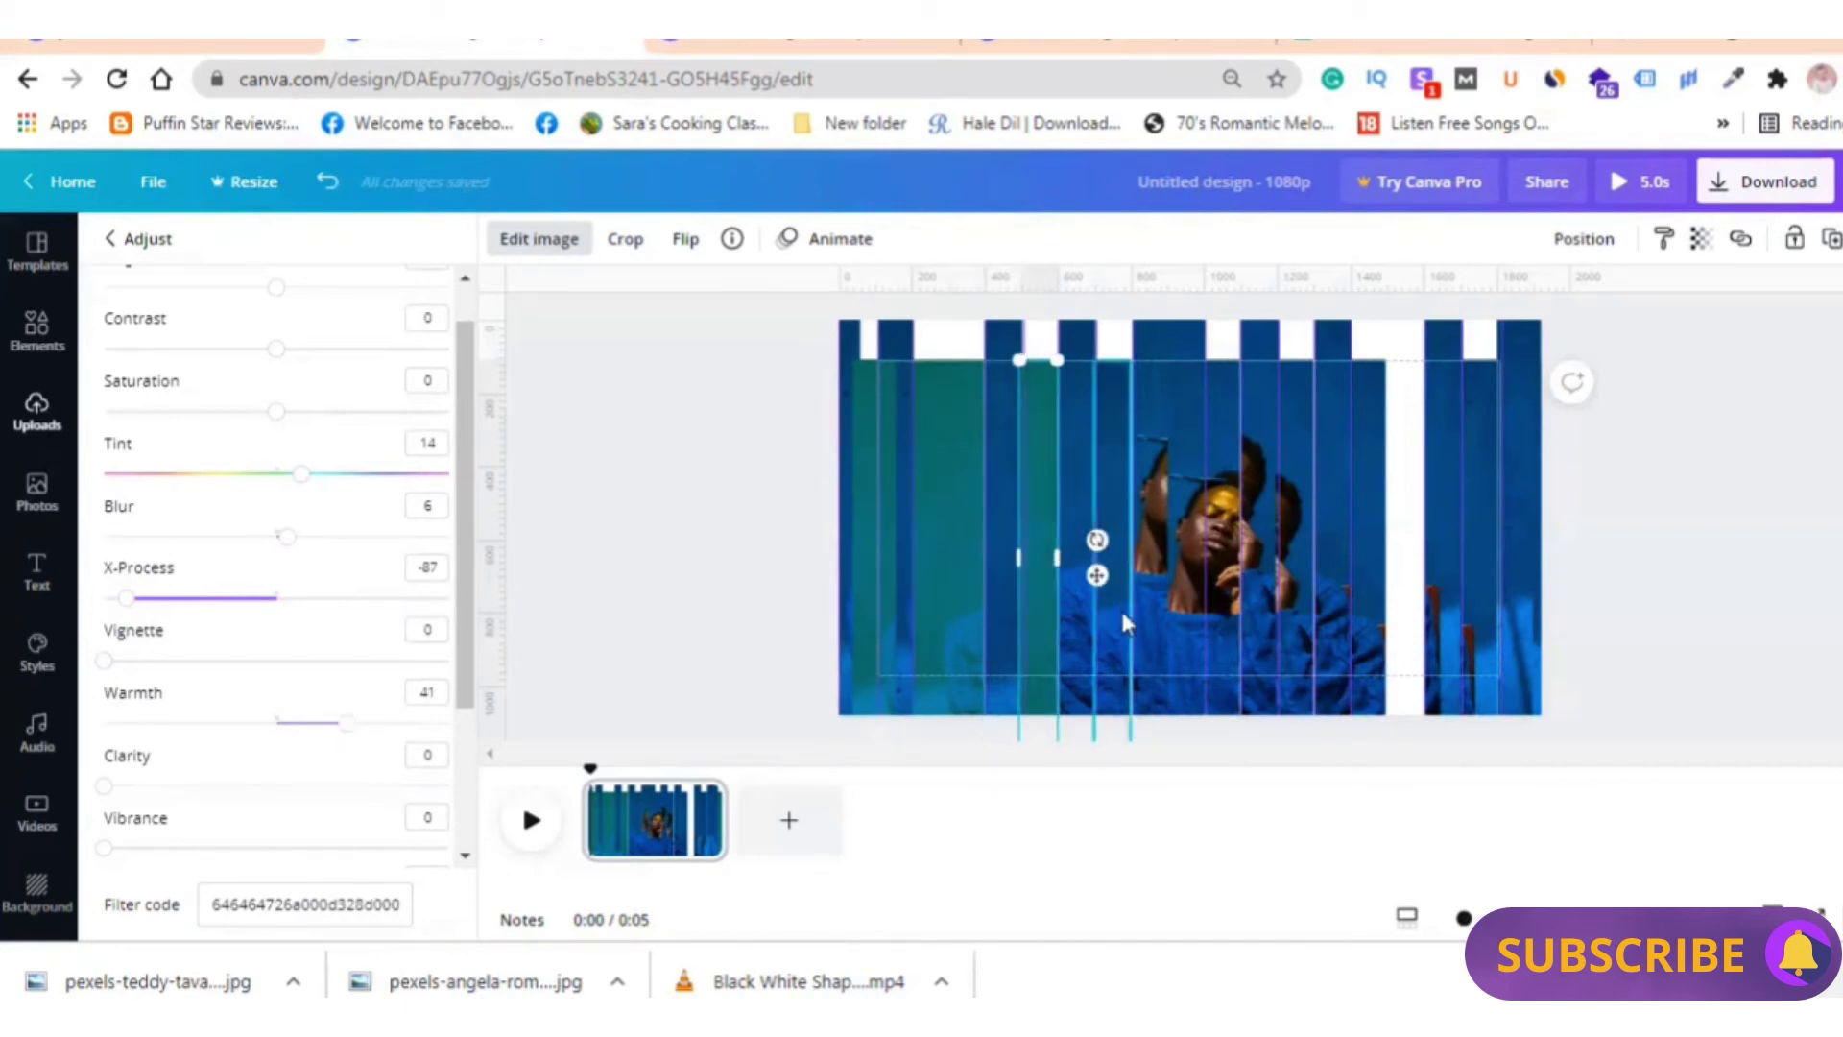
mouse_move(272, 488)
left_mouse_down()
mouse_move(317, 484)
mouse_move(302, 475)
left_mouse_up()
left_click_drag(277, 536, 286, 536)
left_click_drag(277, 598, 150, 597)
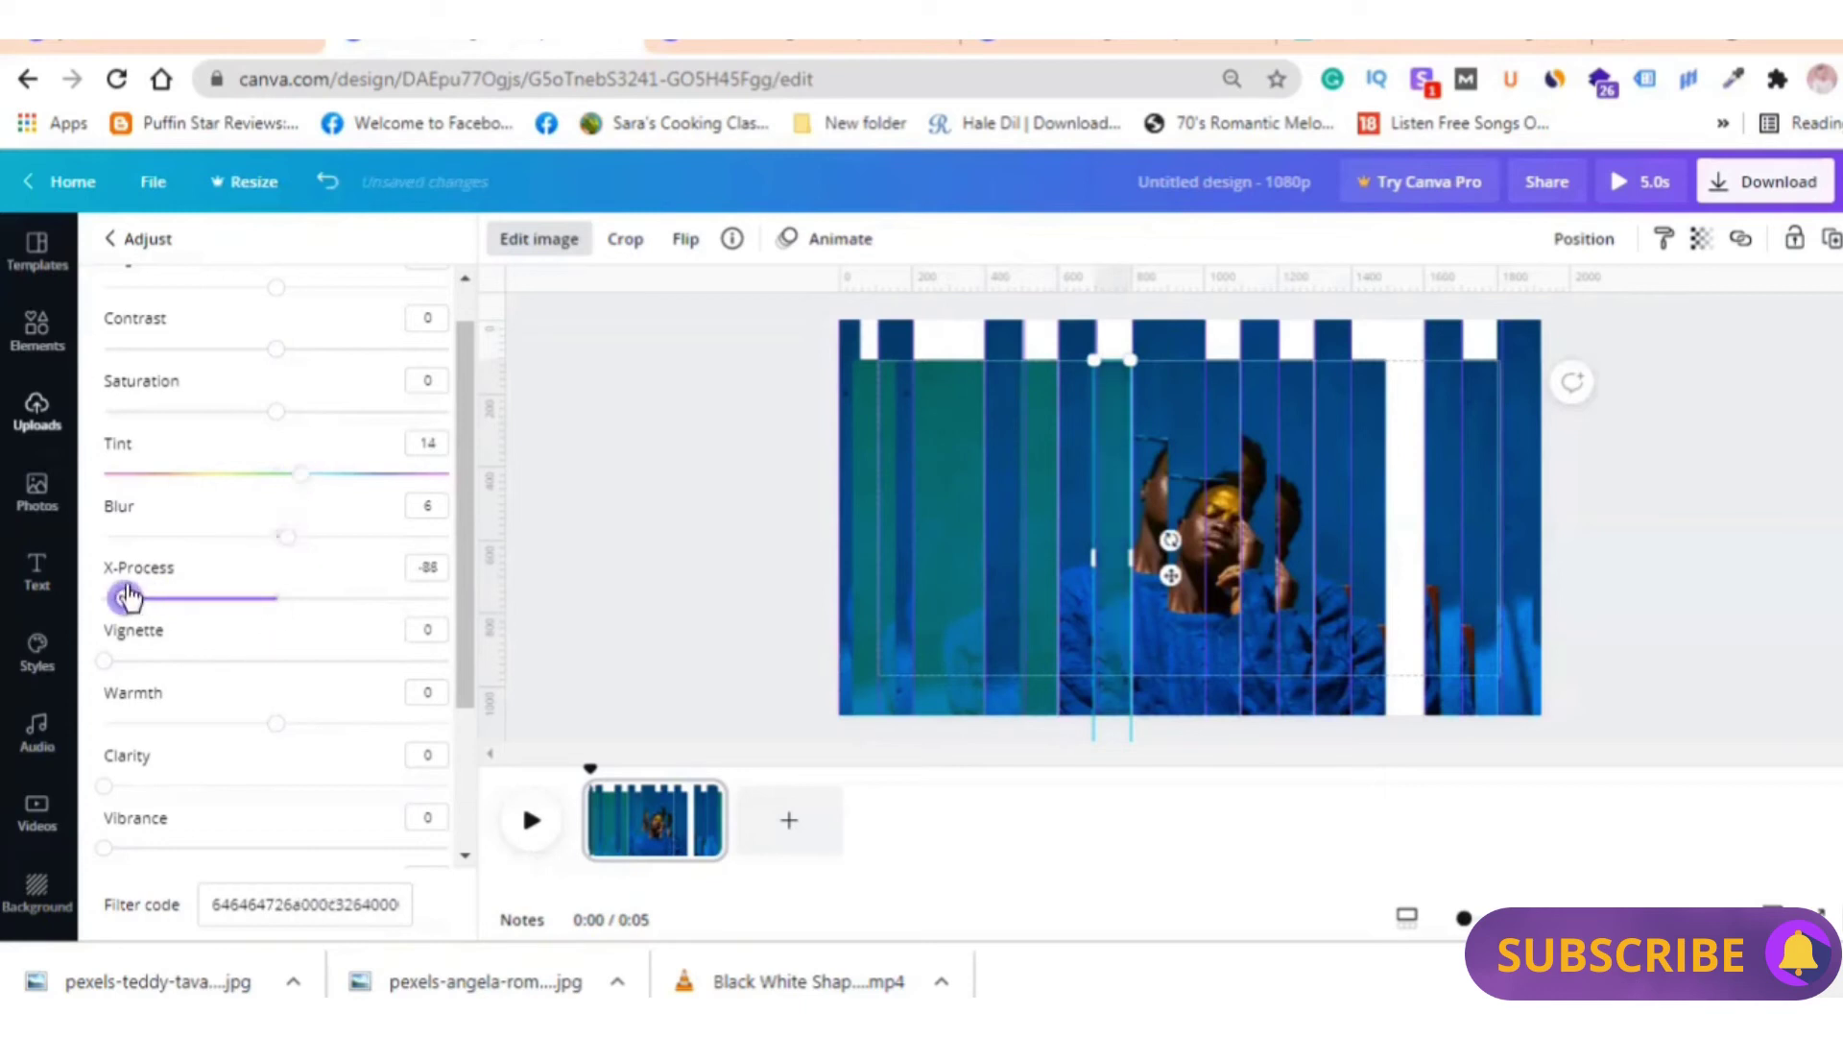
mouse_move(277, 722)
left_mouse_down()
mouse_move(366, 724)
mouse_move(345, 722)
left_mouse_up()
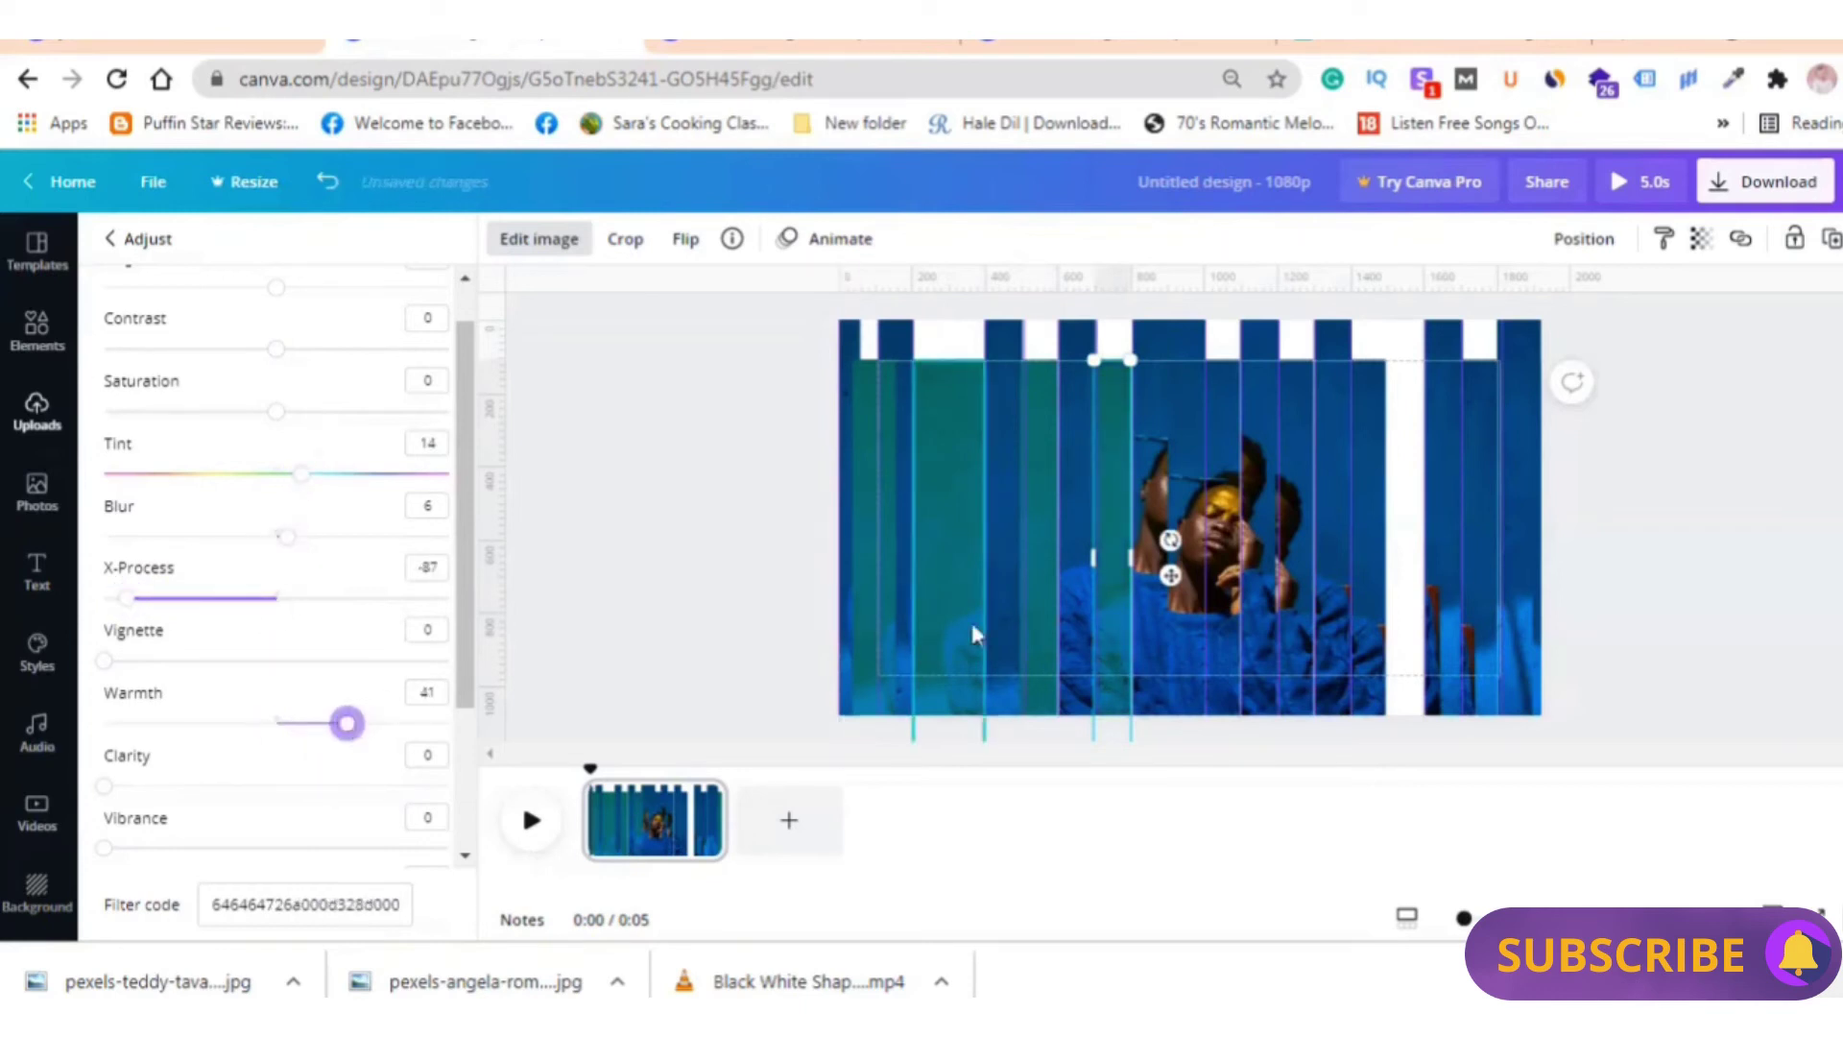
Tint two more strips right of the face teal with blur, X-Process and warmth
left_click(1183, 628)
left_click(1257, 612)
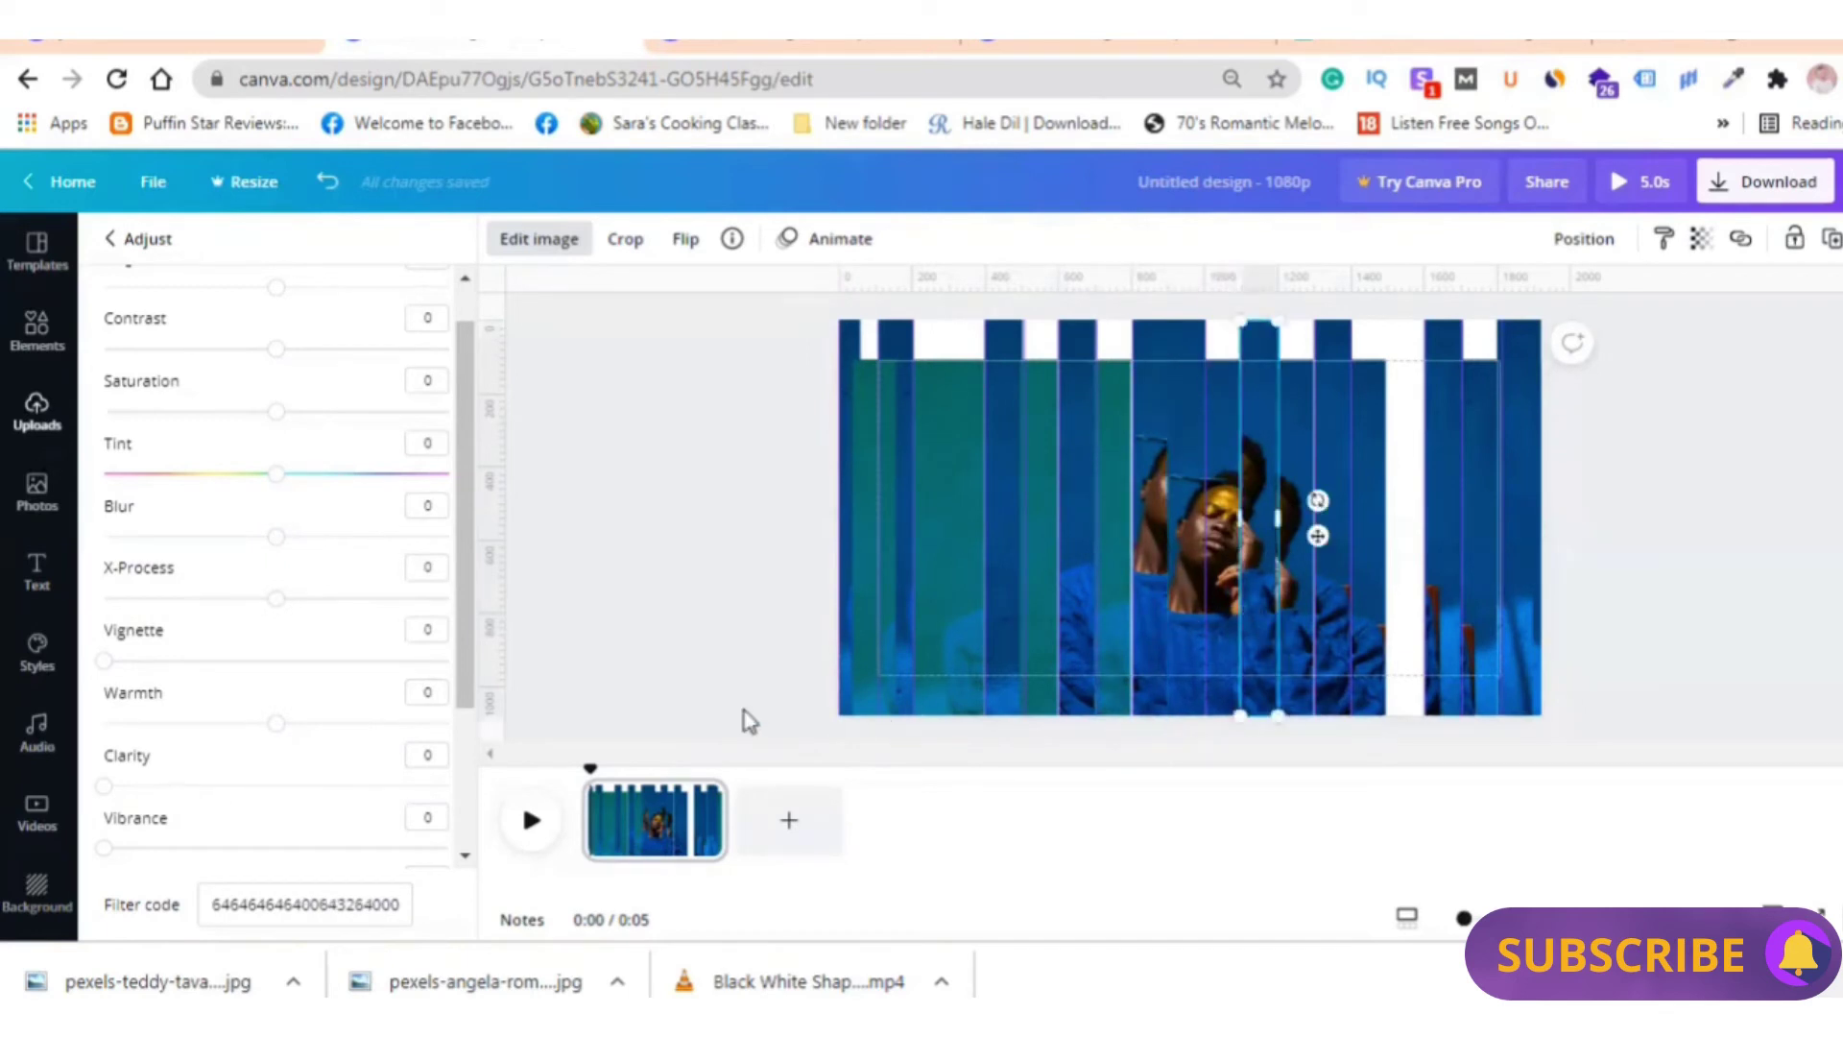
left_click_drag(276, 536, 286, 535)
left_click_drag(277, 598, 126, 598)
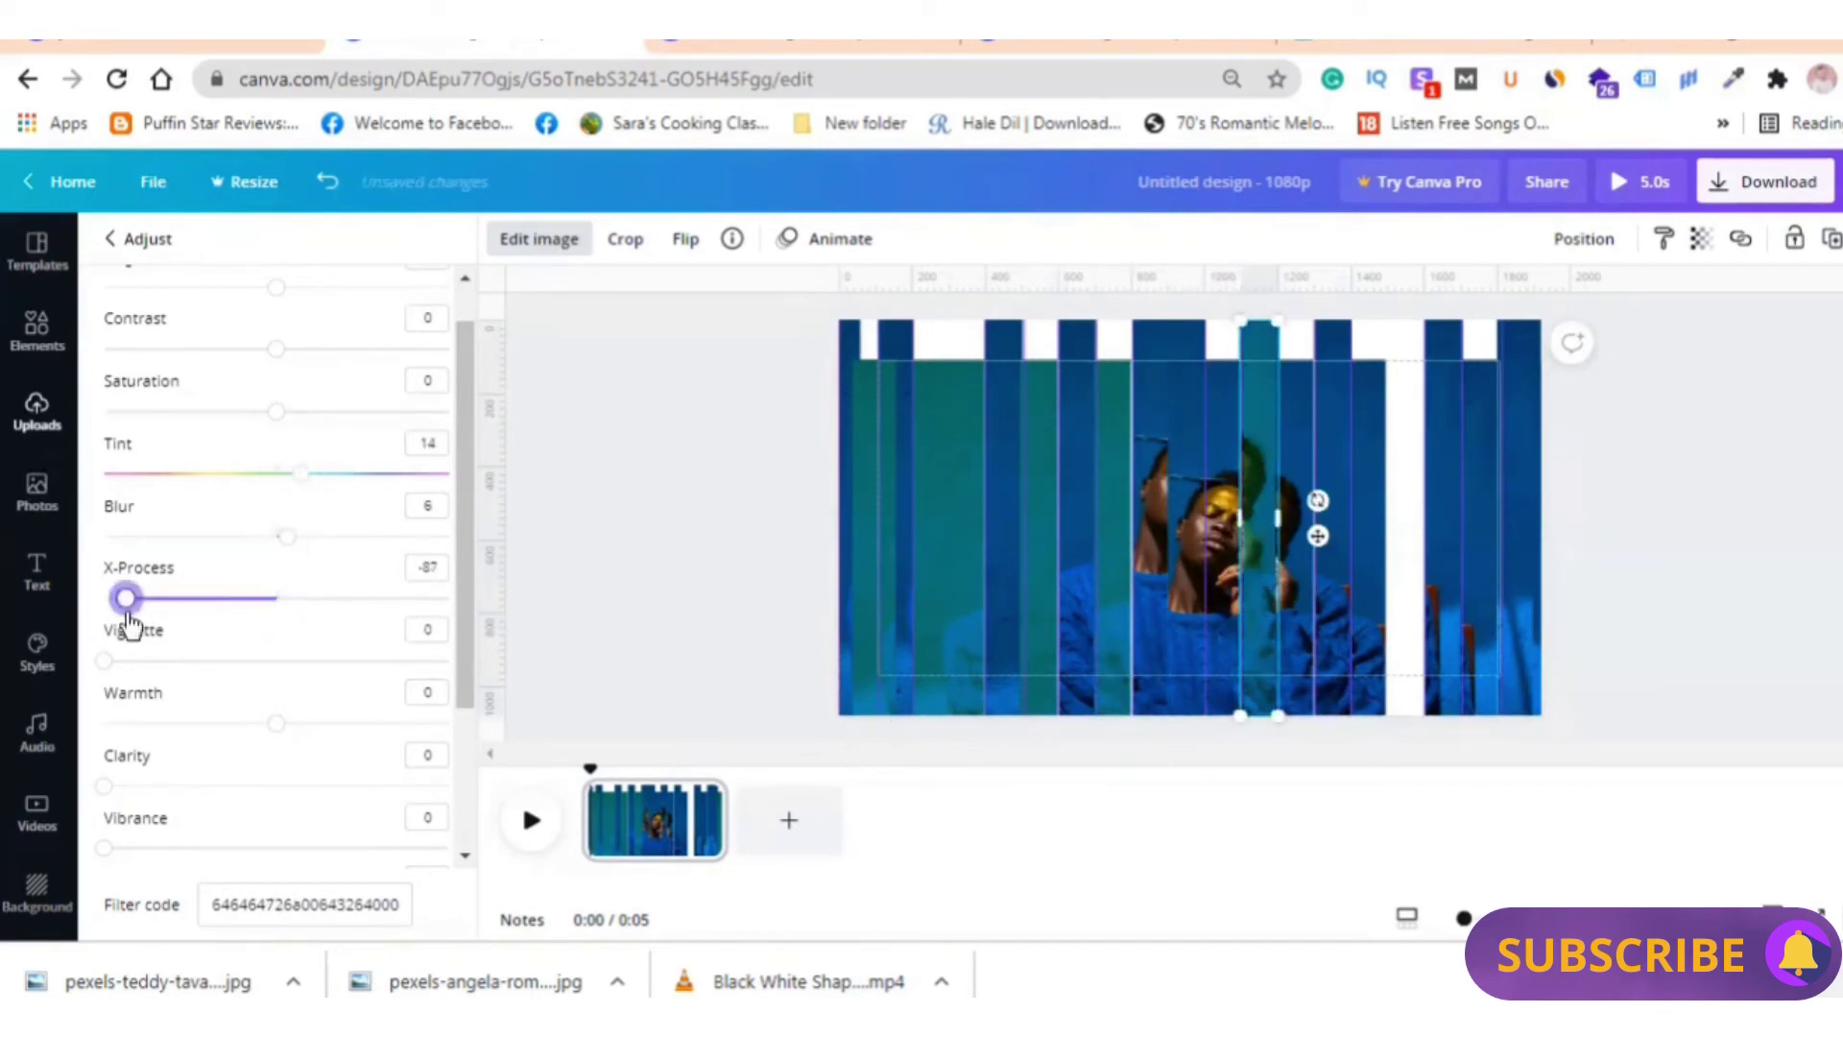
left_click_drag(275, 723, 373, 722)
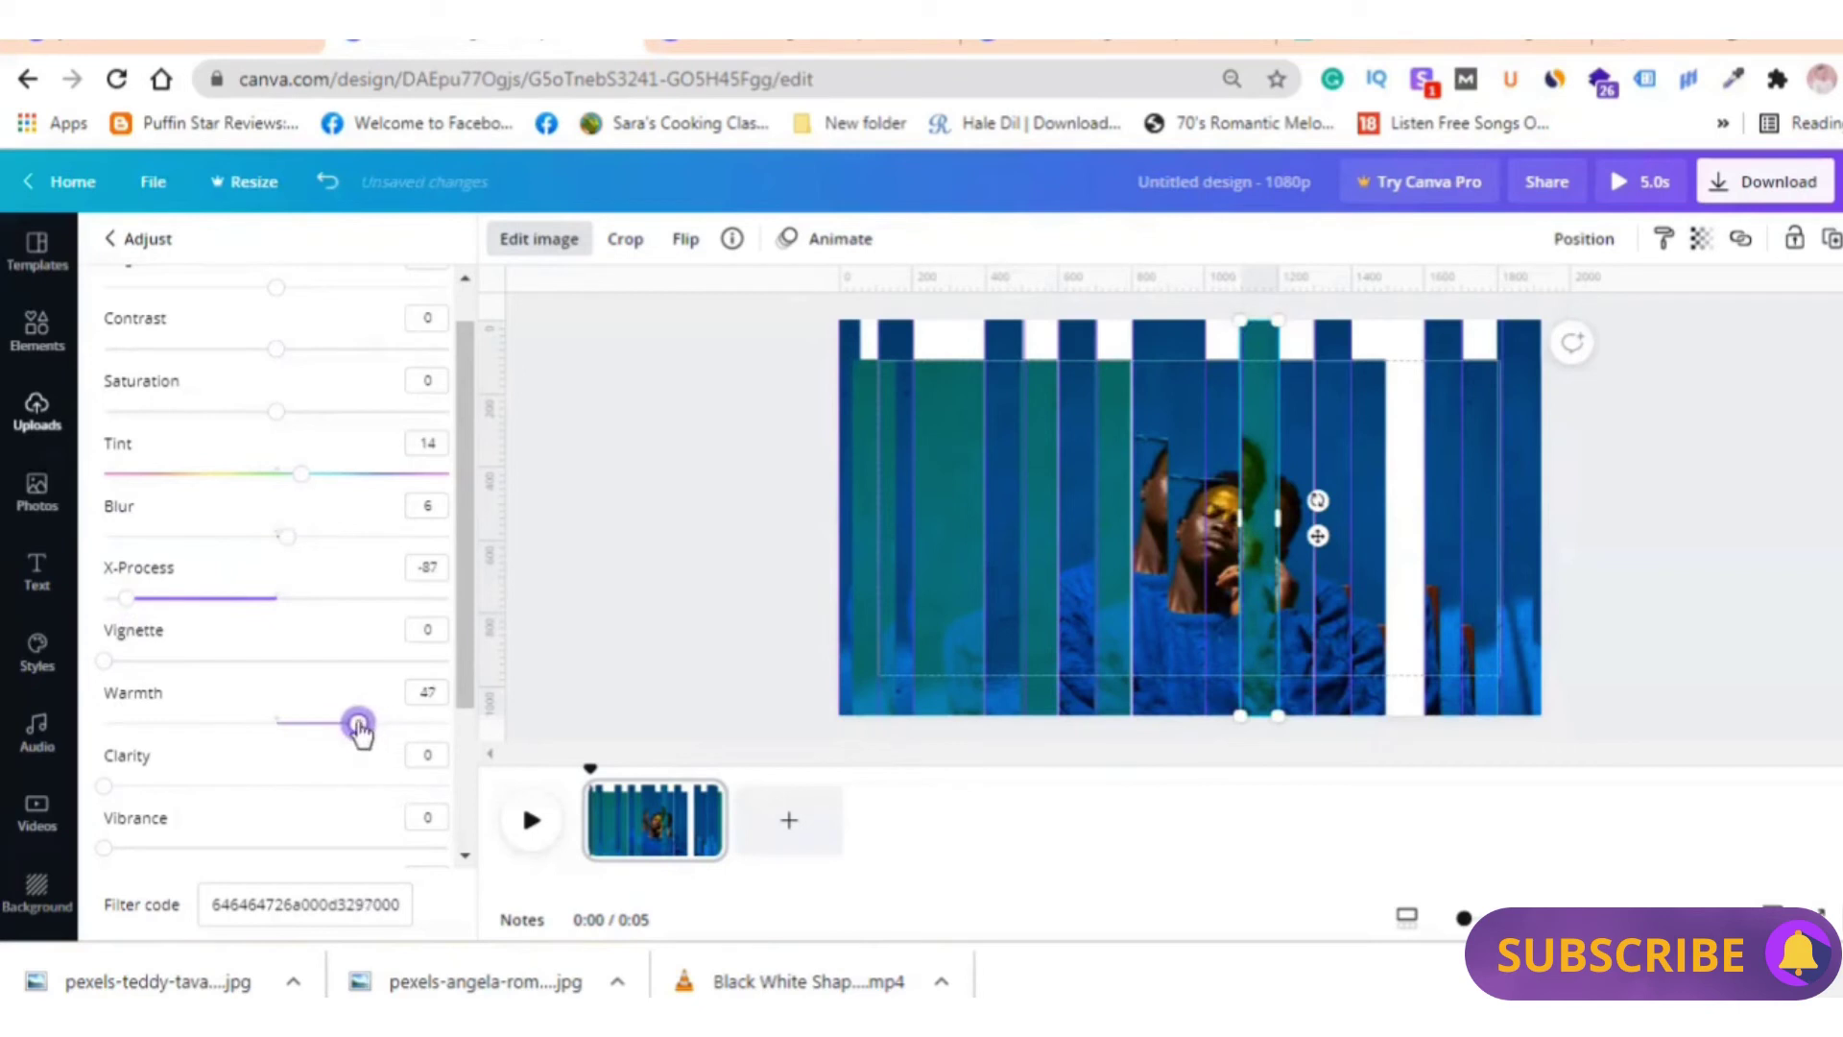
left_click(1320, 605)
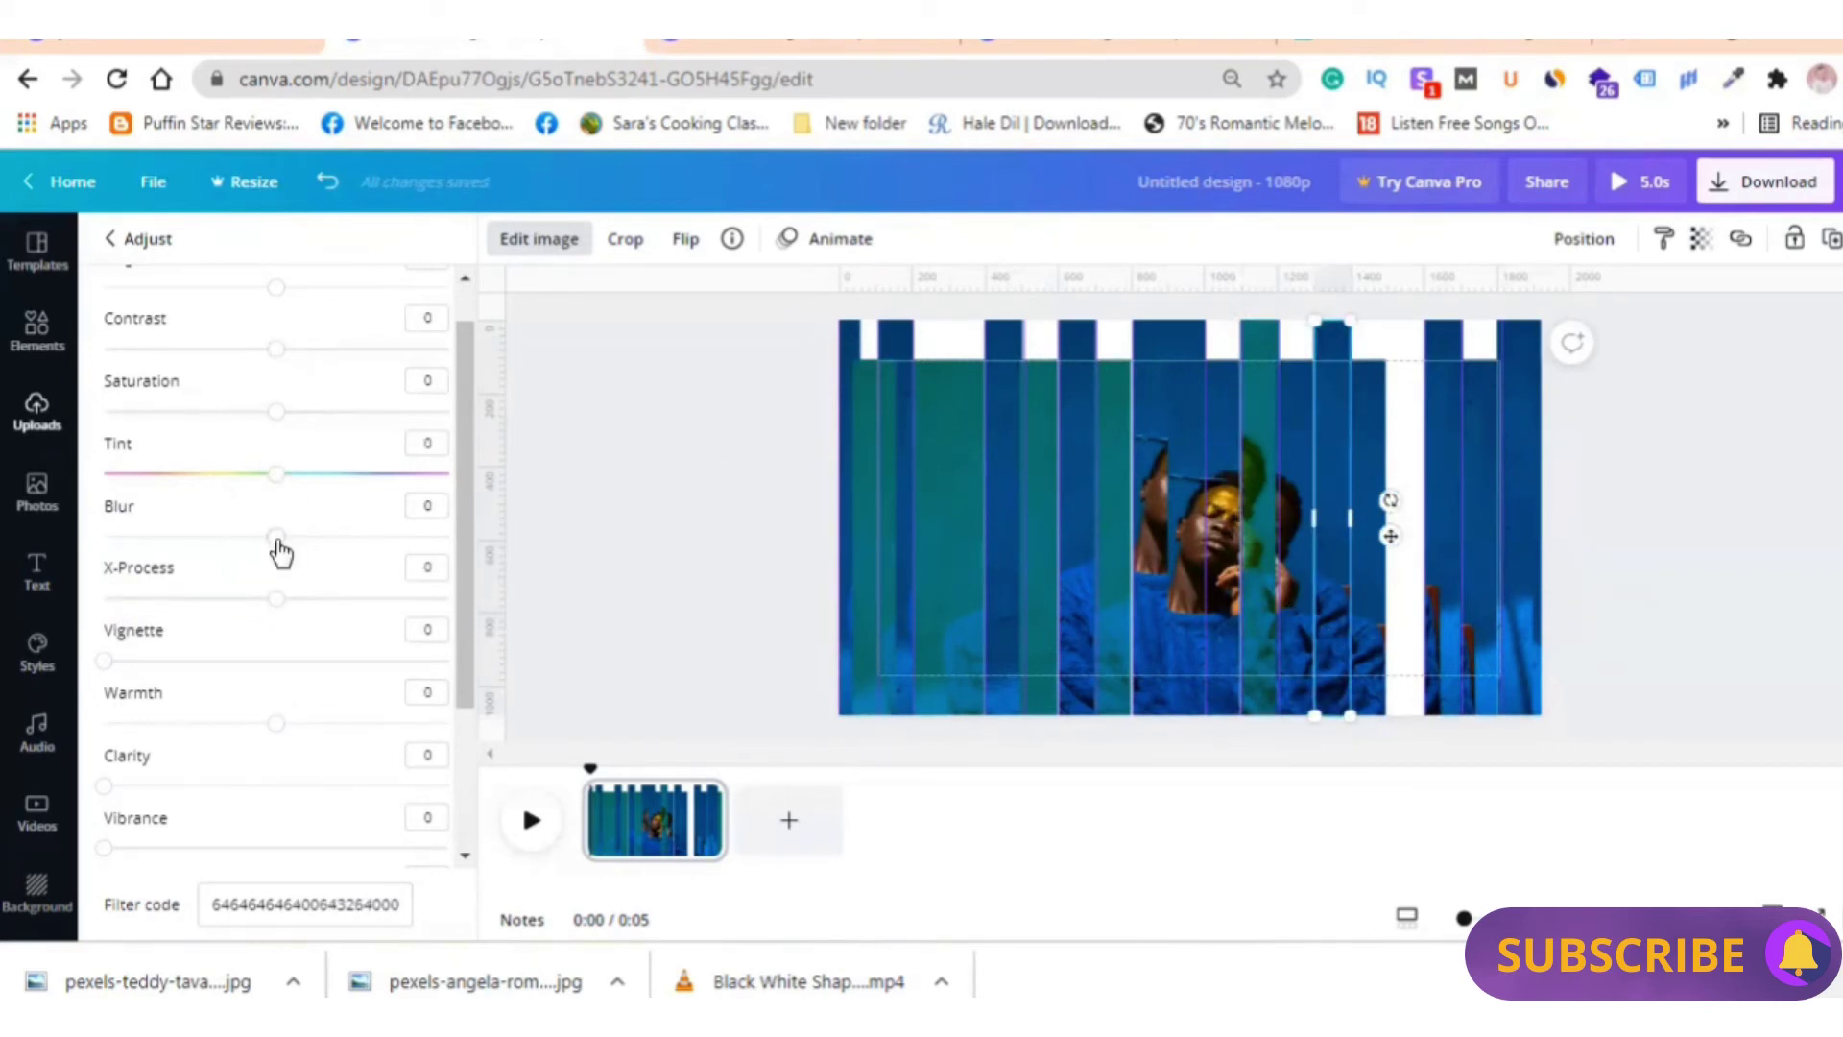
left_click_drag(276, 473, 301, 473)
left_click_drag(276, 535, 128, 599)
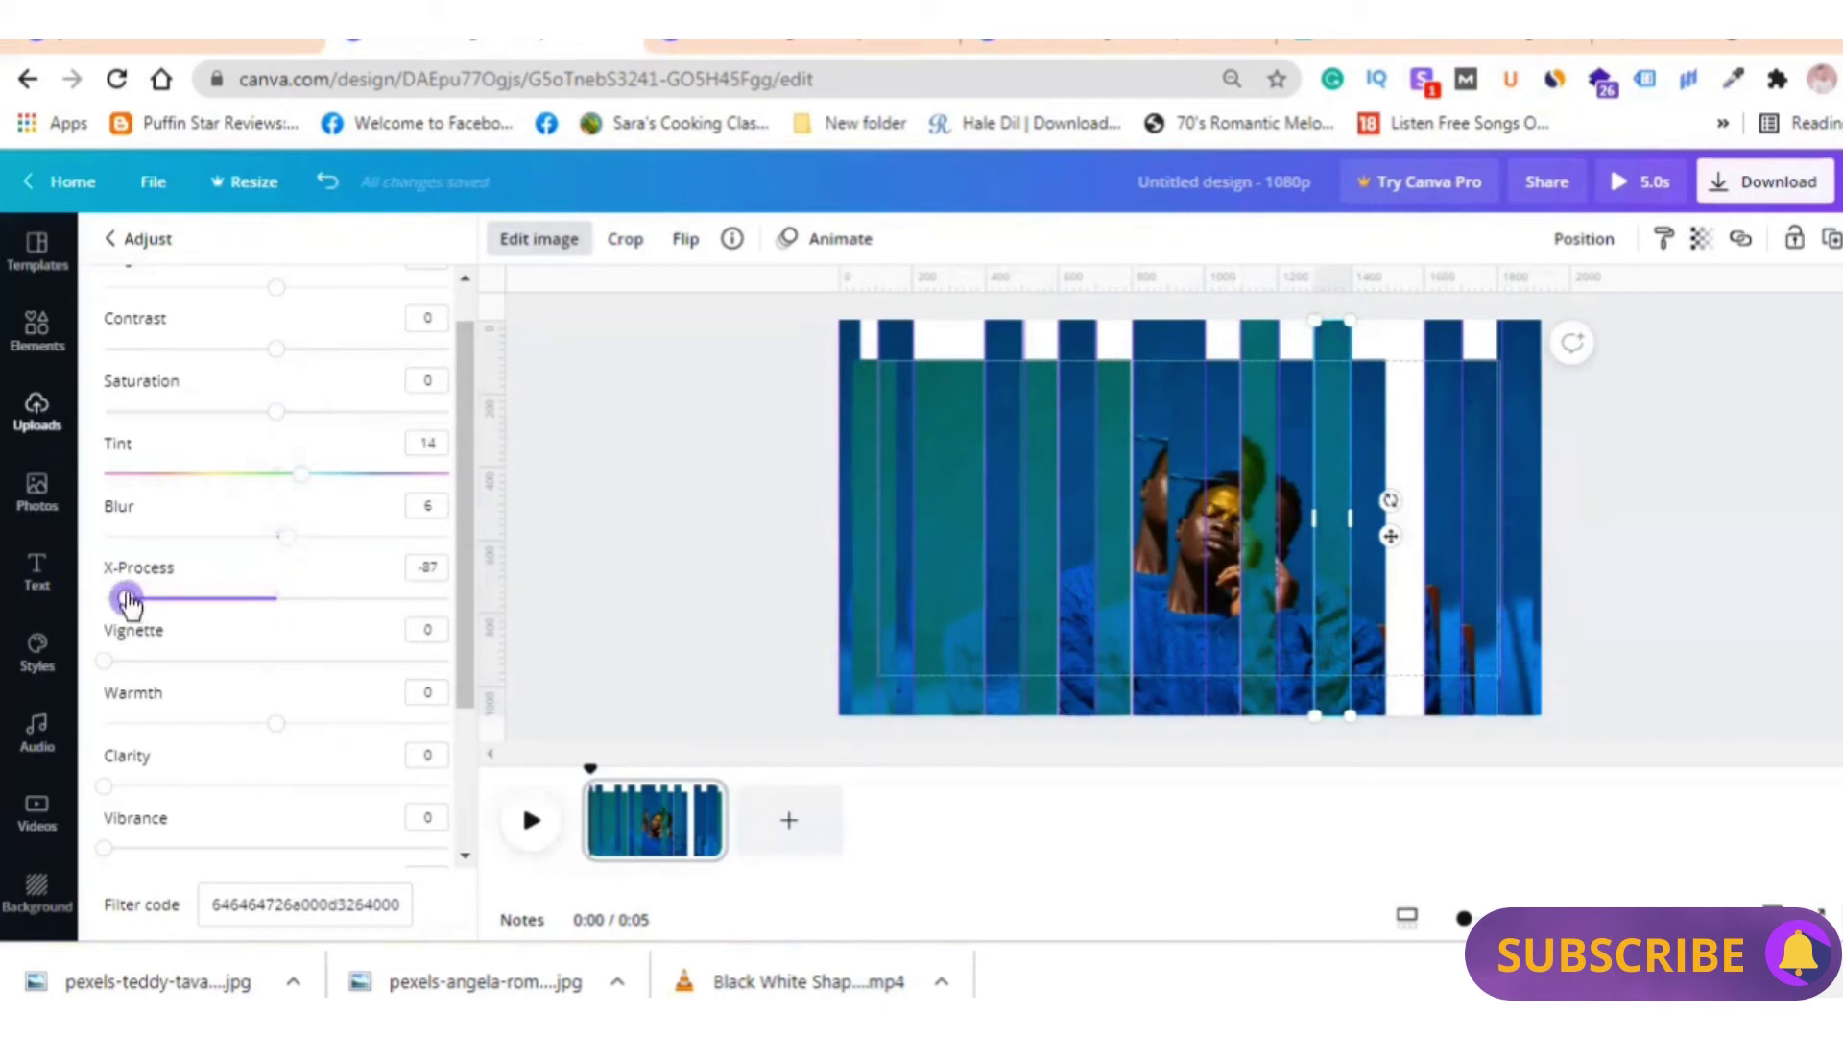
Tint a strip near the right edge teal and widen a strip to fill the right gap
key("Tab")
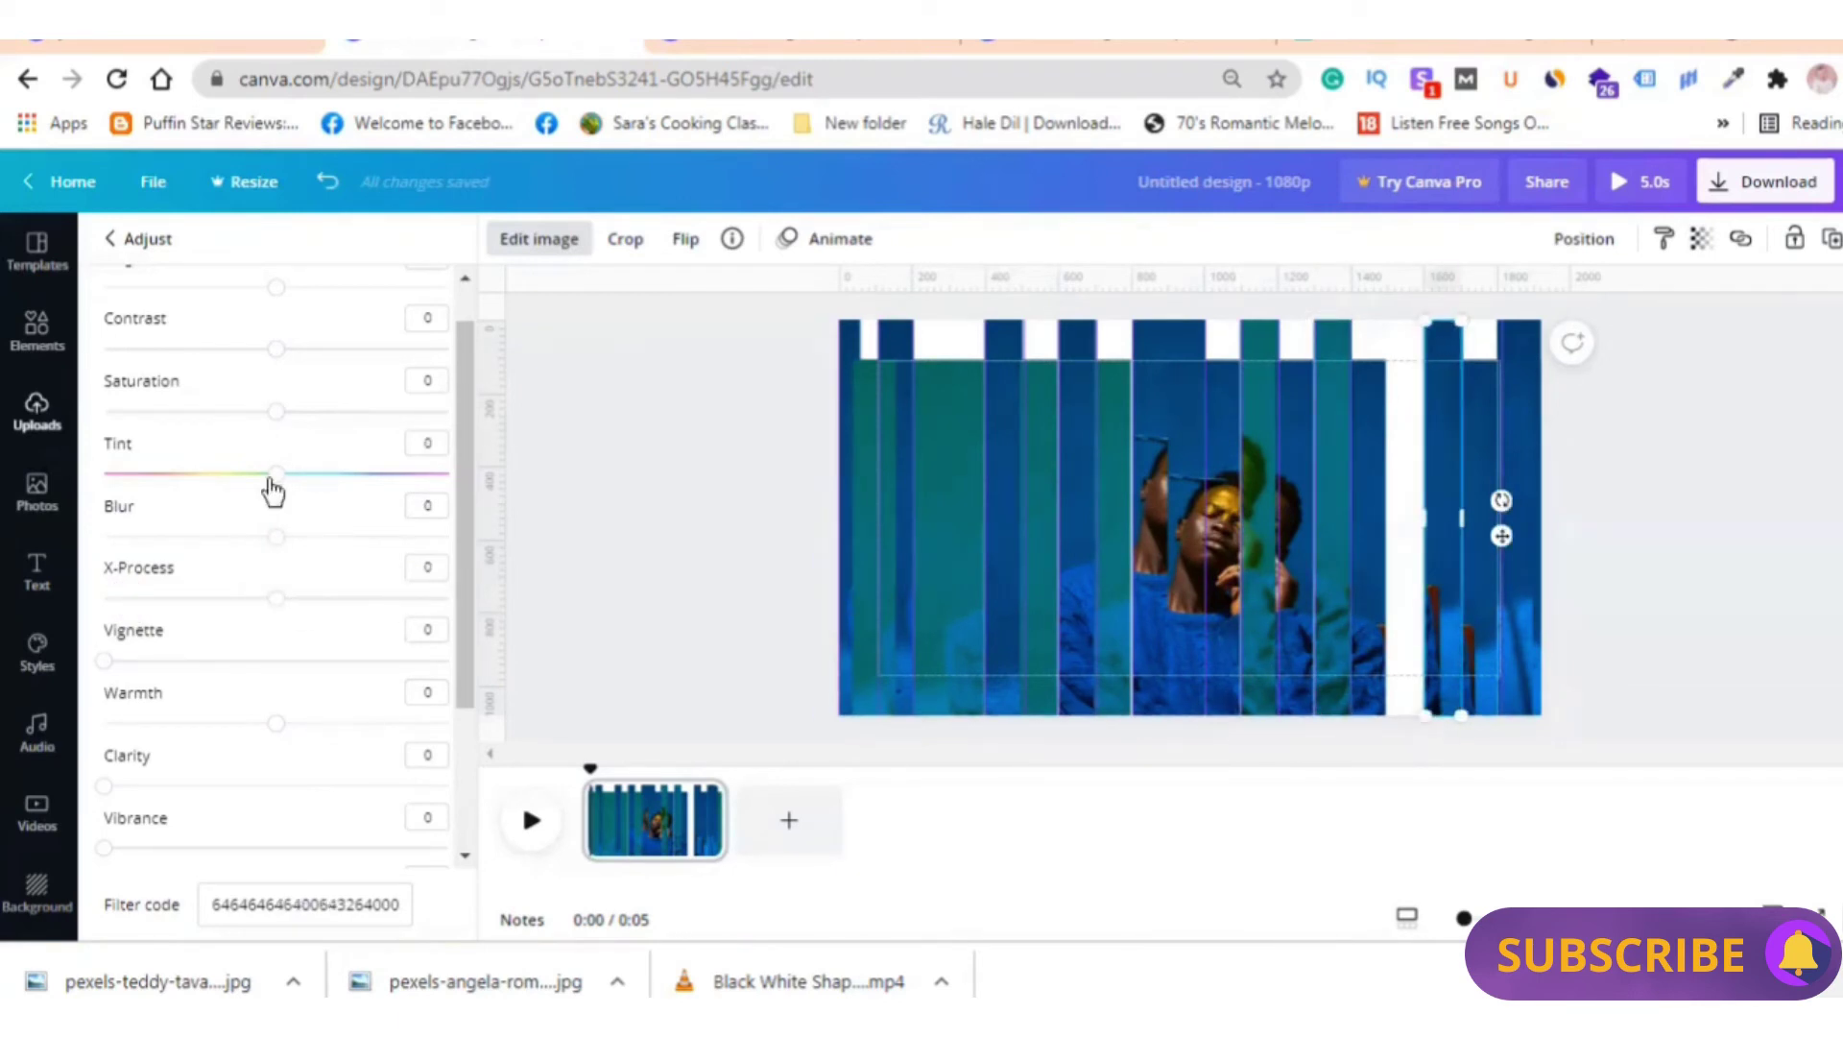
left_click_drag(303, 732, 351, 728)
left_click_drag(277, 603, 125, 598)
left_click_drag(276, 536, 289, 540)
left_click_drag(277, 474, 293, 475)
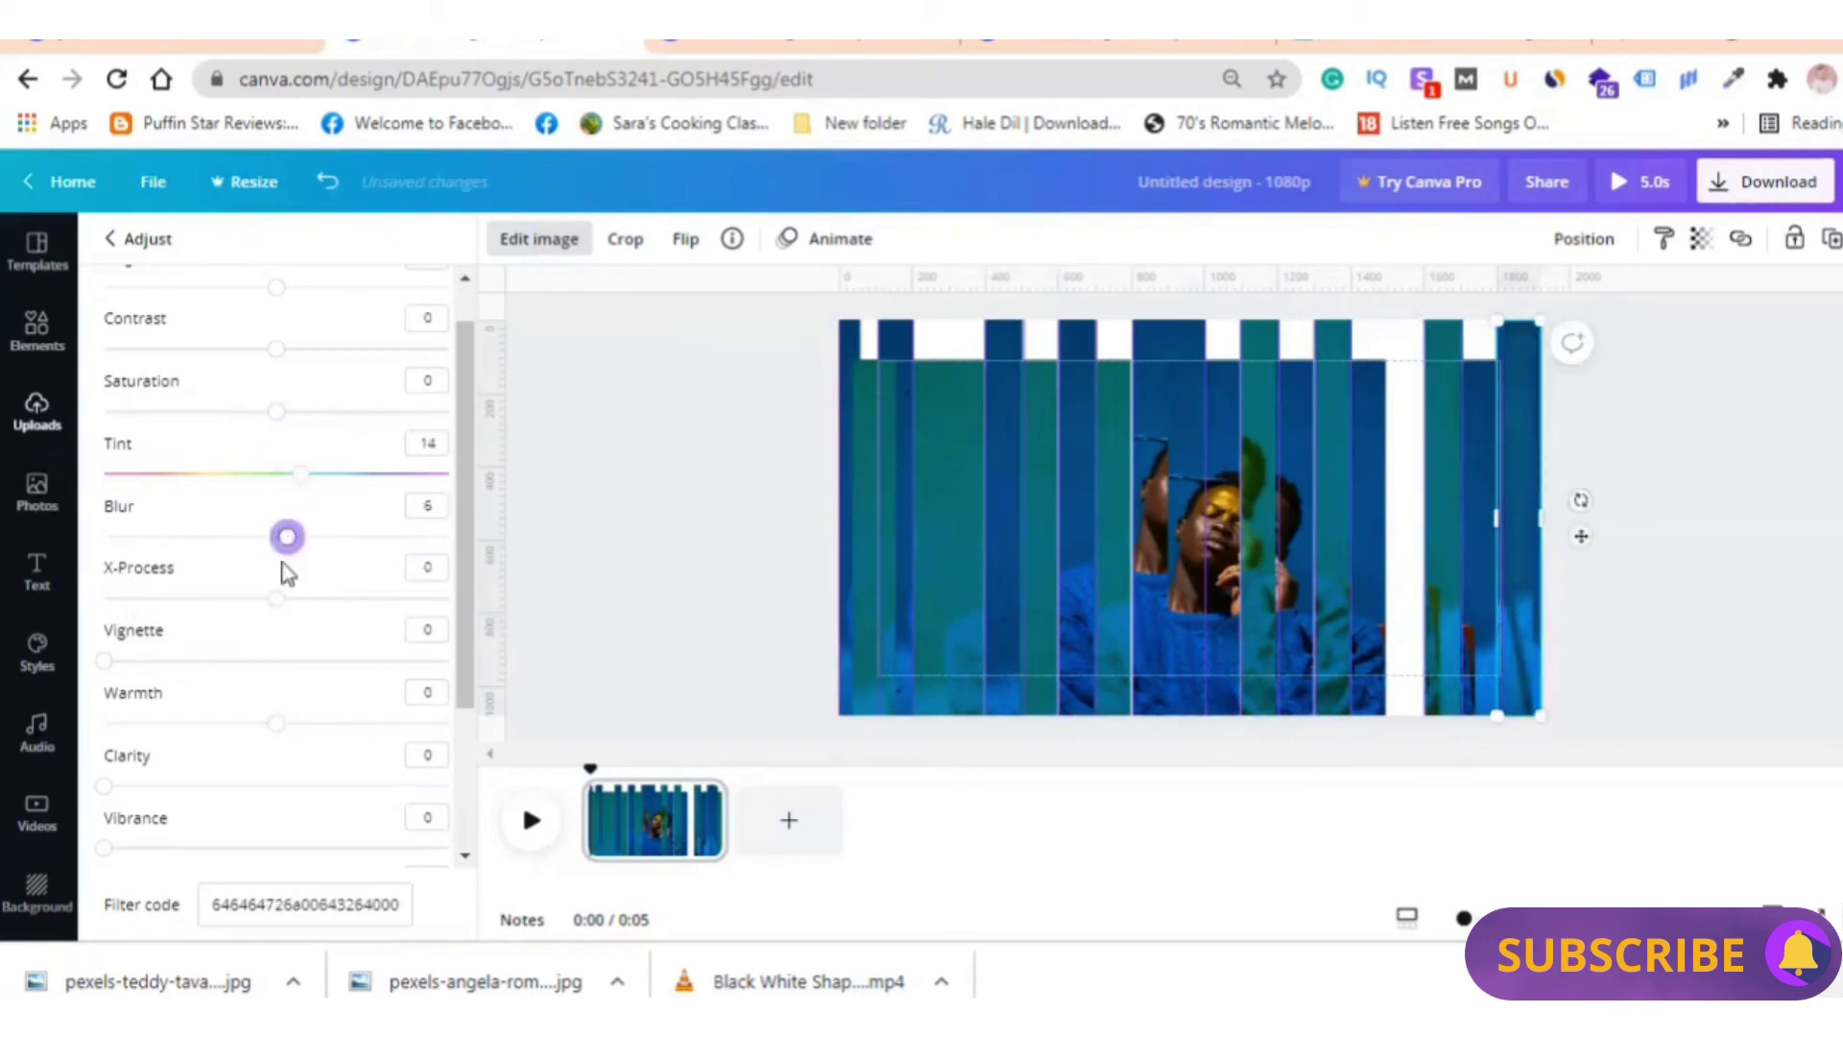
left_click_drag(276, 722, 348, 724)
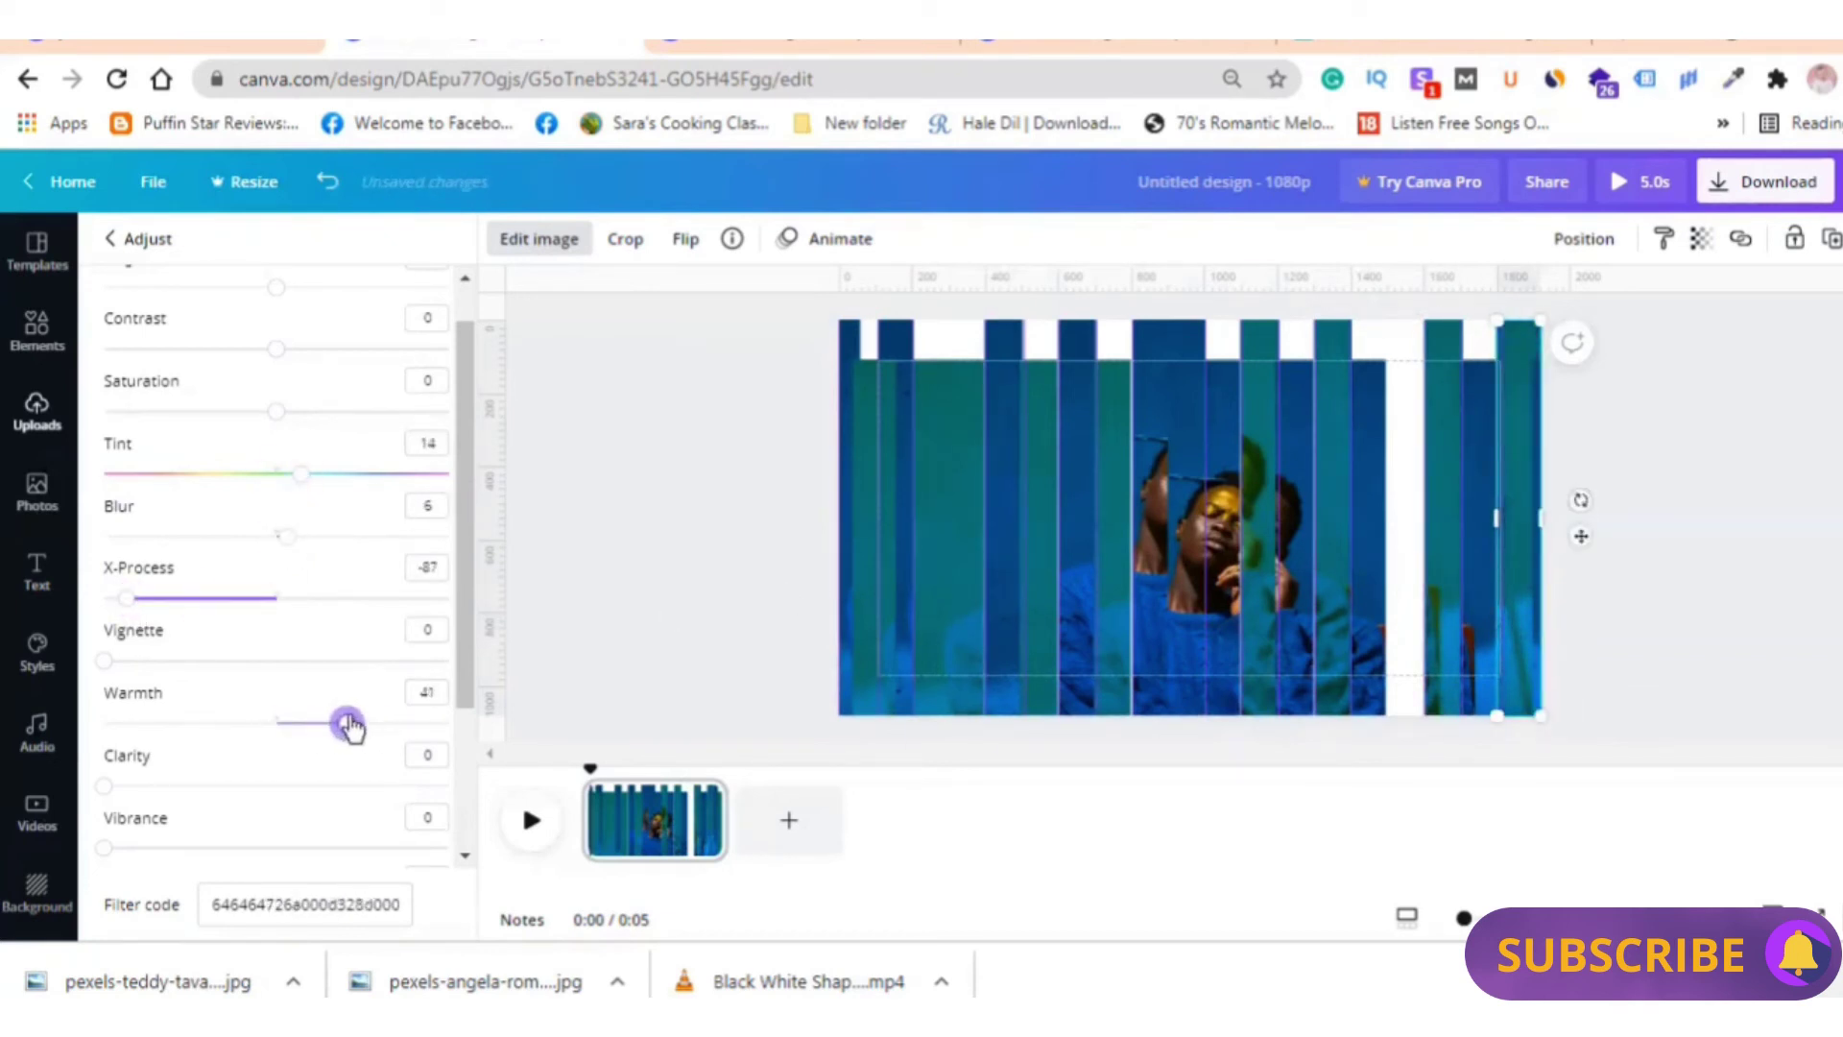
left_click_drag(1427, 523, 1391, 527)
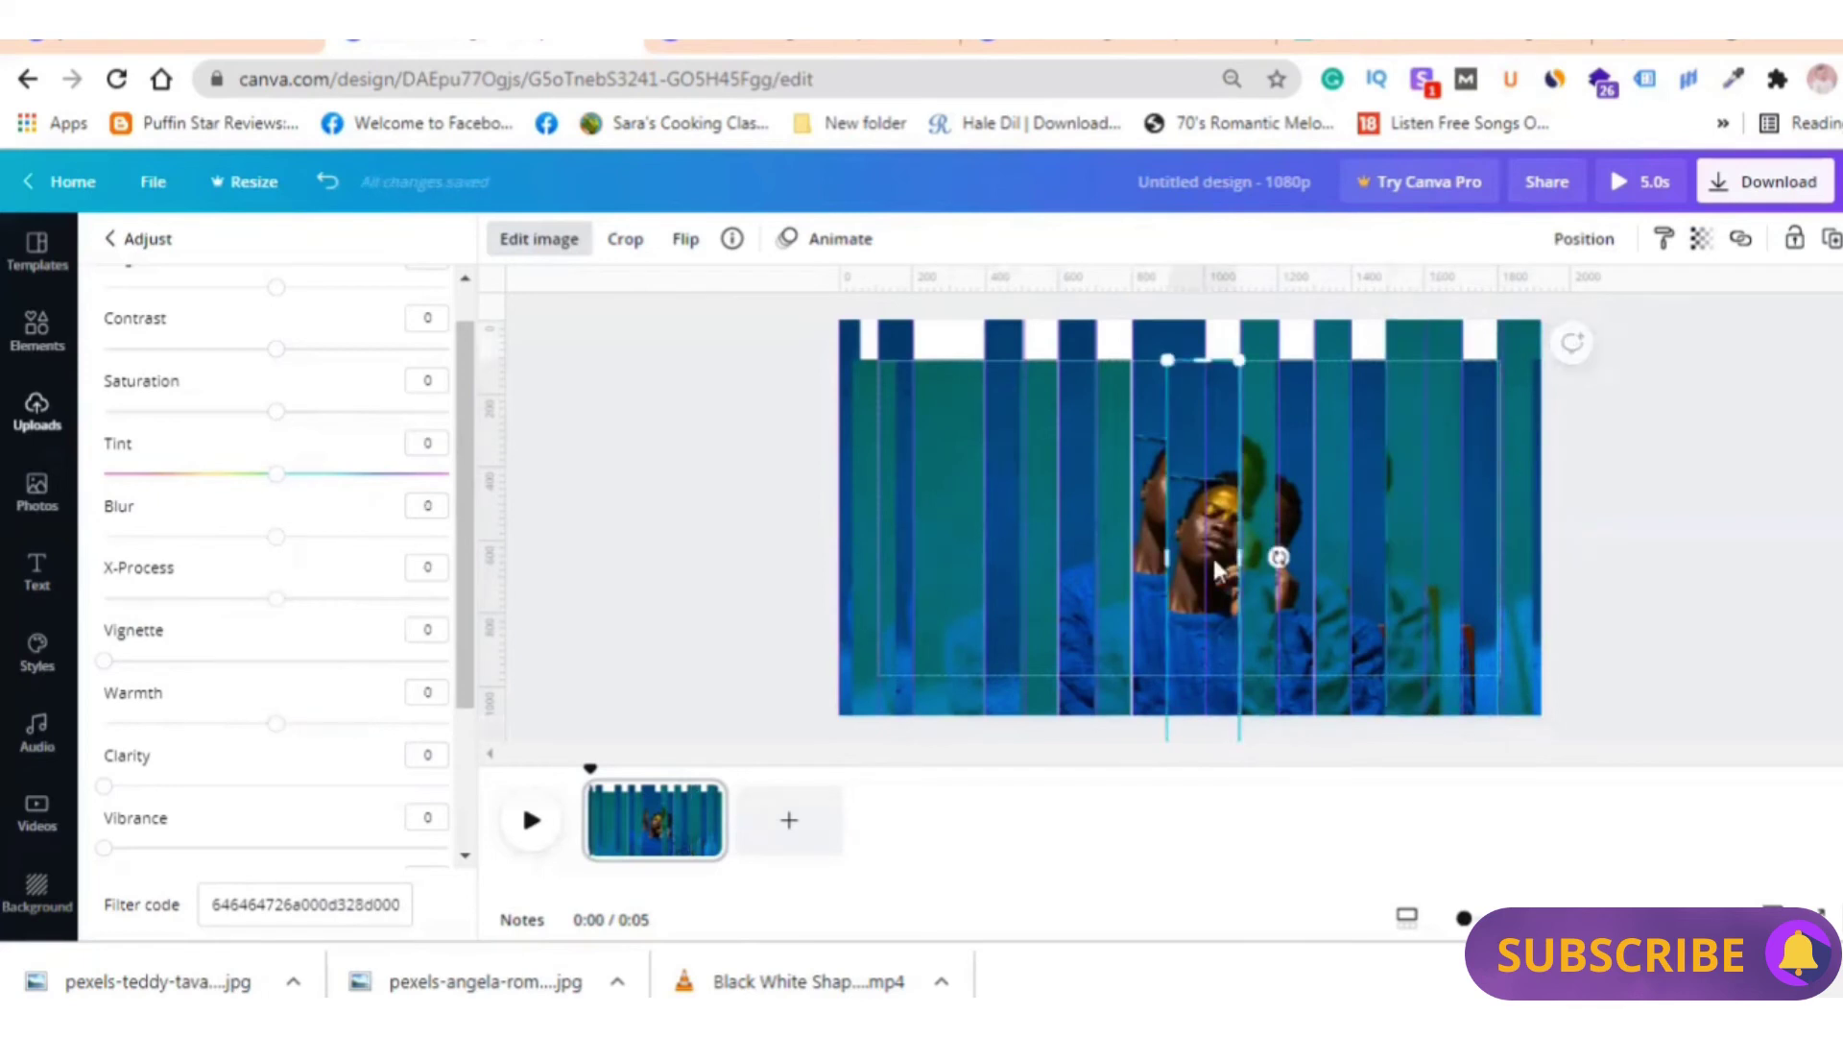
left_click(1147, 562)
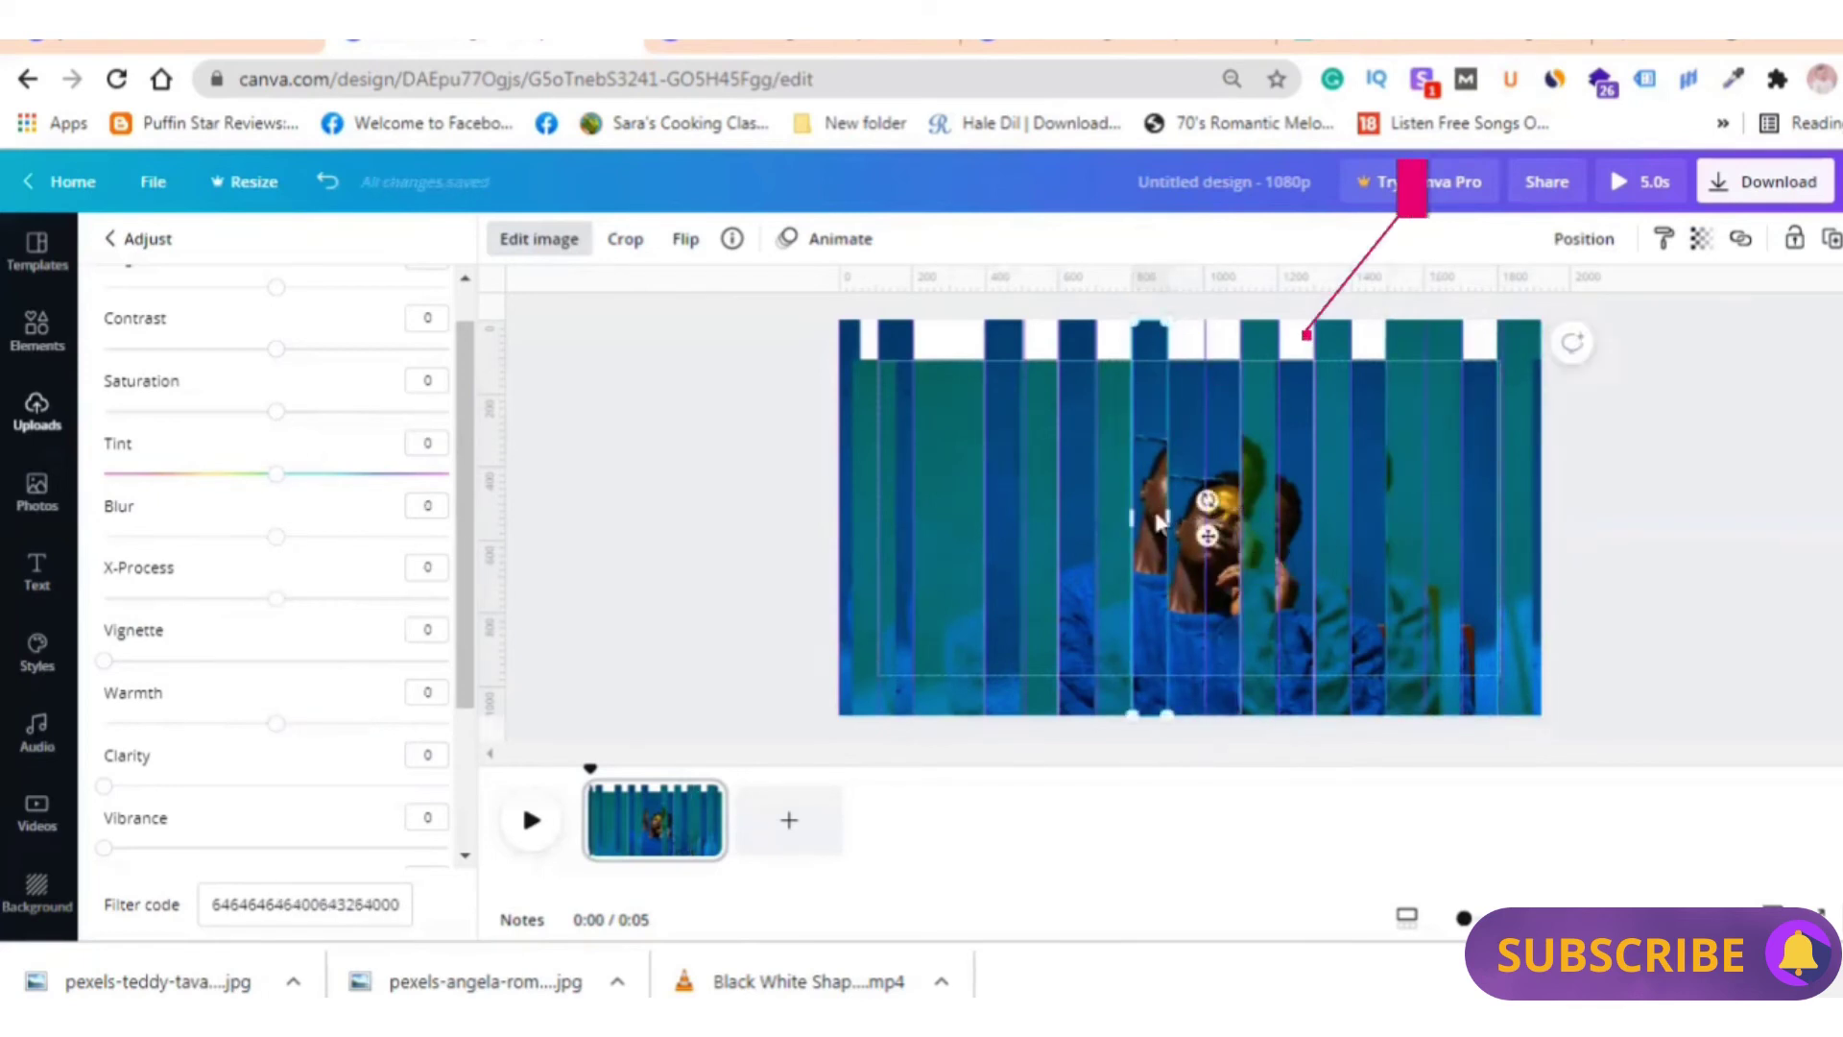
left_click(775, 498)
Move the narrow strip to the design's left edge and shift another vertical strip into a gap
left_click(1118, 503)
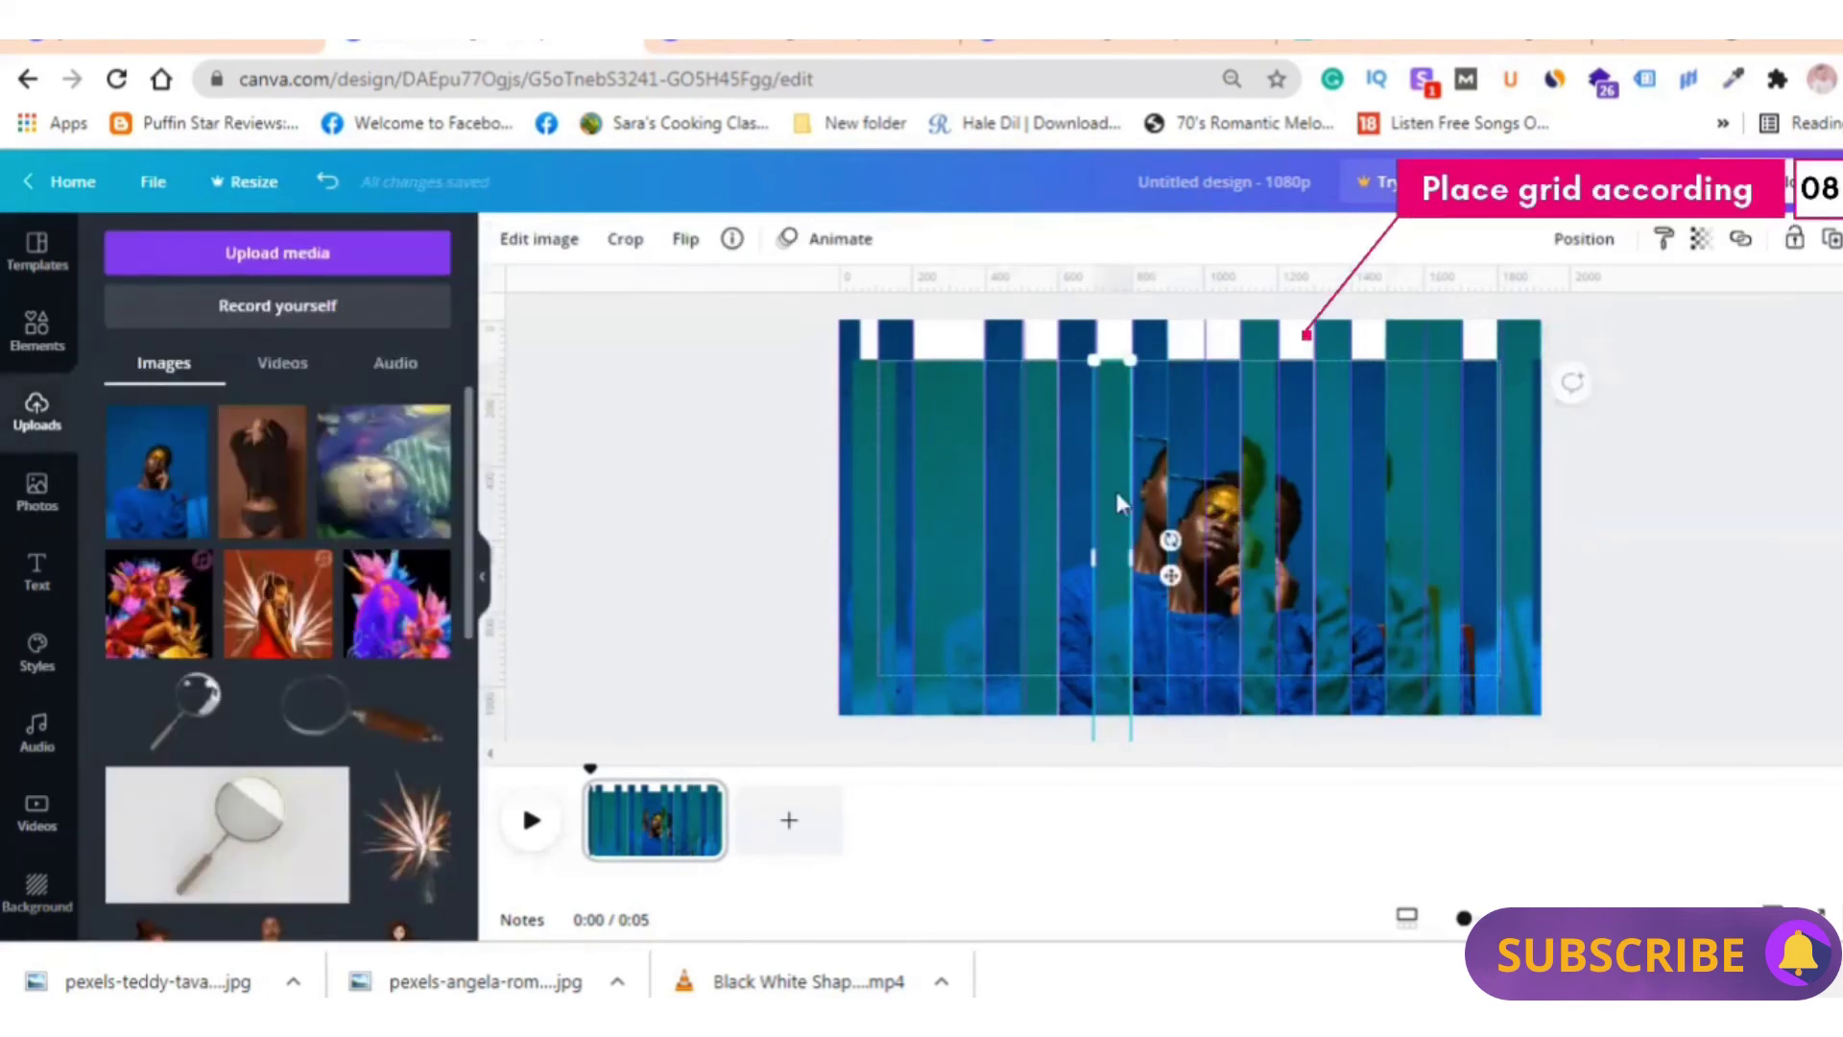
left_click_drag(1109, 570, 1173, 537)
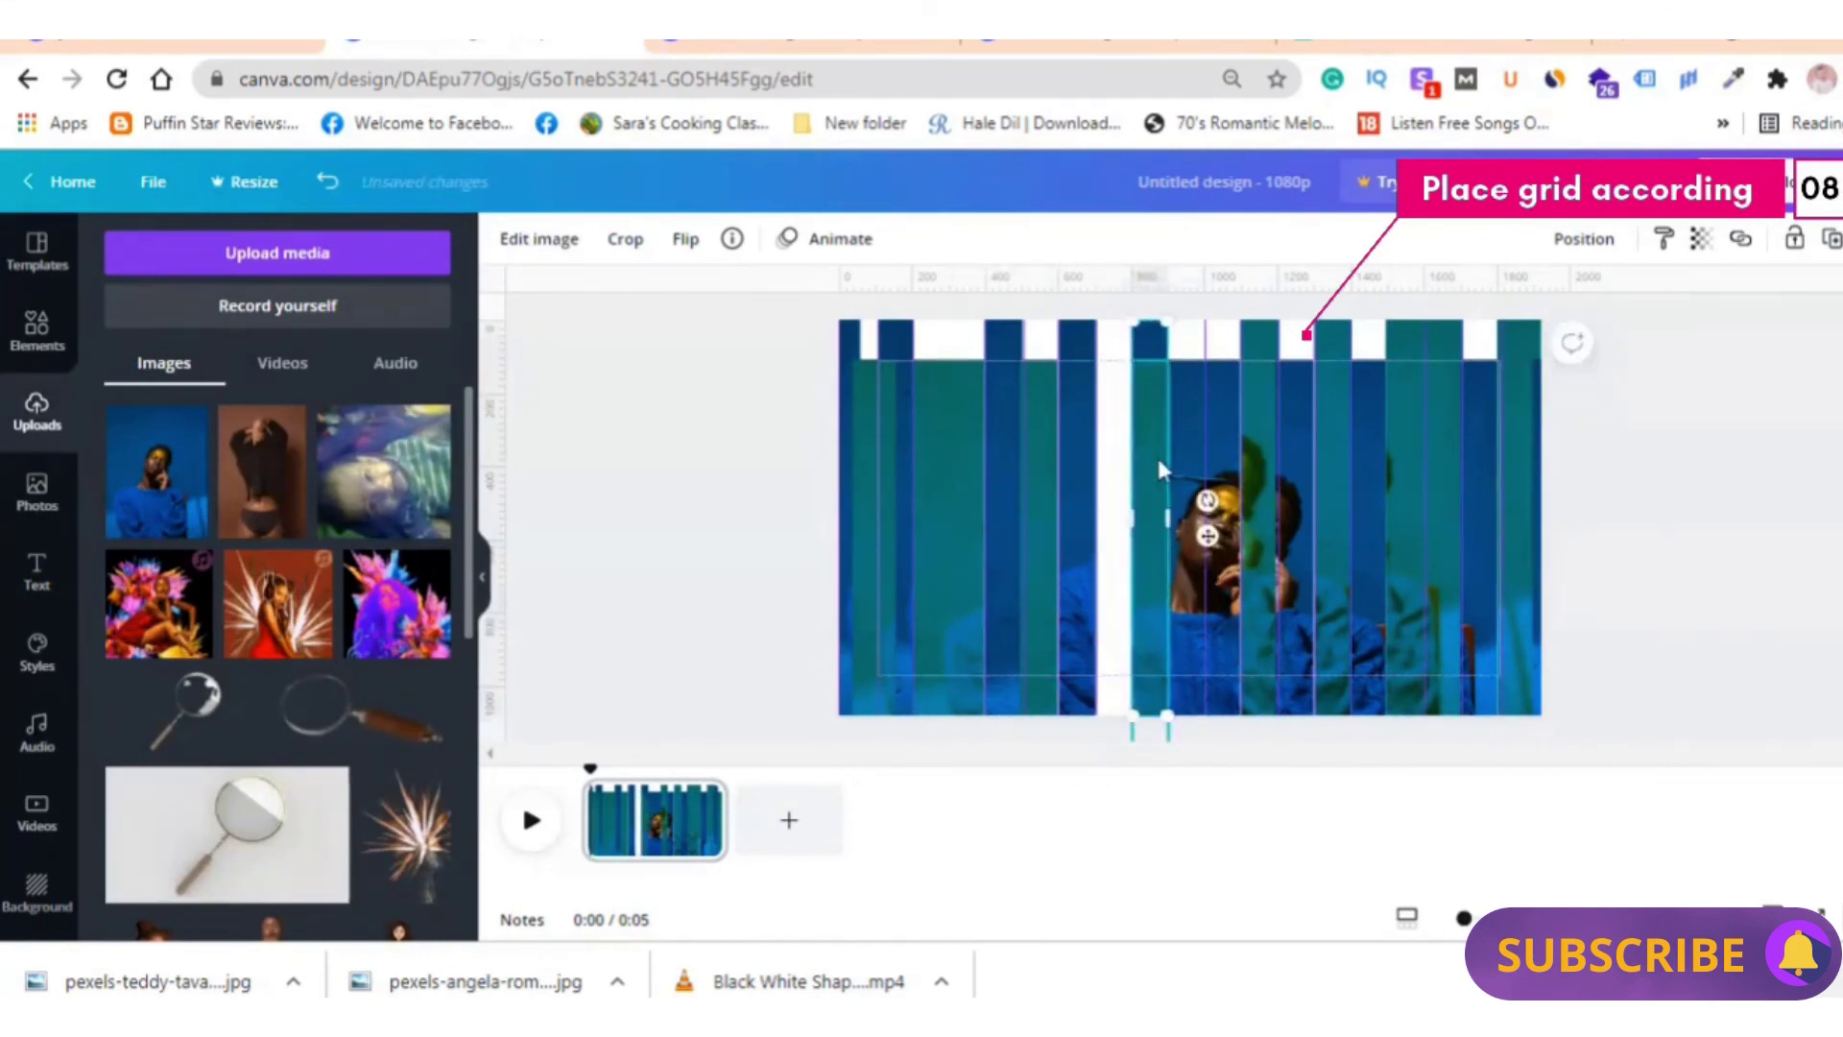
left_click_drag(1172, 538, 1060, 528)
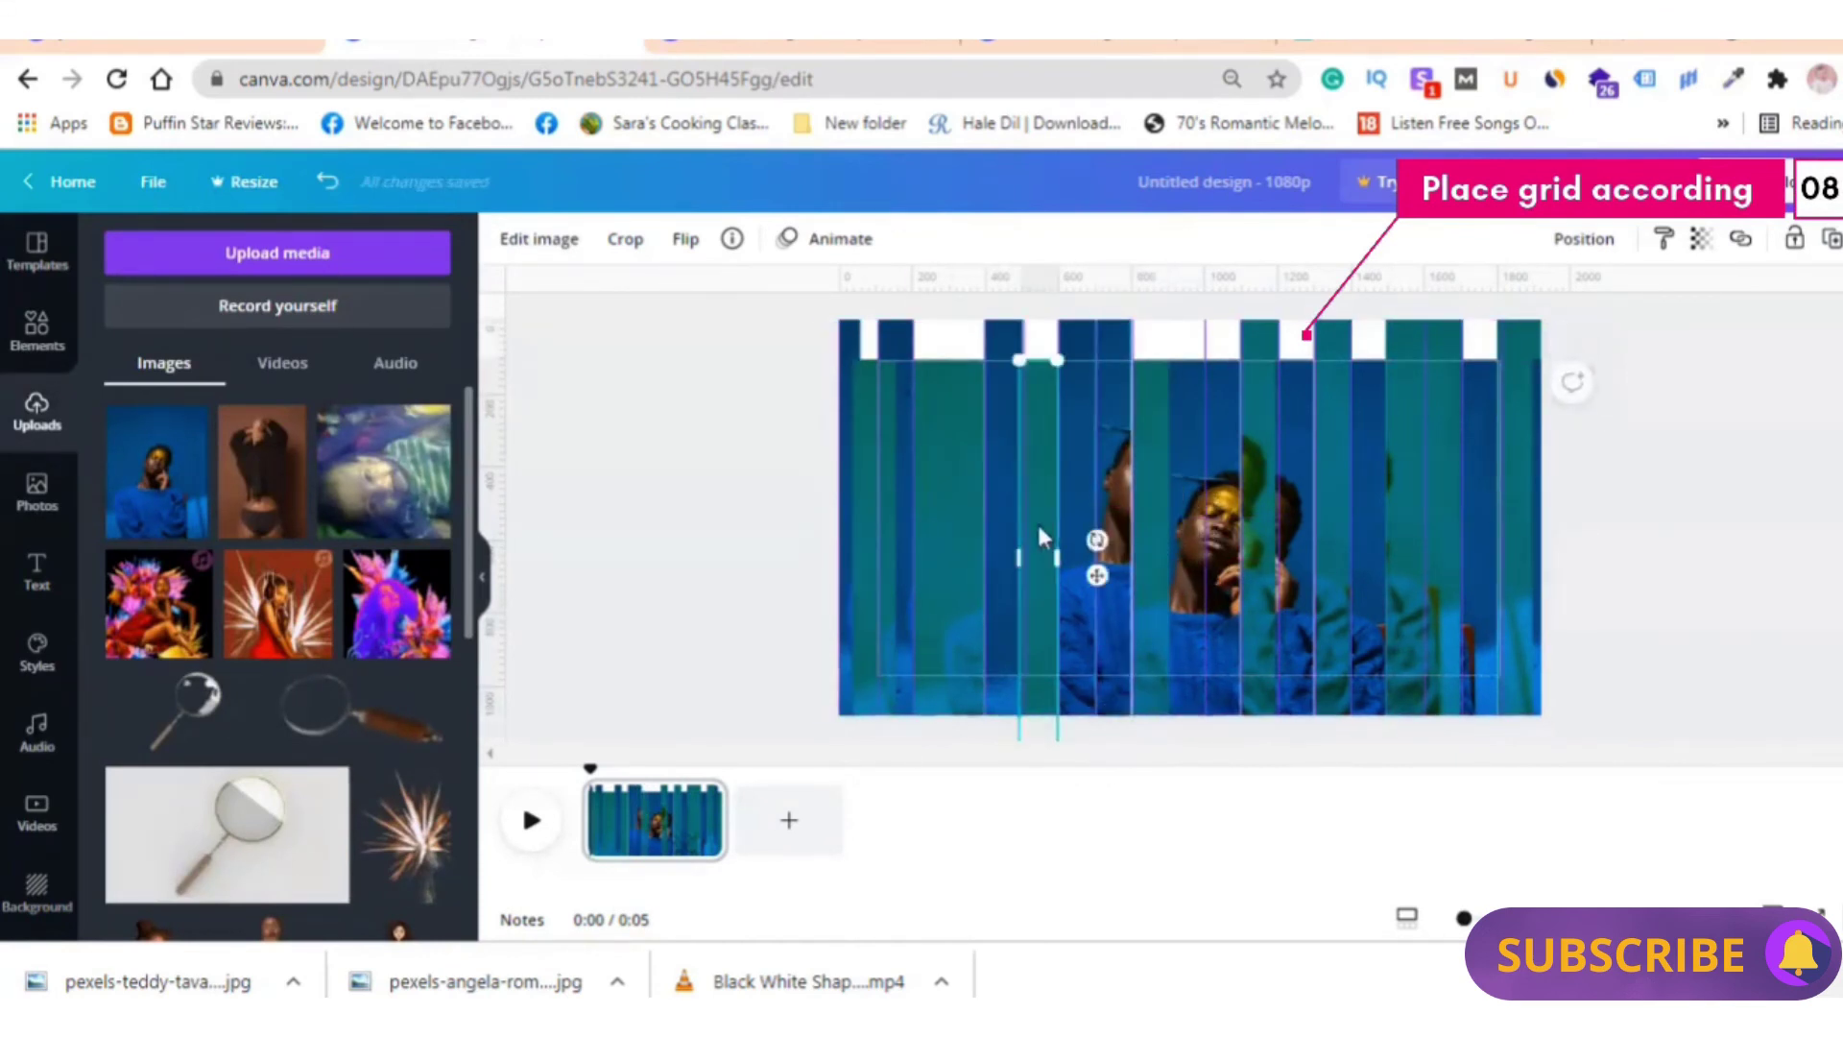
left_click_drag(945, 514, 871, 331)
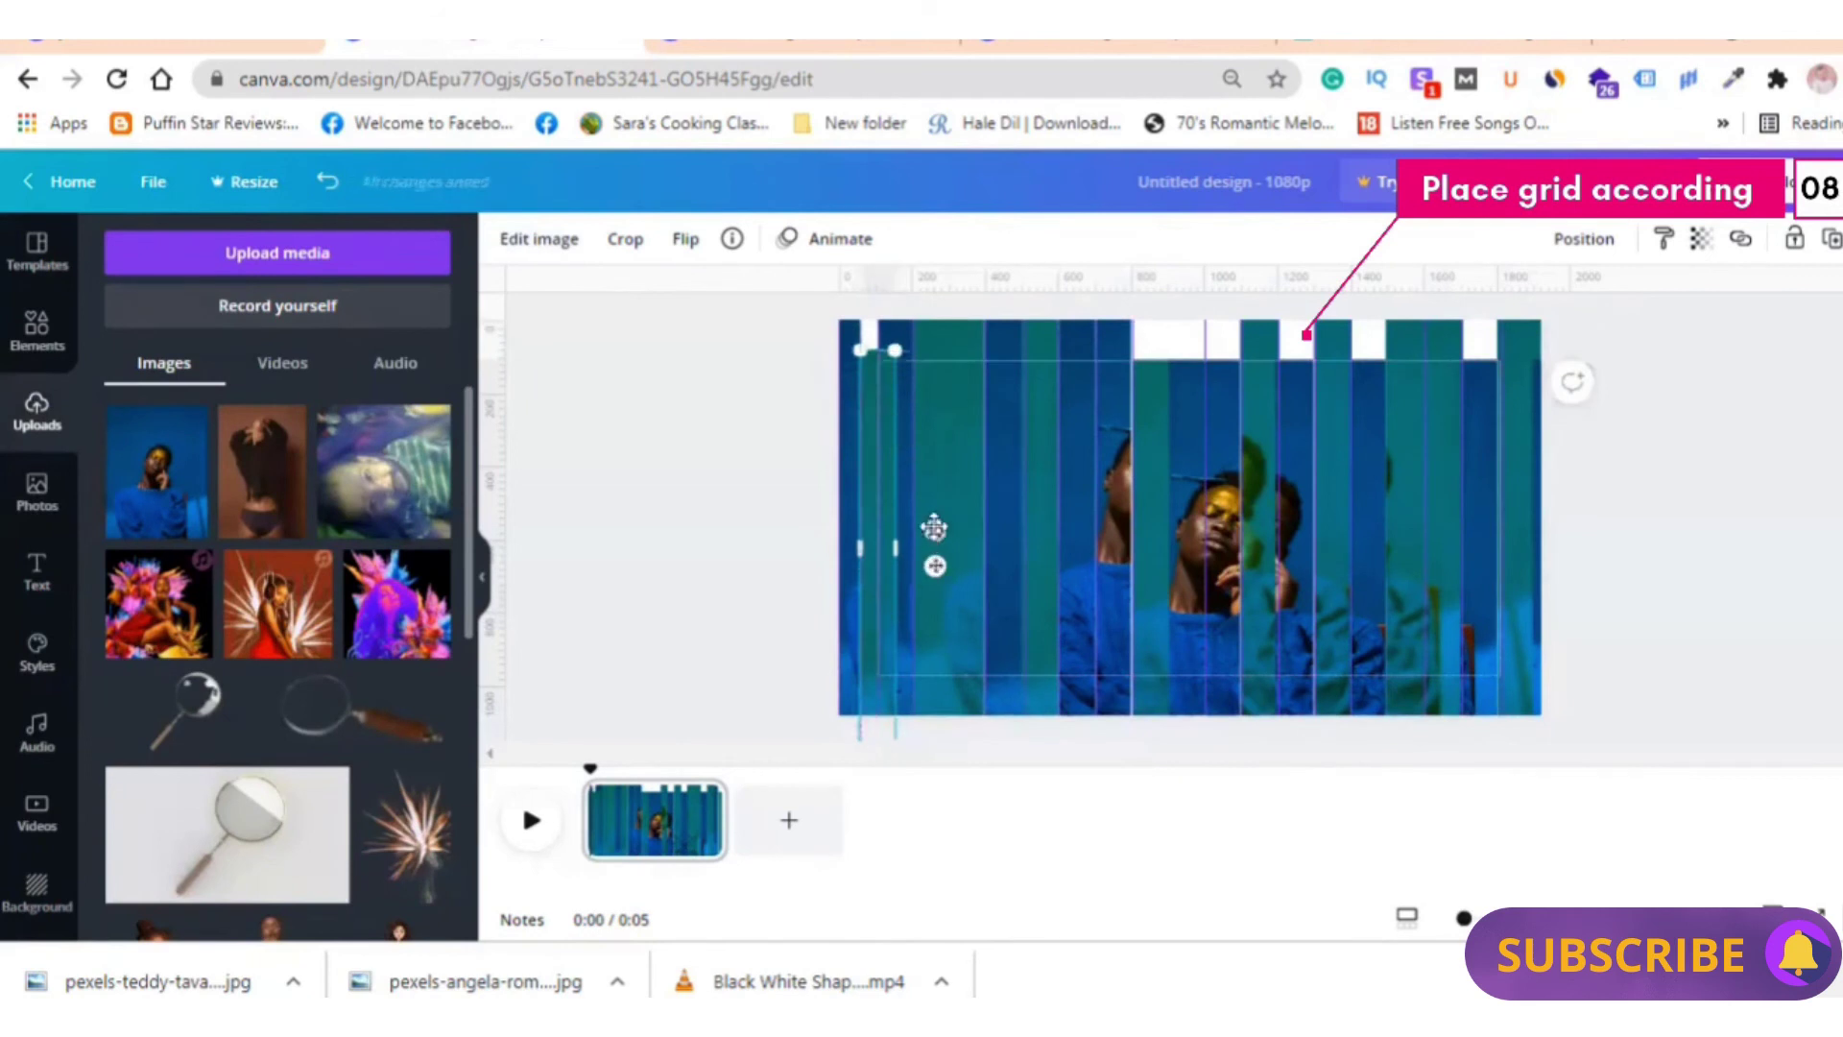
left_click(751, 411)
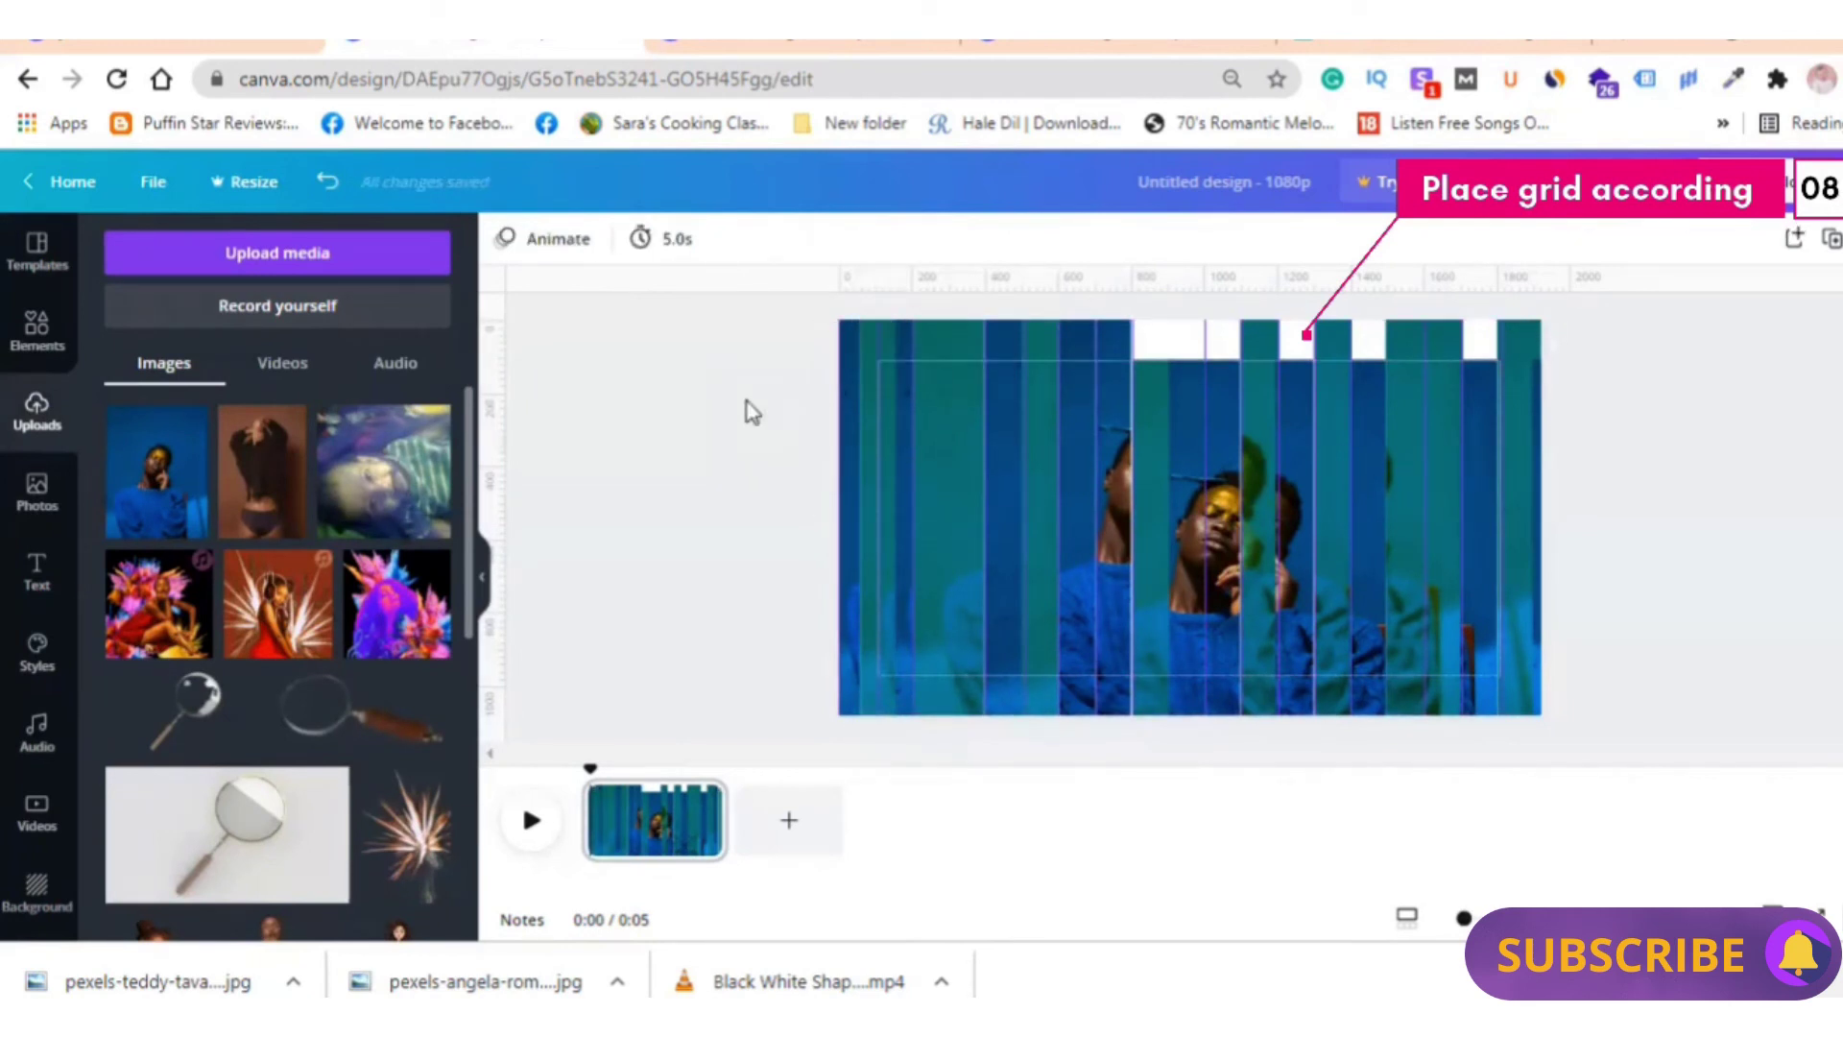
mouse_move(1160, 430)
left_mouse_down()
mouse_move(1291, 443)
mouse_move(1477, 394)
left_mouse_up()
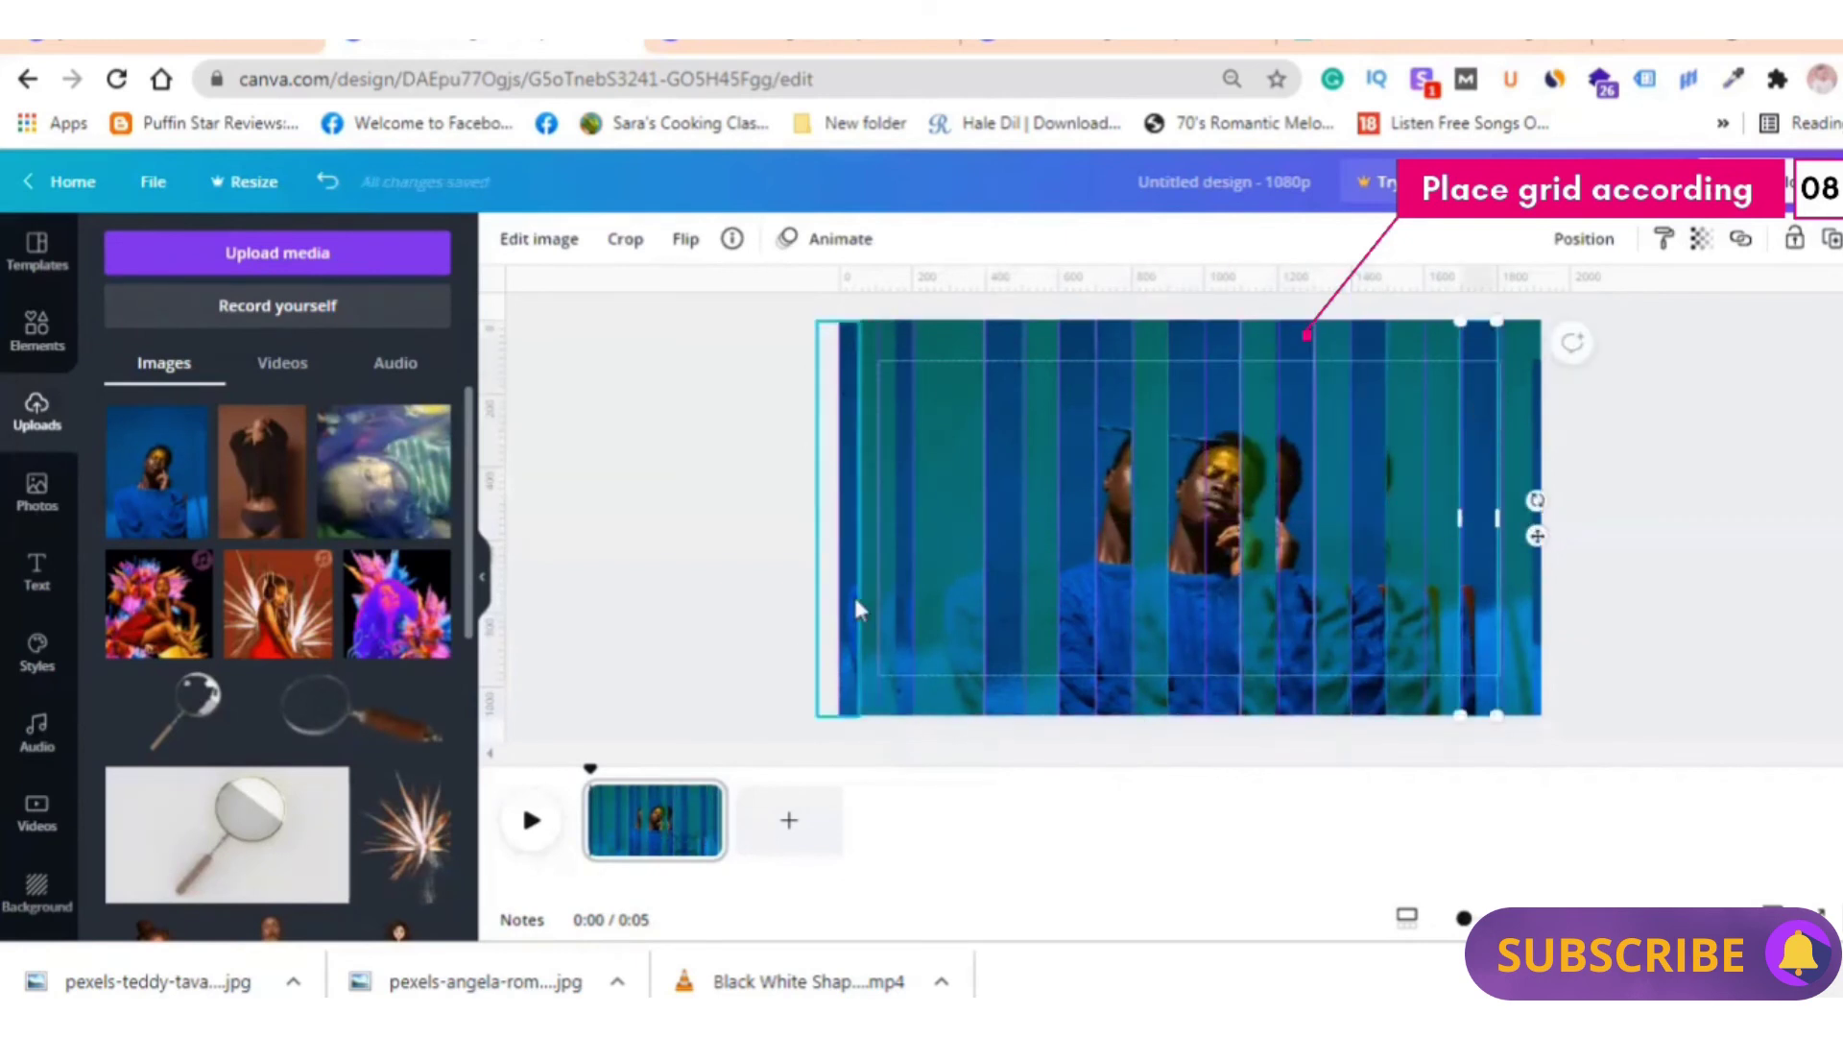
Stretch all the strips together to cover the canvas, and hide the rulers and guides
left_click_drag(1545, 555, 820, 738)
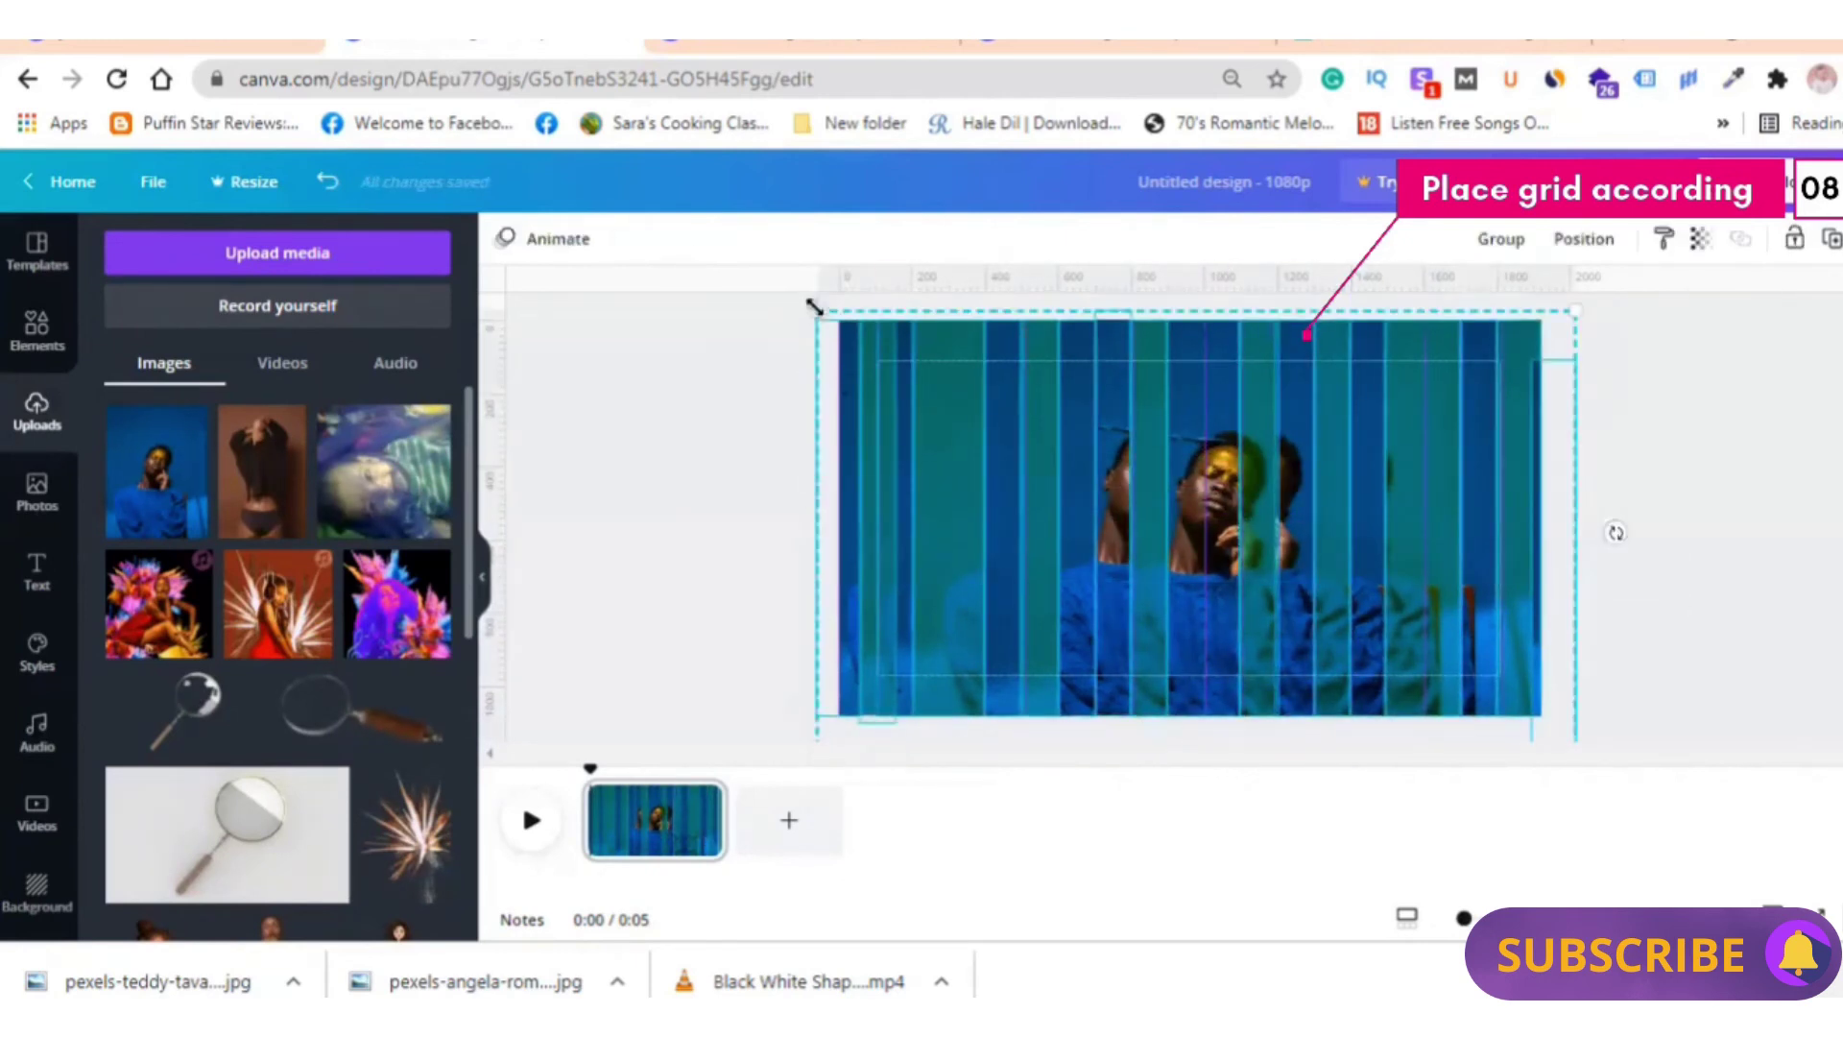
left_click_drag(814, 306, 580, 275)
left_click_drag(1577, 638, 1635, 667)
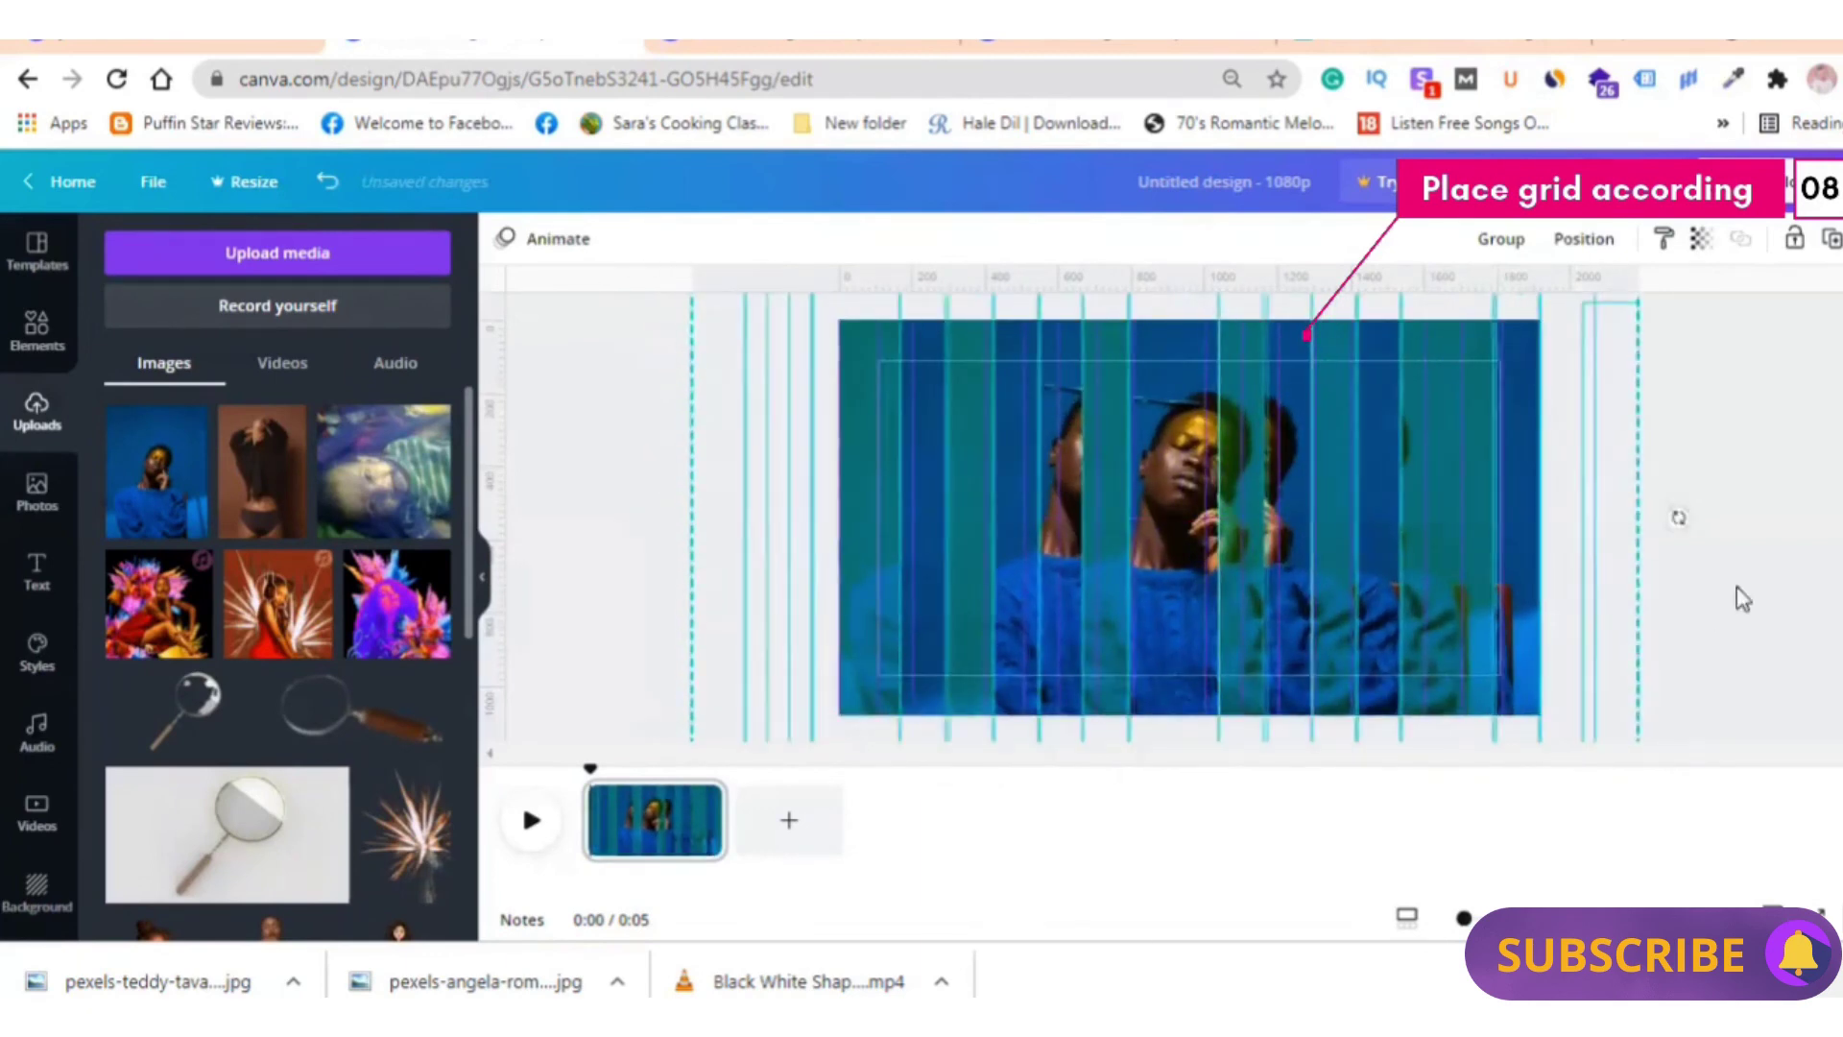
left_click(151, 181)
Download only Page 1 of the design as a PNG
left_click(153, 496)
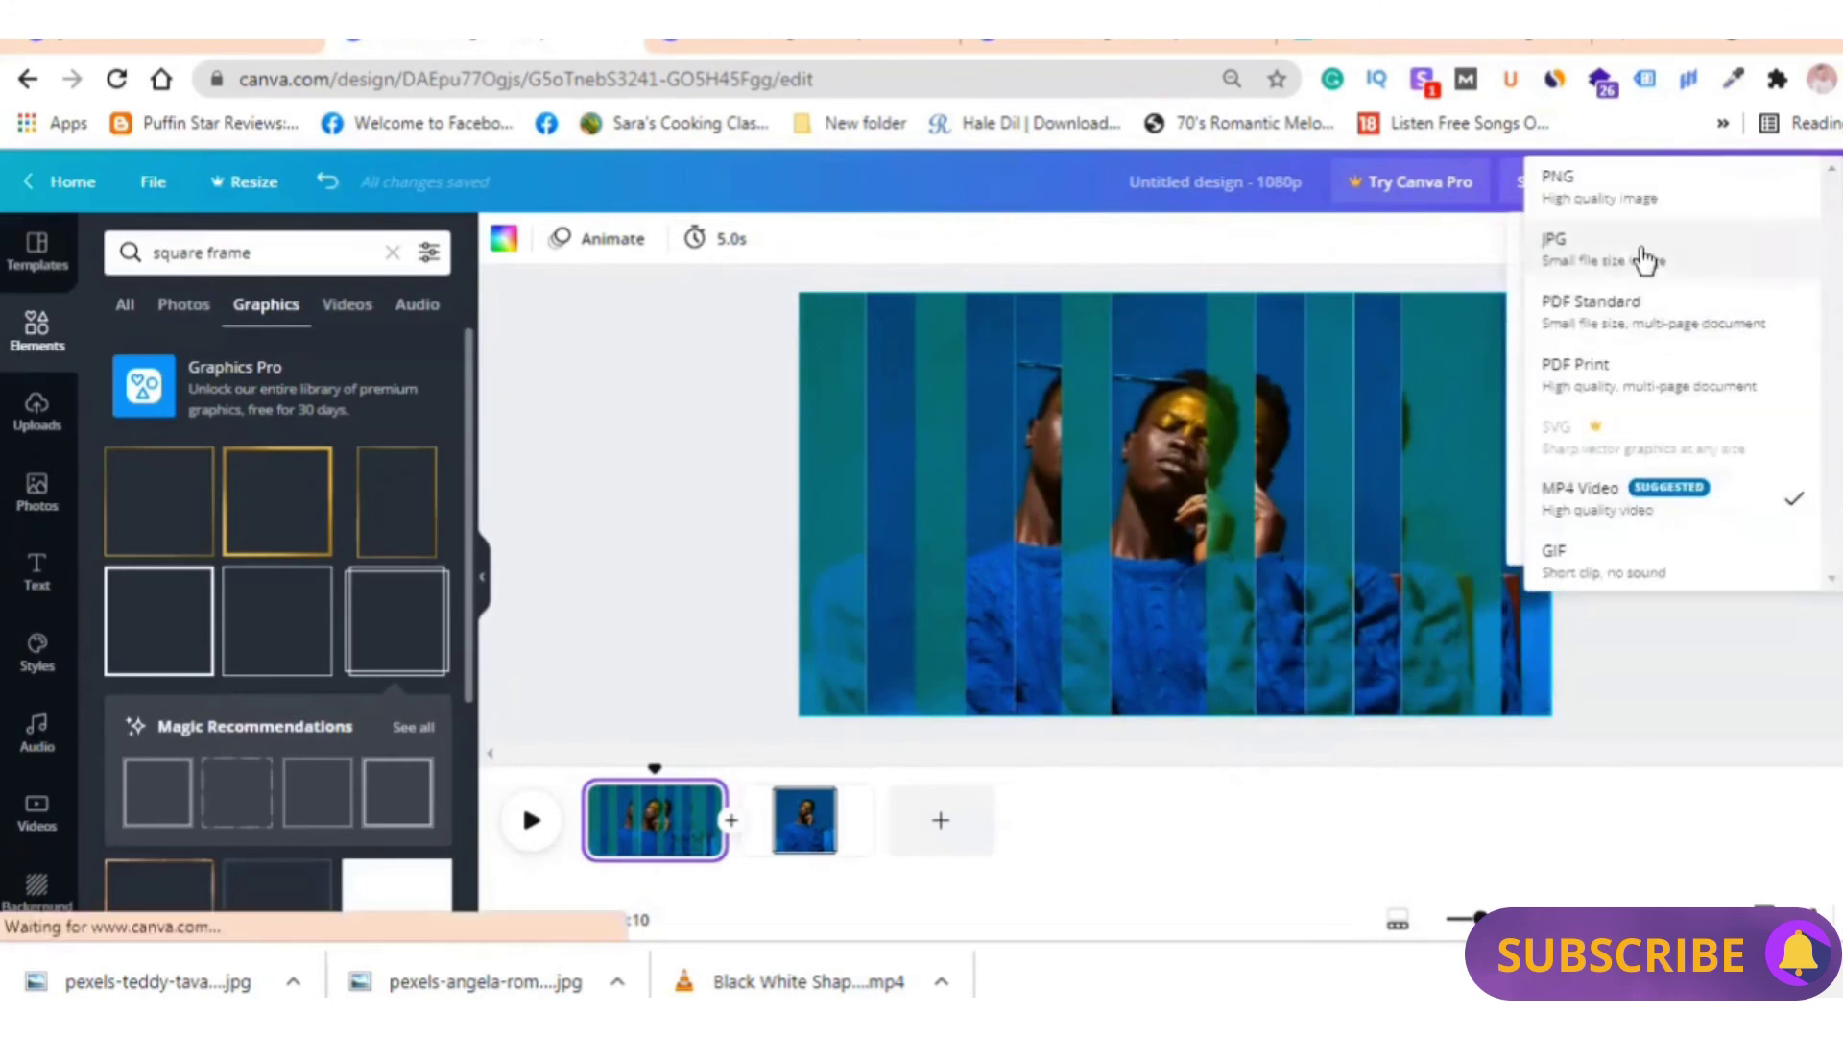
left_click(1584, 187)
left_click(1737, 588)
left_click(1574, 774)
left_click(1750, 854)
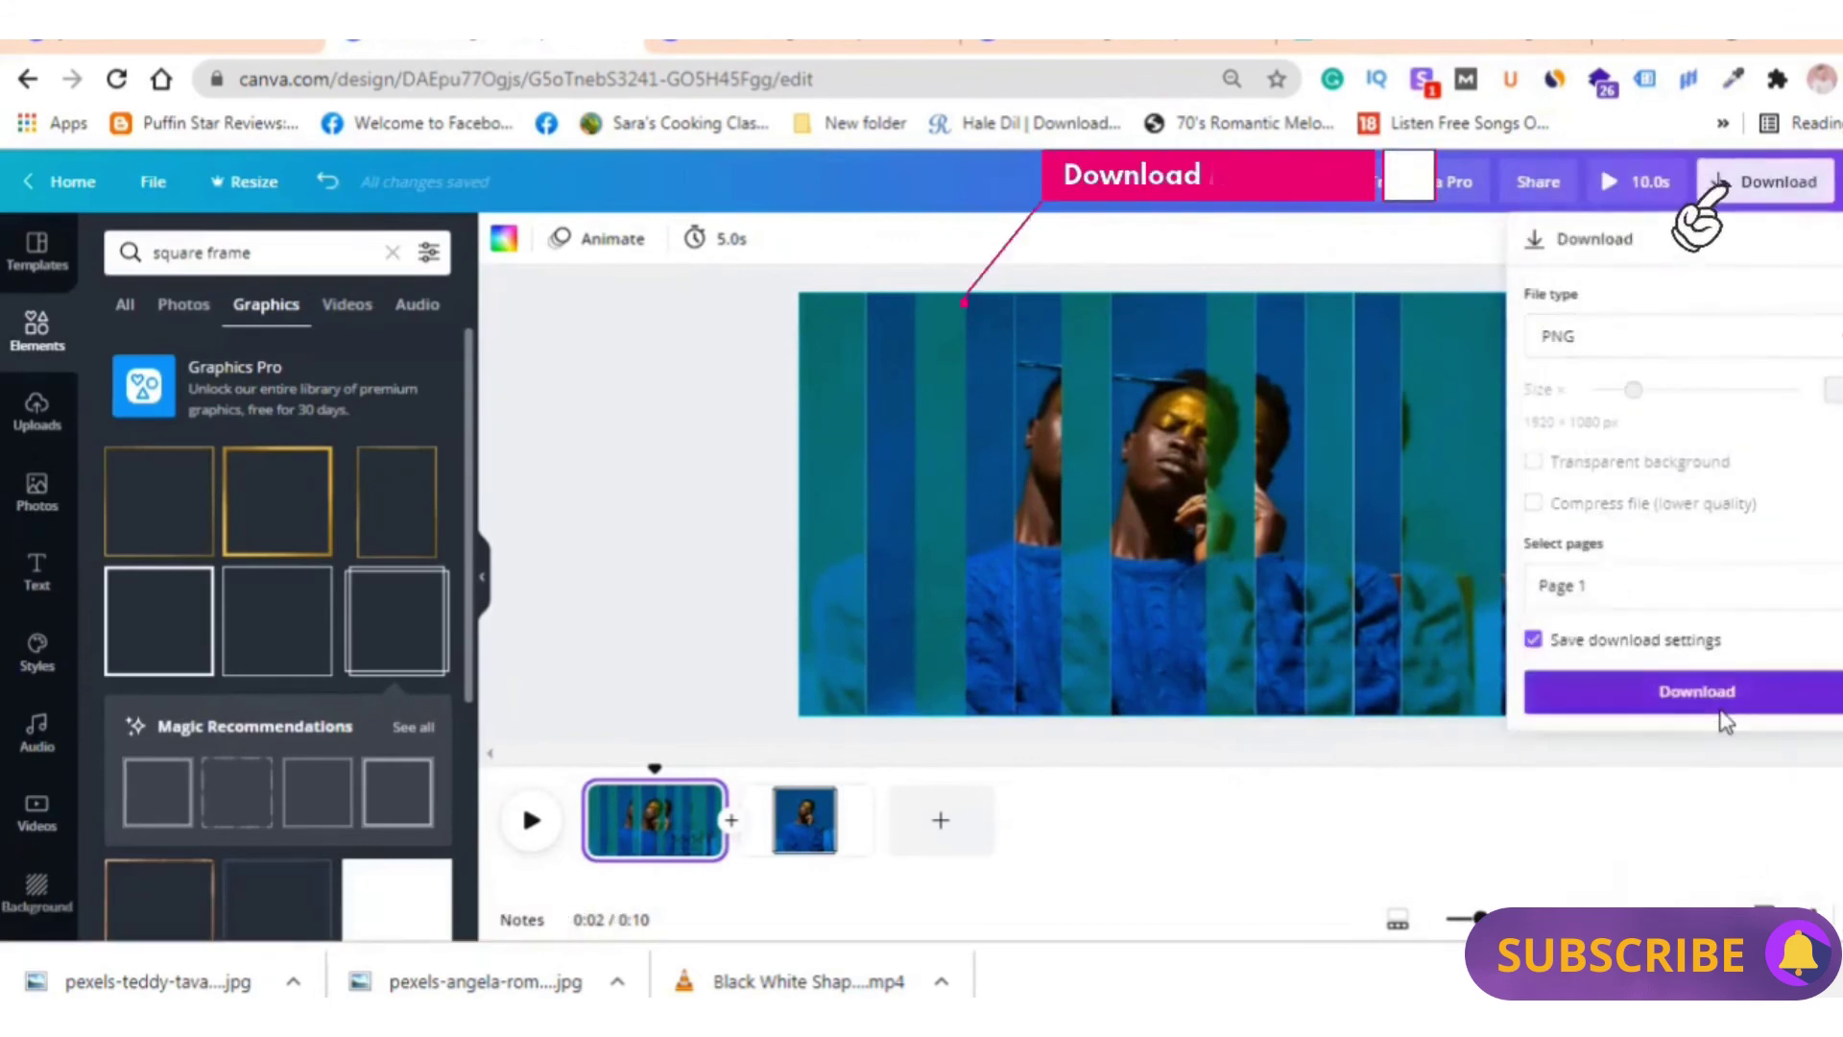
left_click(1718, 706)
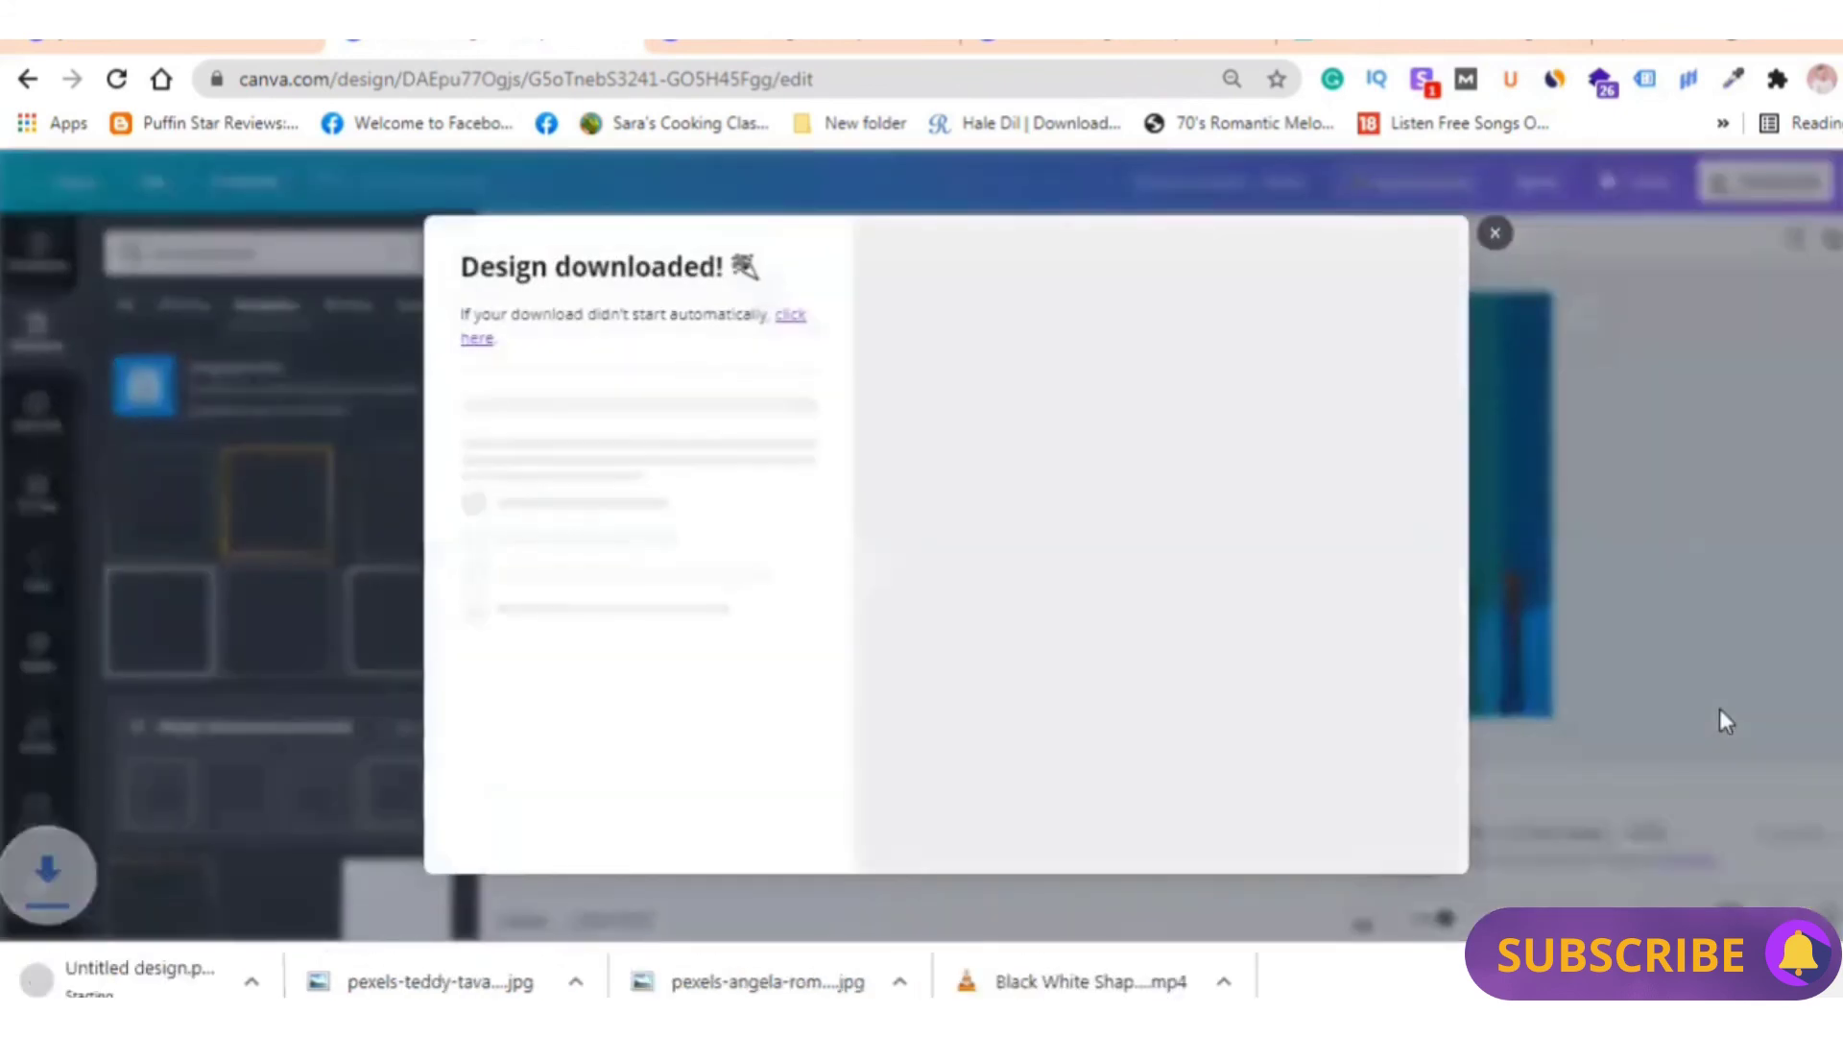